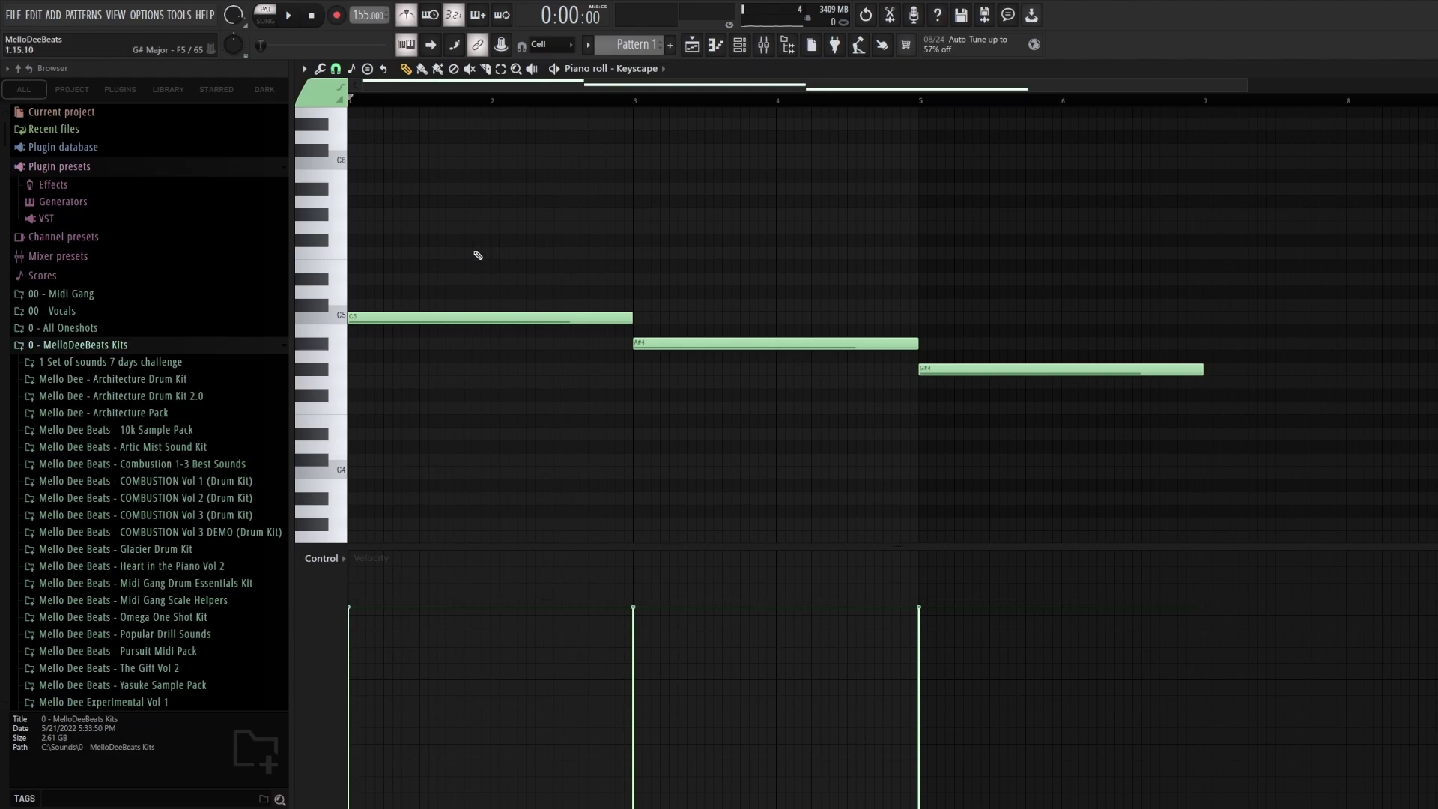
# Step: Complete the three chords by adding D#5 and G5 above C5, D5 and F5 above A#4, and C5 and D#5 above G#4
pyautogui.moveTo(391, 281); pyautogui.dragTo(356, 279)
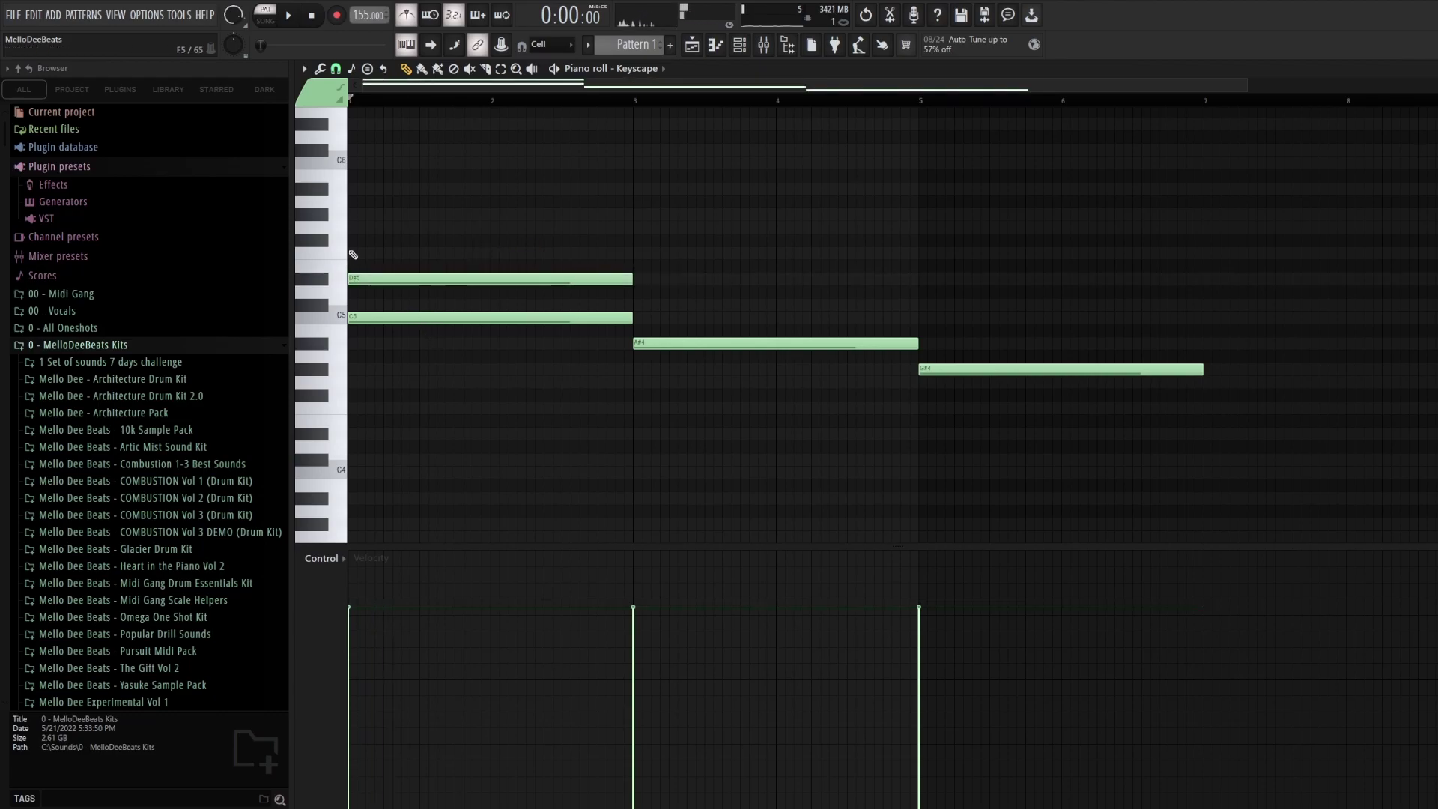
pyautogui.click(356, 225)
pyautogui.moveTo(646, 304); pyautogui.dragTo(641, 291)
pyautogui.moveTo(638, 241); pyautogui.dragTo(638, 255)
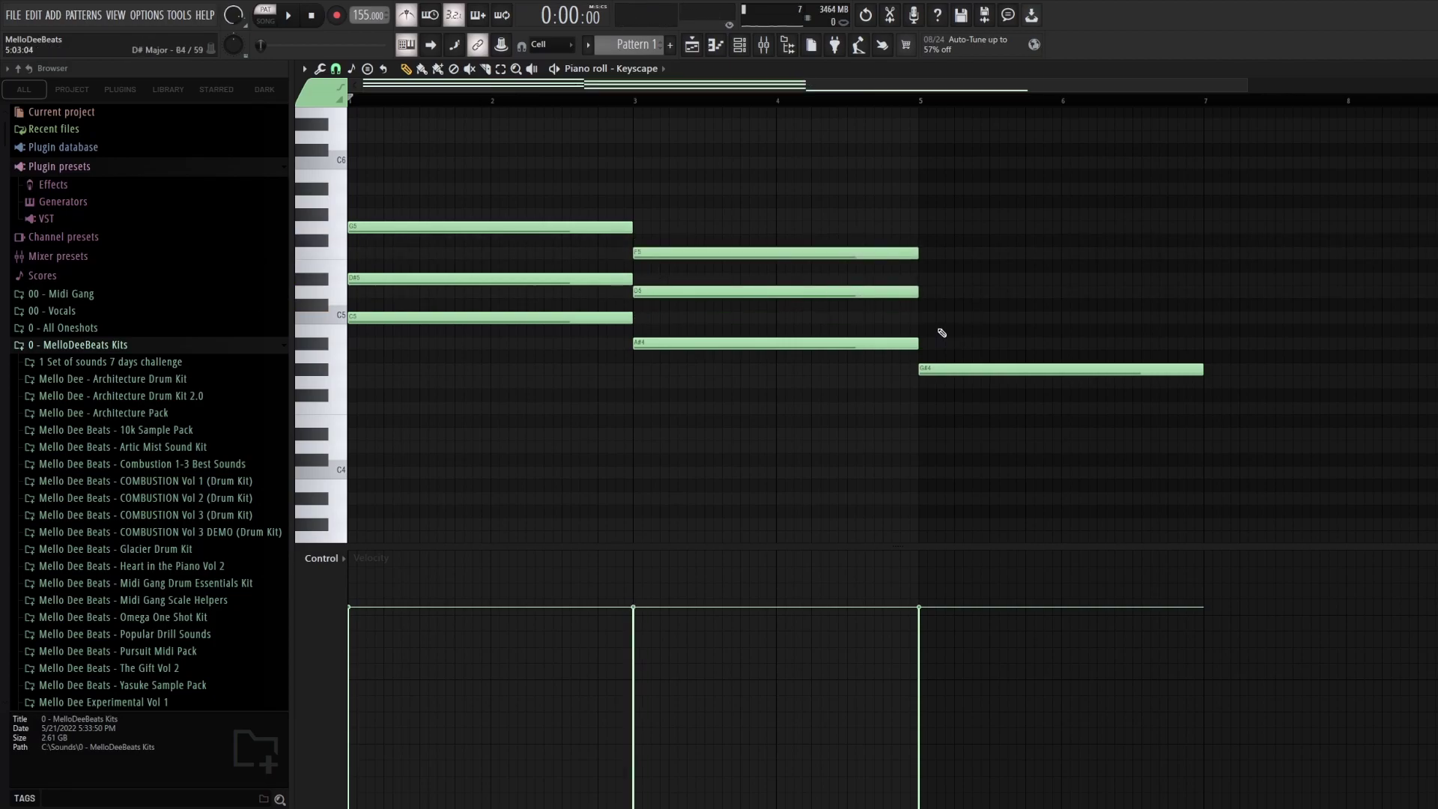
pyautogui.click(930, 318)
pyautogui.moveTo(929, 316); pyautogui.dragTo(928, 277)
pyautogui.press('space')
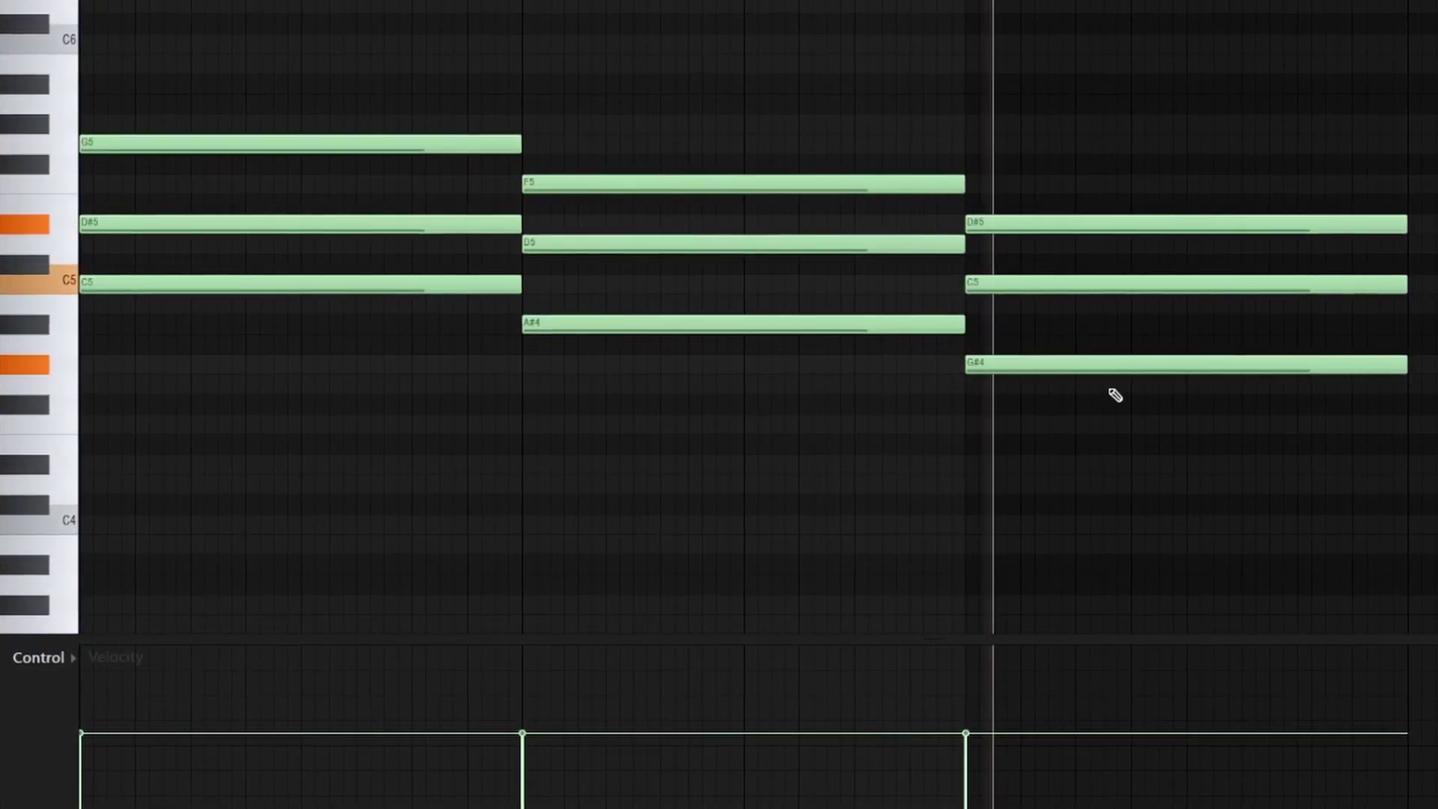
pyautogui.press('space')
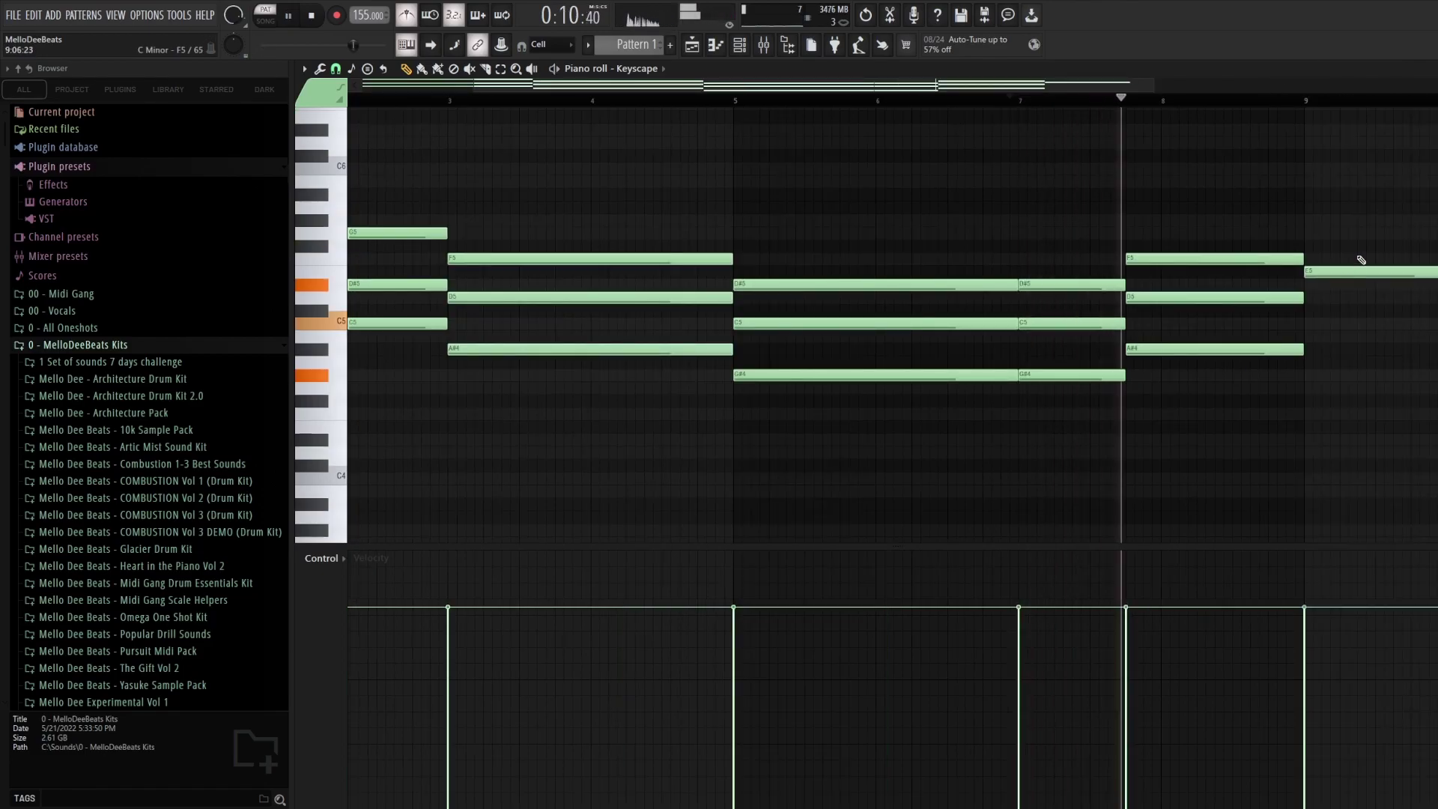
# Step: Play back the extended chord progression and check its note layout across all eight bars
pyautogui.click(734, 96)
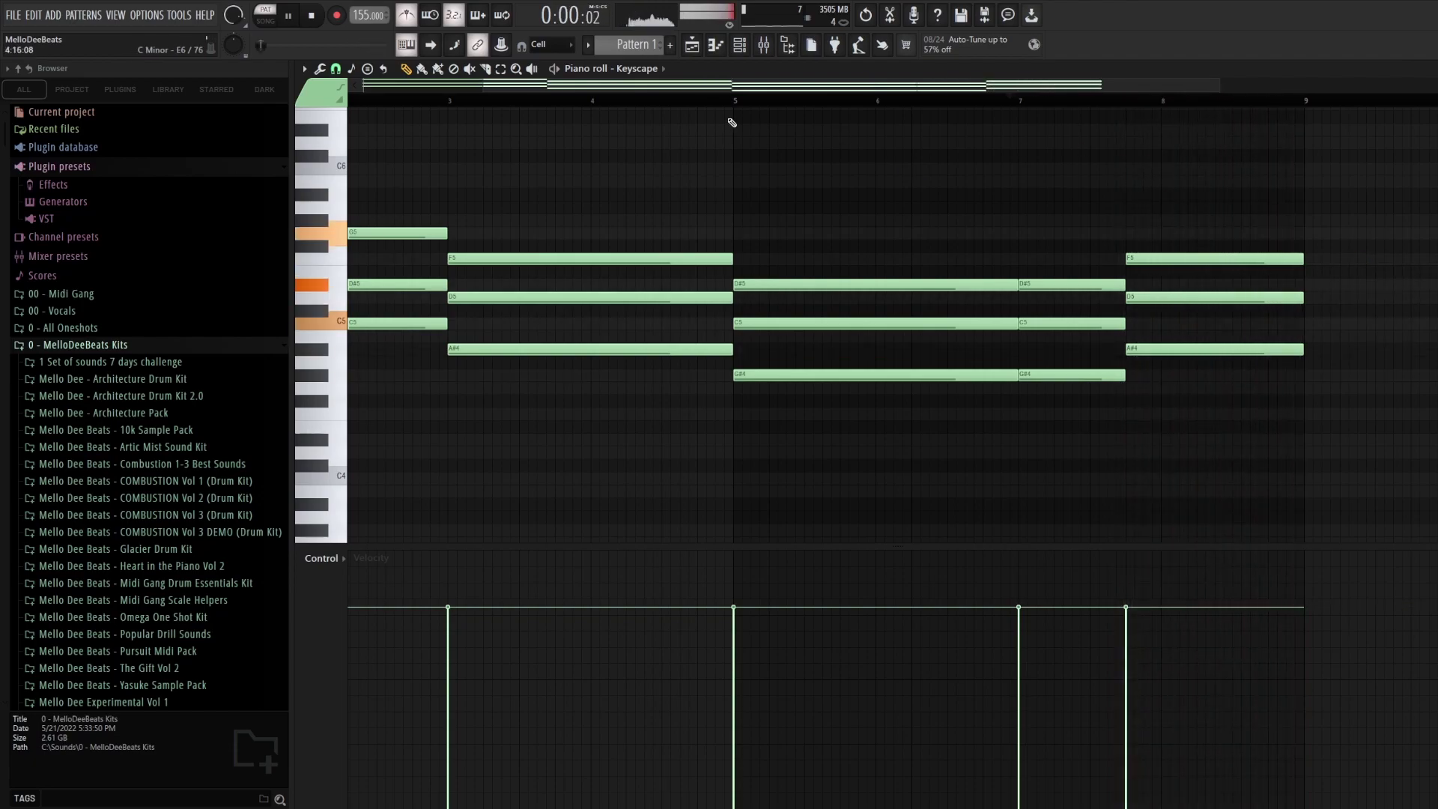
pyautogui.moveTo(740, 88); pyautogui.dragTo(573, 89)
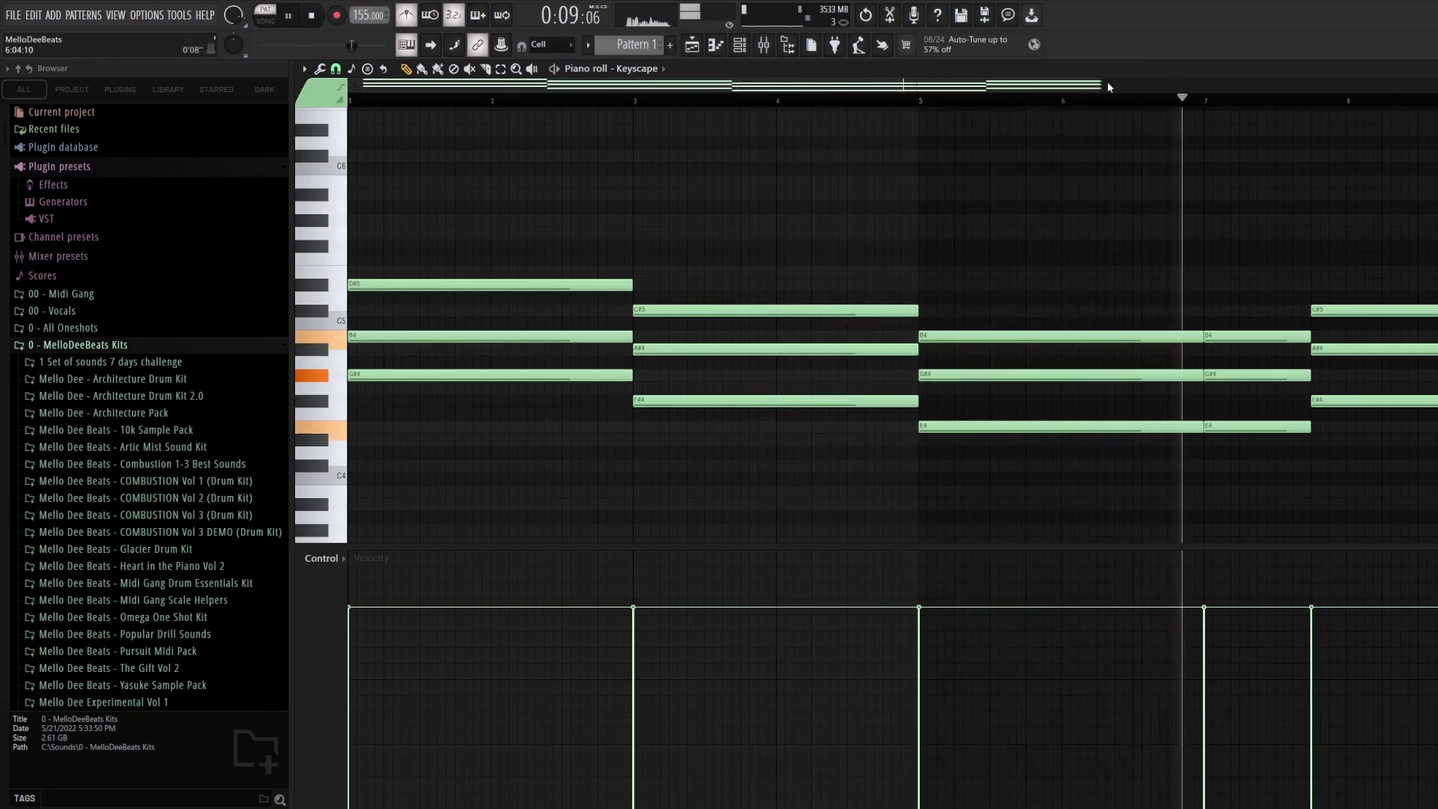
pyautogui.scroll(-2, 1153, 123)
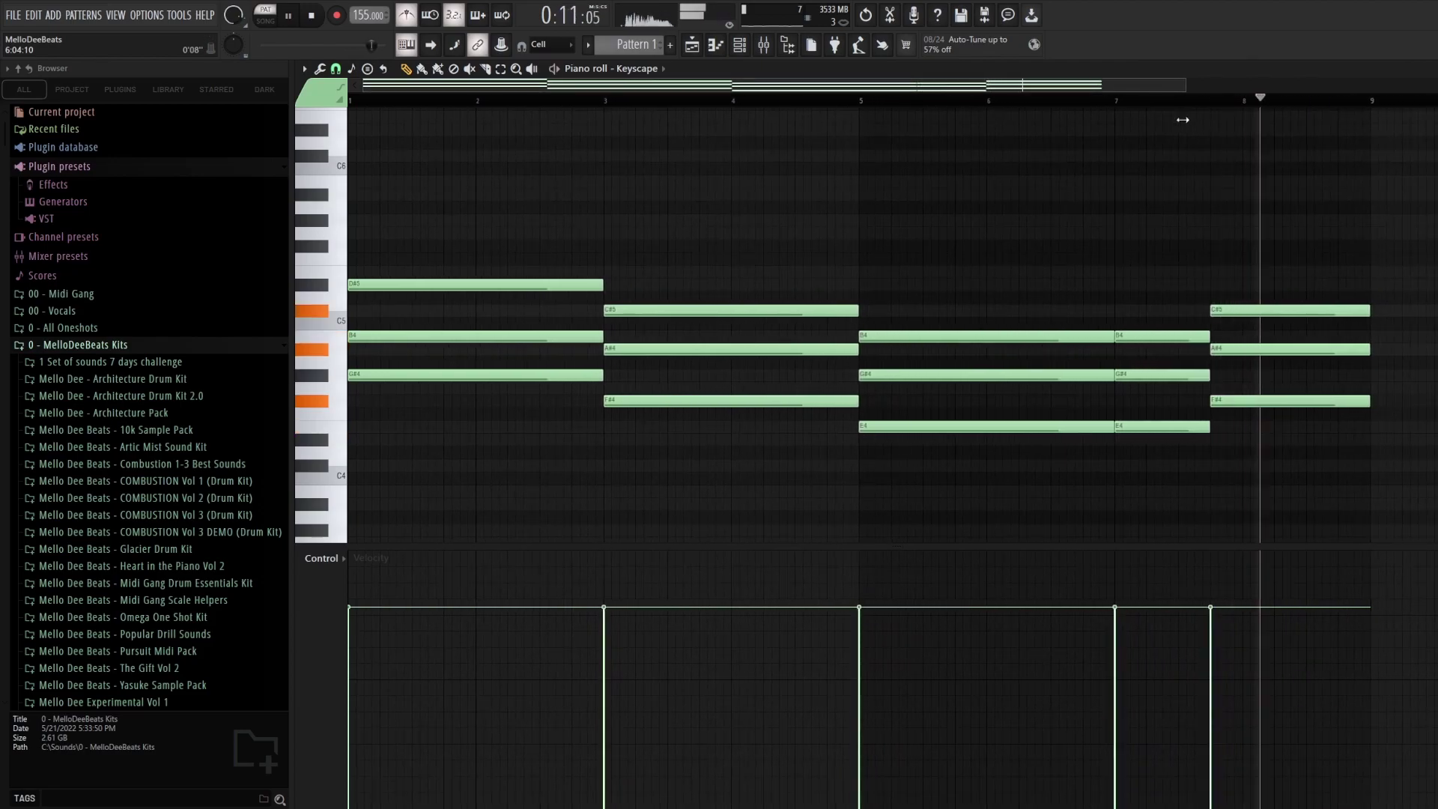
pyautogui.scroll(1, 1154, 122)
pyautogui.click(996, 101)
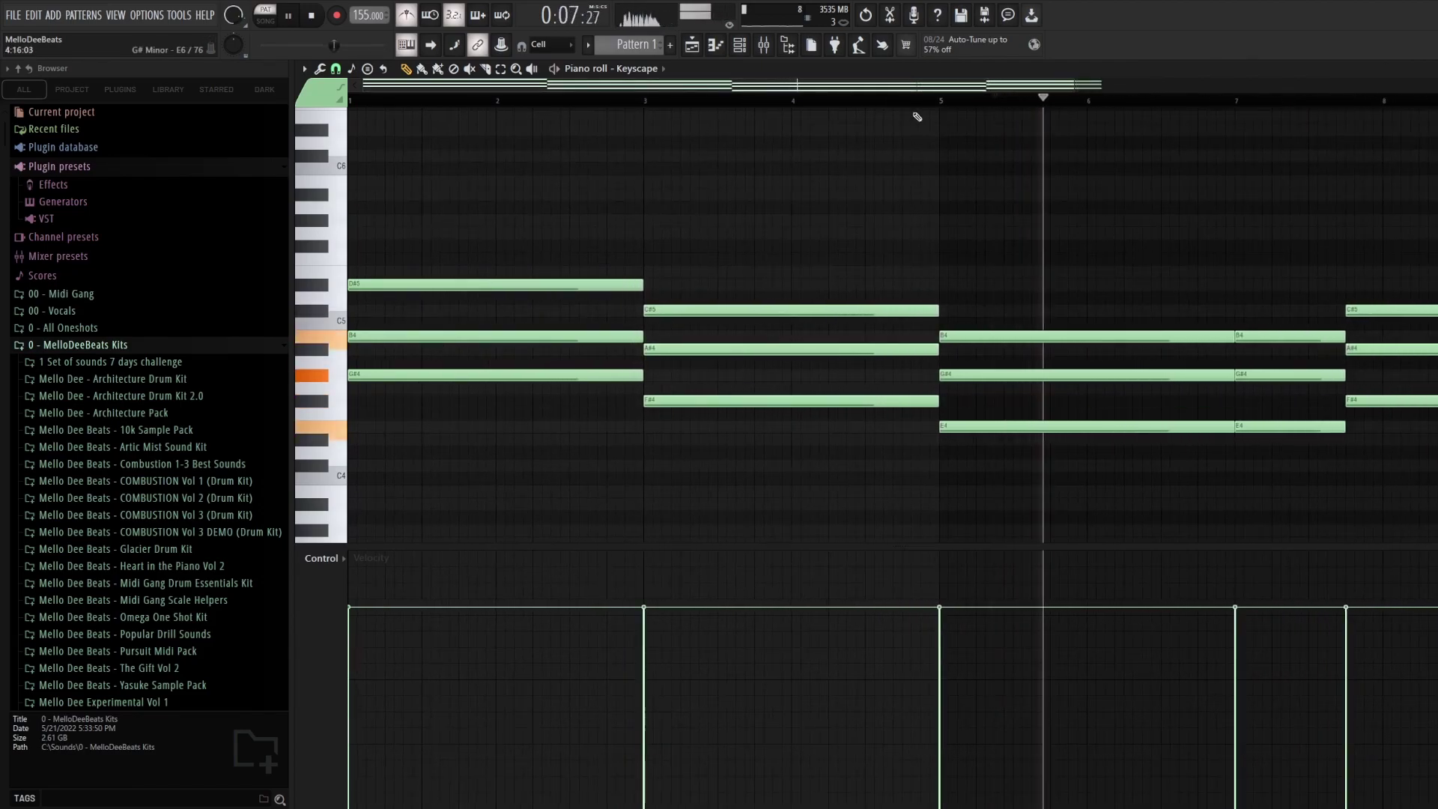
pyautogui.press('space')
pyautogui.scroll(1, 511, 367)
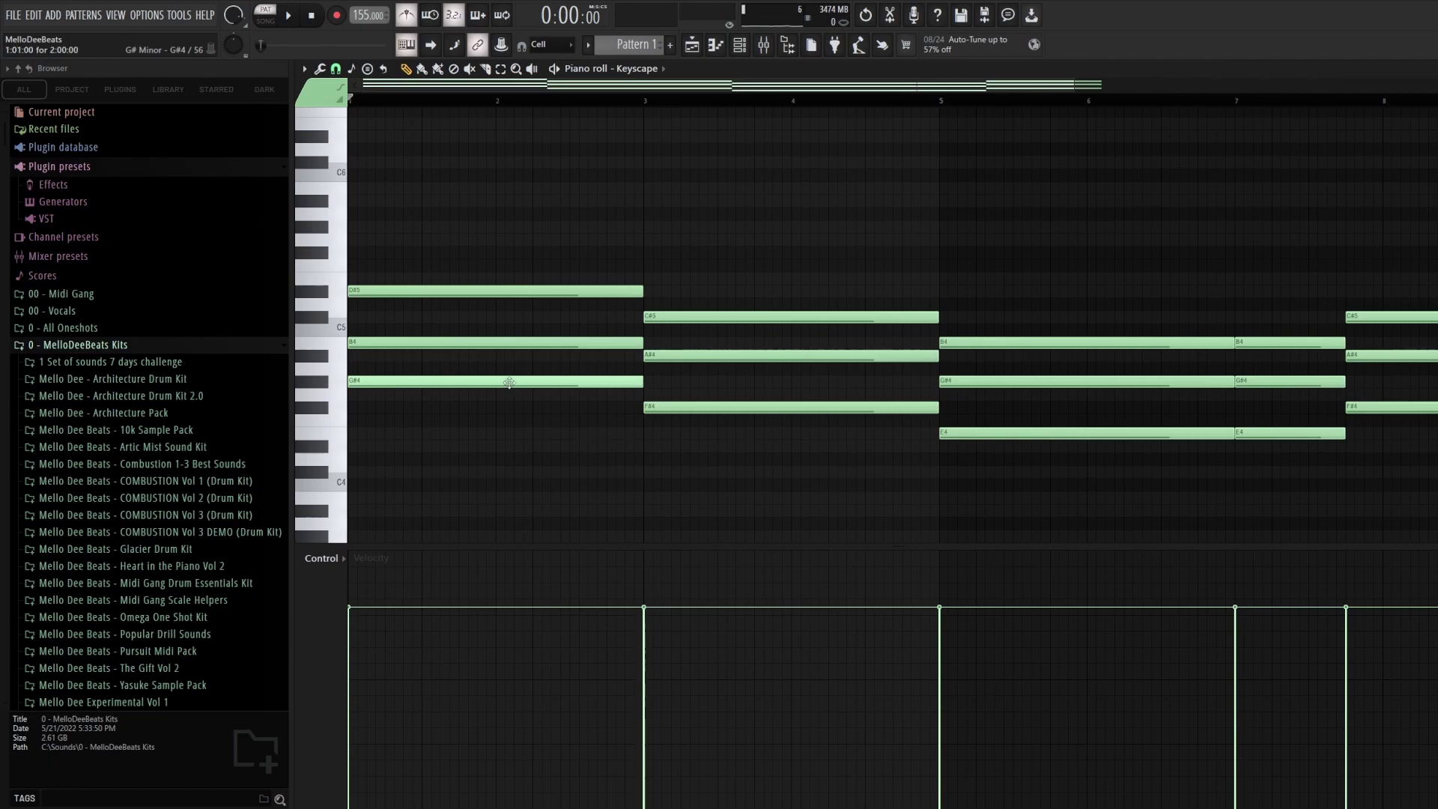
# Step: Select the lowest note of every chord and duplicate these root notes one octave lower as bass notes
pyautogui.click(509, 382)
pyautogui.keyDown('shift'); pyautogui.click(659, 409); pyautogui.keyUp('shift')
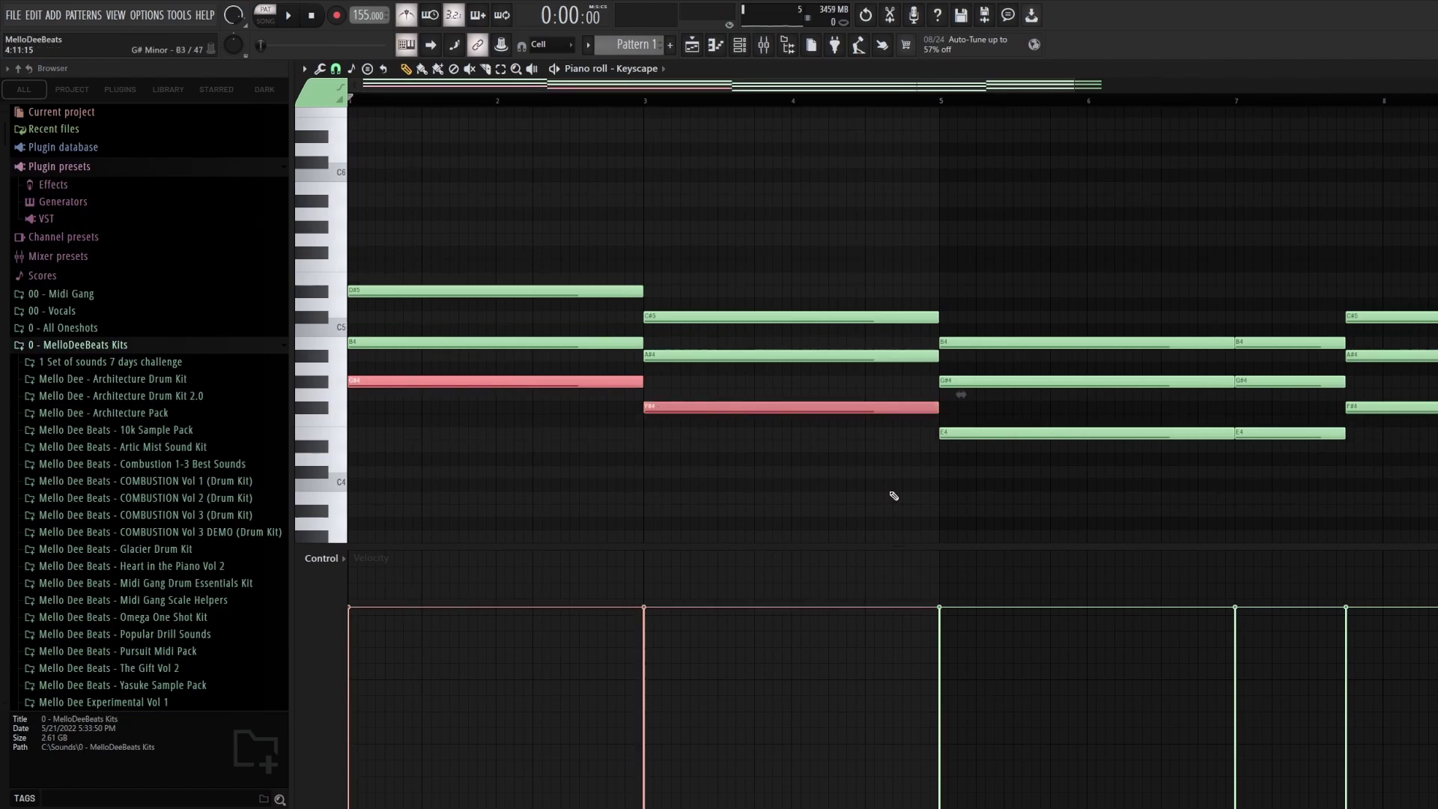
pyautogui.keyDown('shift'); pyautogui.click(952, 434); pyautogui.keyUp('shift')
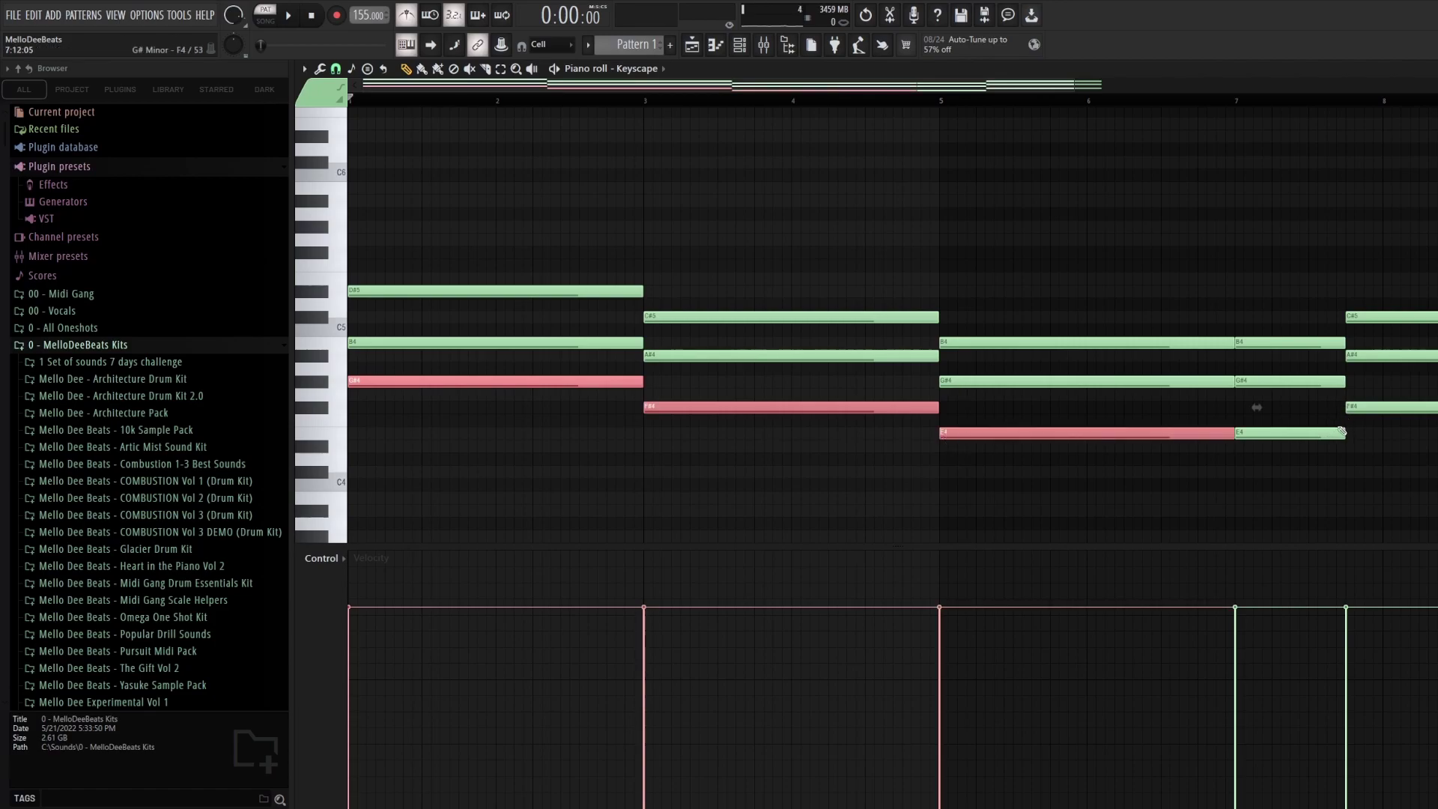
pyautogui.keyDown('shift'); pyautogui.click(1333, 434); pyautogui.keyUp('shift')
pyautogui.keyDown('shift'); pyautogui.click(1352, 407); pyautogui.keyUp('shift')
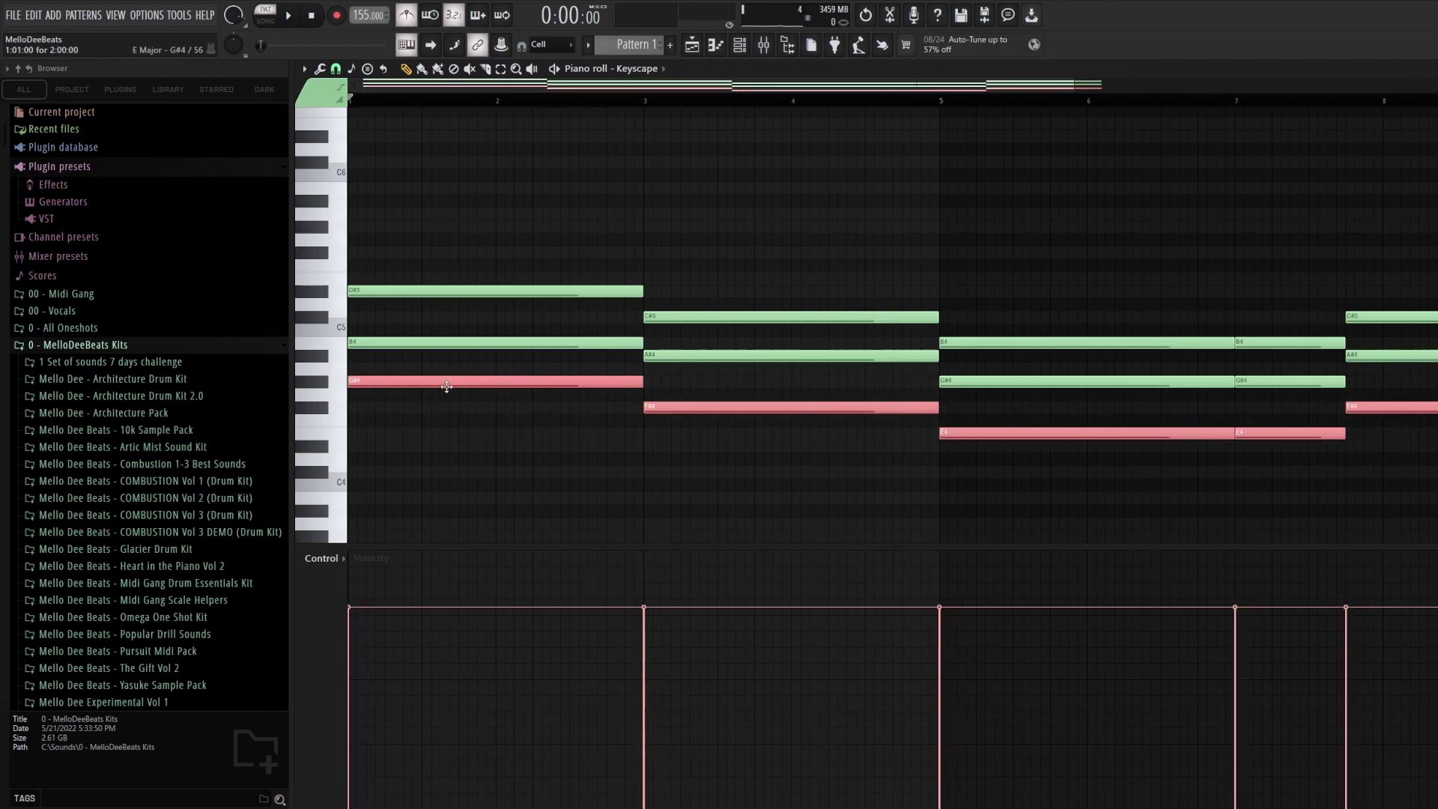
pyautogui.hotkey('ctrl', 'Down')
pyautogui.scroll(-1, 453, 386)
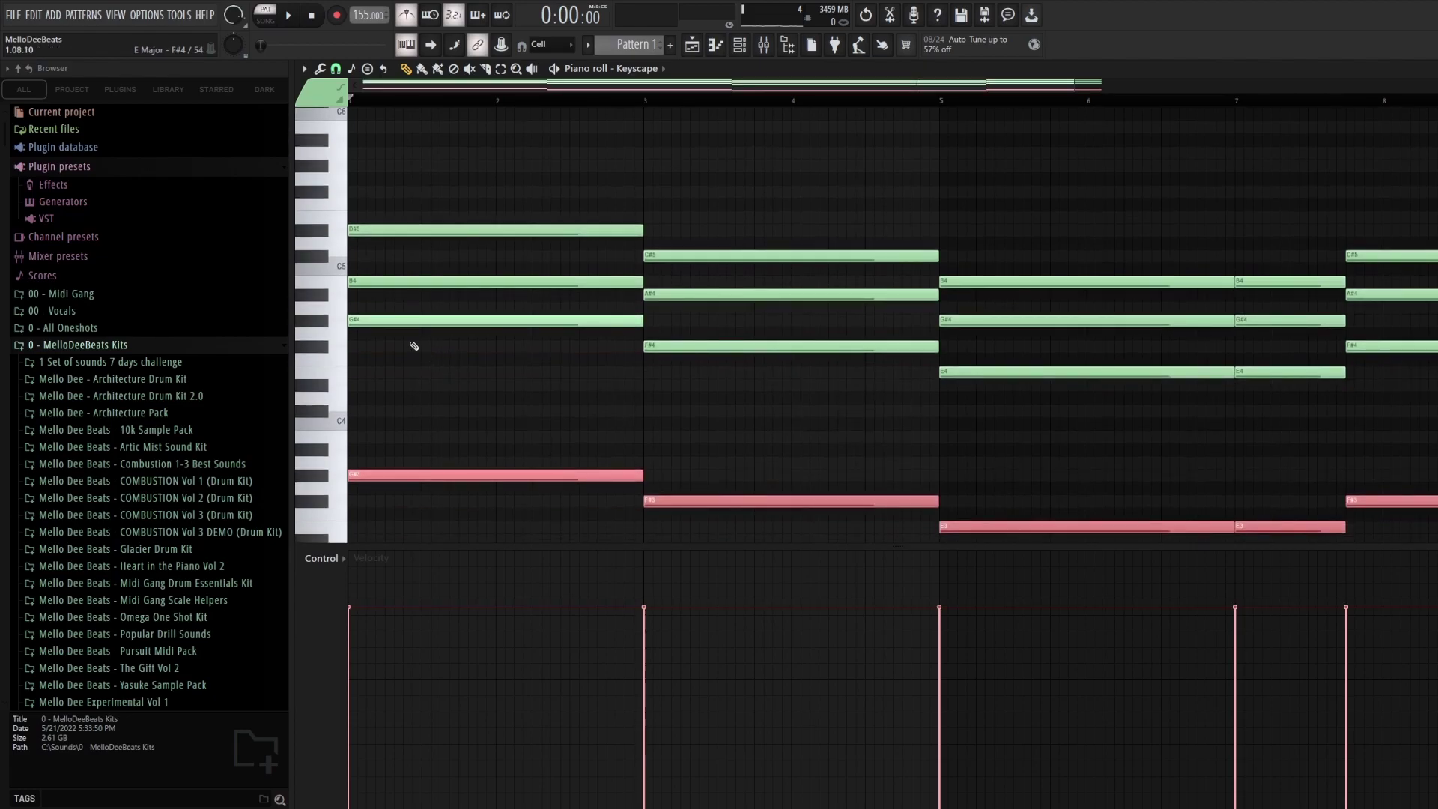
# Step: Lower the velocity of the new bass notes, deselect them and play back the progression
pyautogui.press('space')
pyautogui.hotkey('ctrl', 'd')
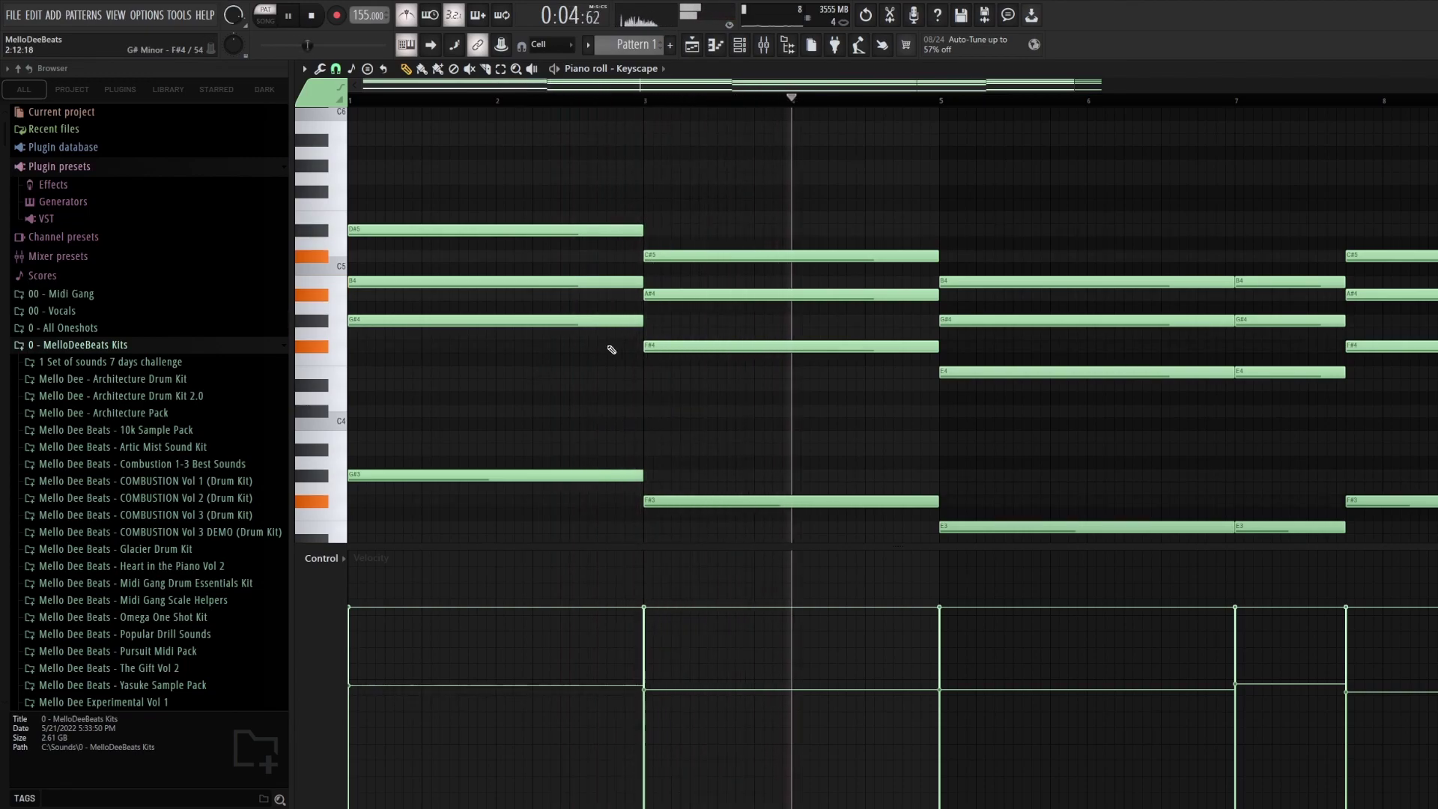
pyautogui.press('space')
# Step: Delay the first chord's B4 slightly and slice its D#5 and B4 into repeated notes at different points
pyautogui.scroll(-2, 506, 243)
pyautogui.click(472, 70)
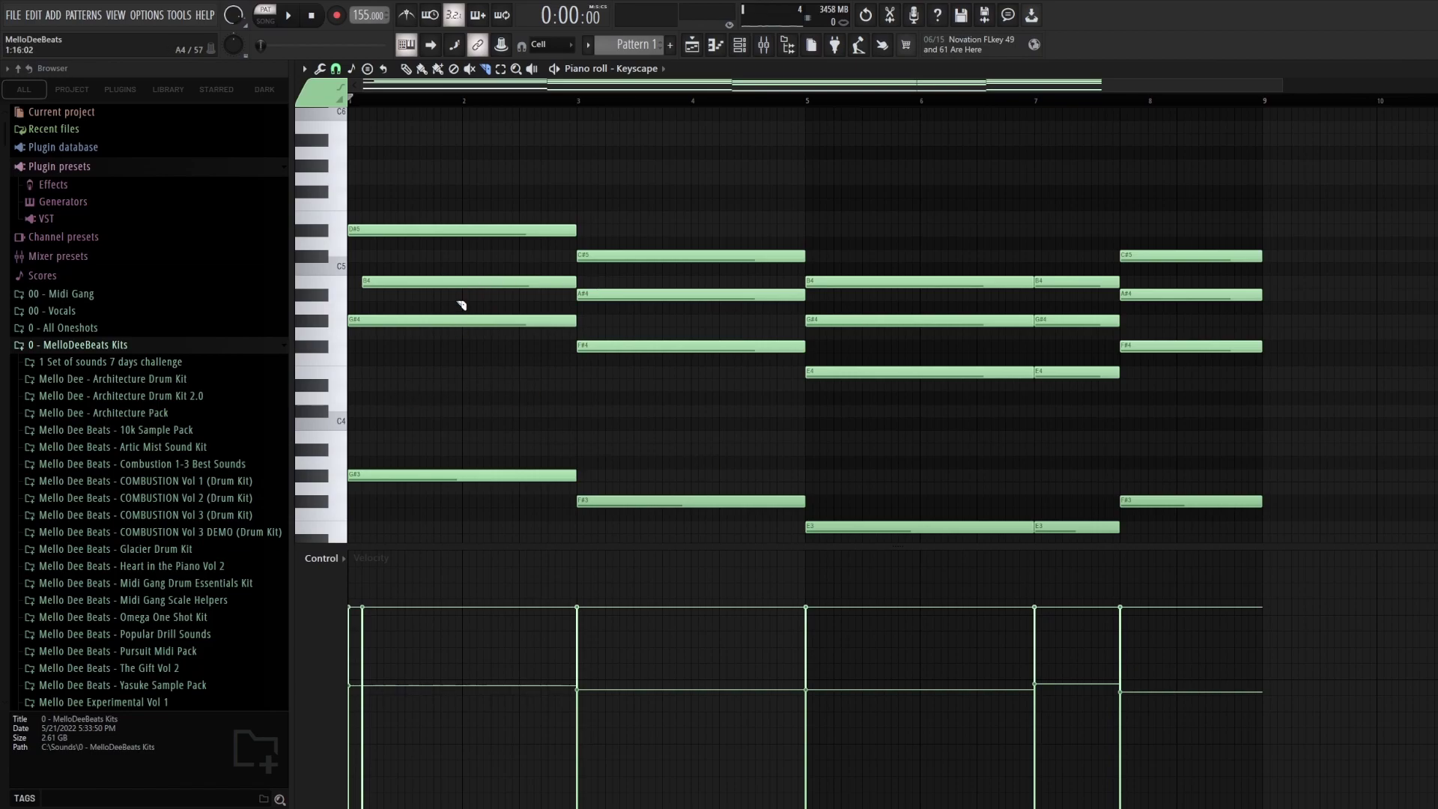
pyautogui.press('space')
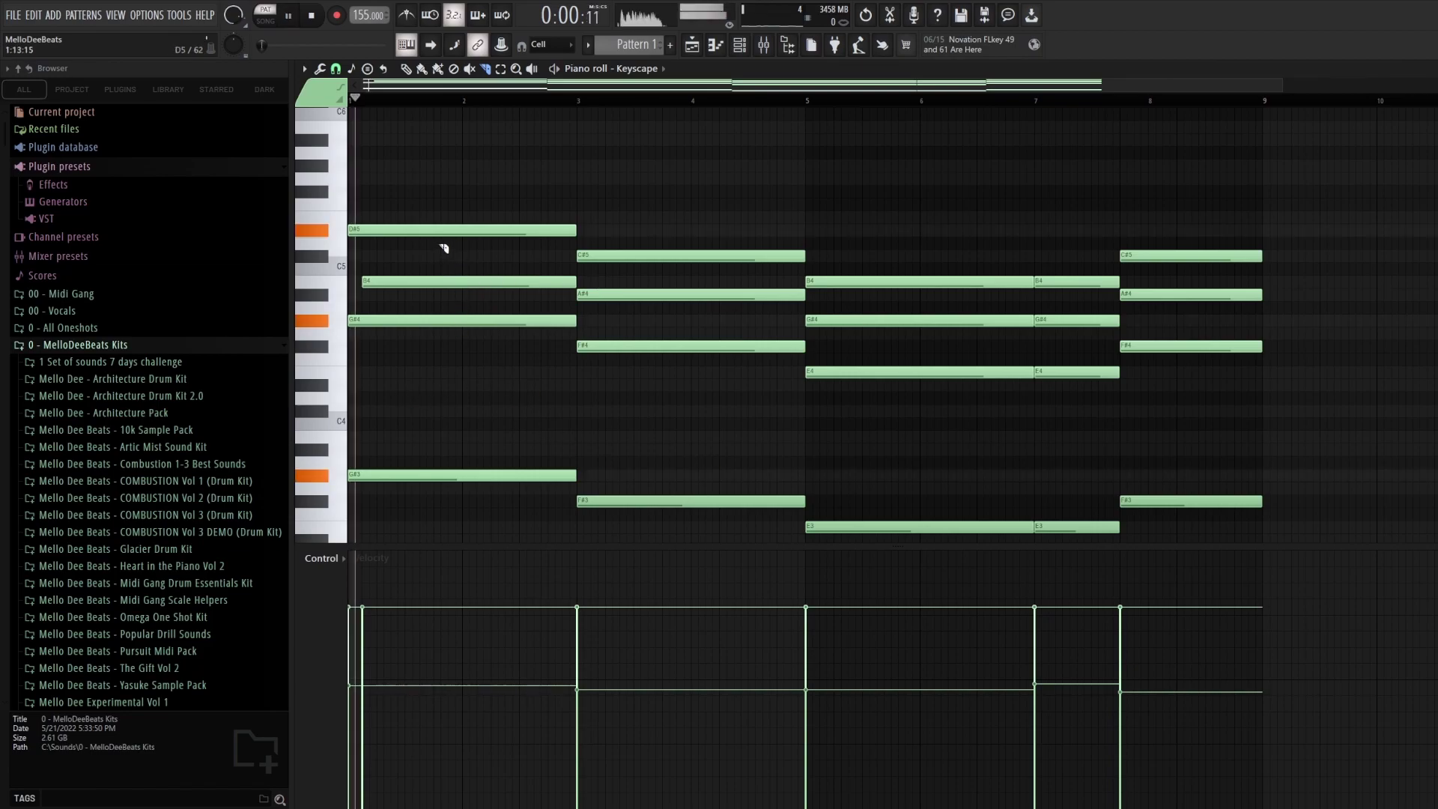
pyautogui.click(405, 234)
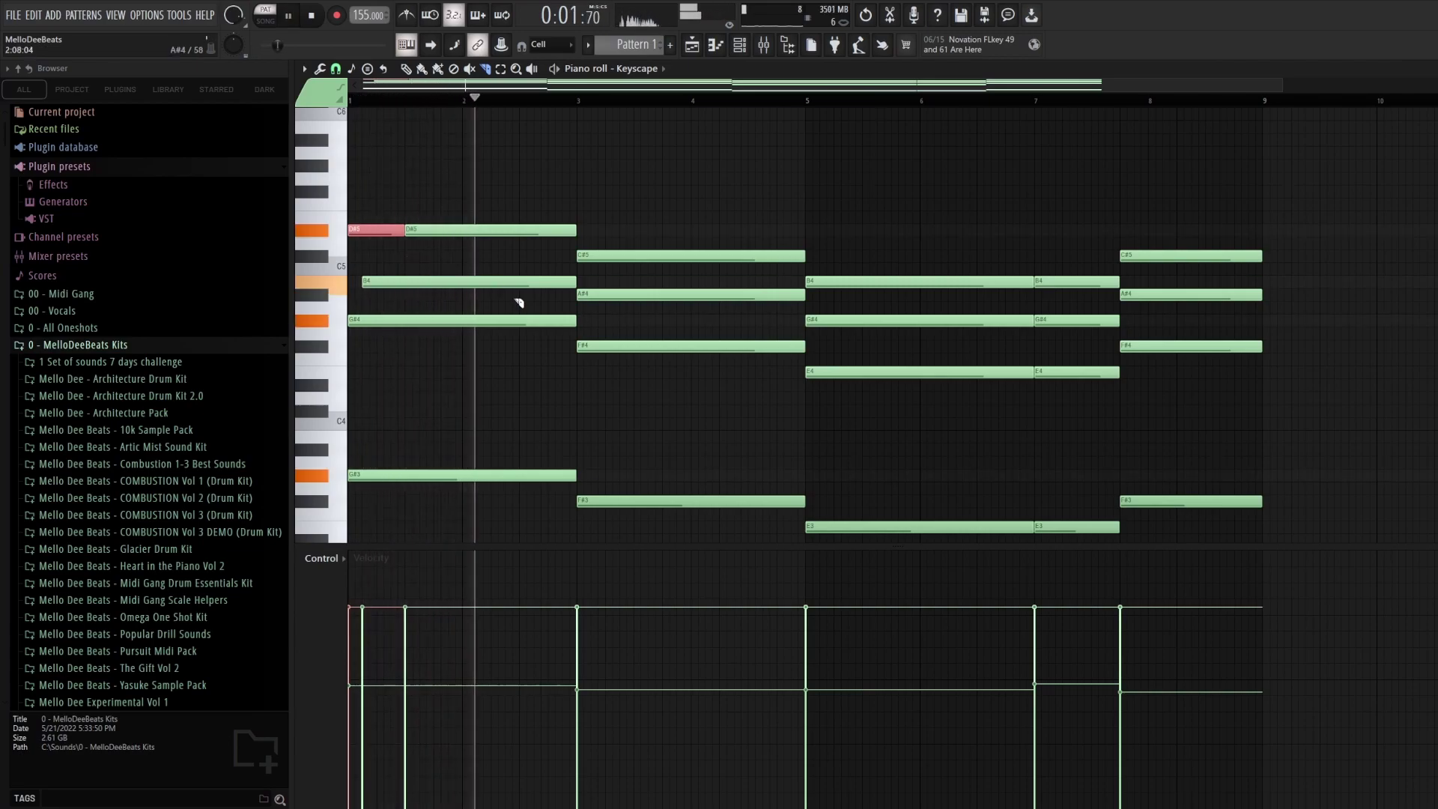
pyautogui.press('space')
pyautogui.click(492, 282)
# Step: Stagger the starts of A#4 and C#5 in the second chord, slice its three upper notes at different points, and audition it
pyautogui.press('p')
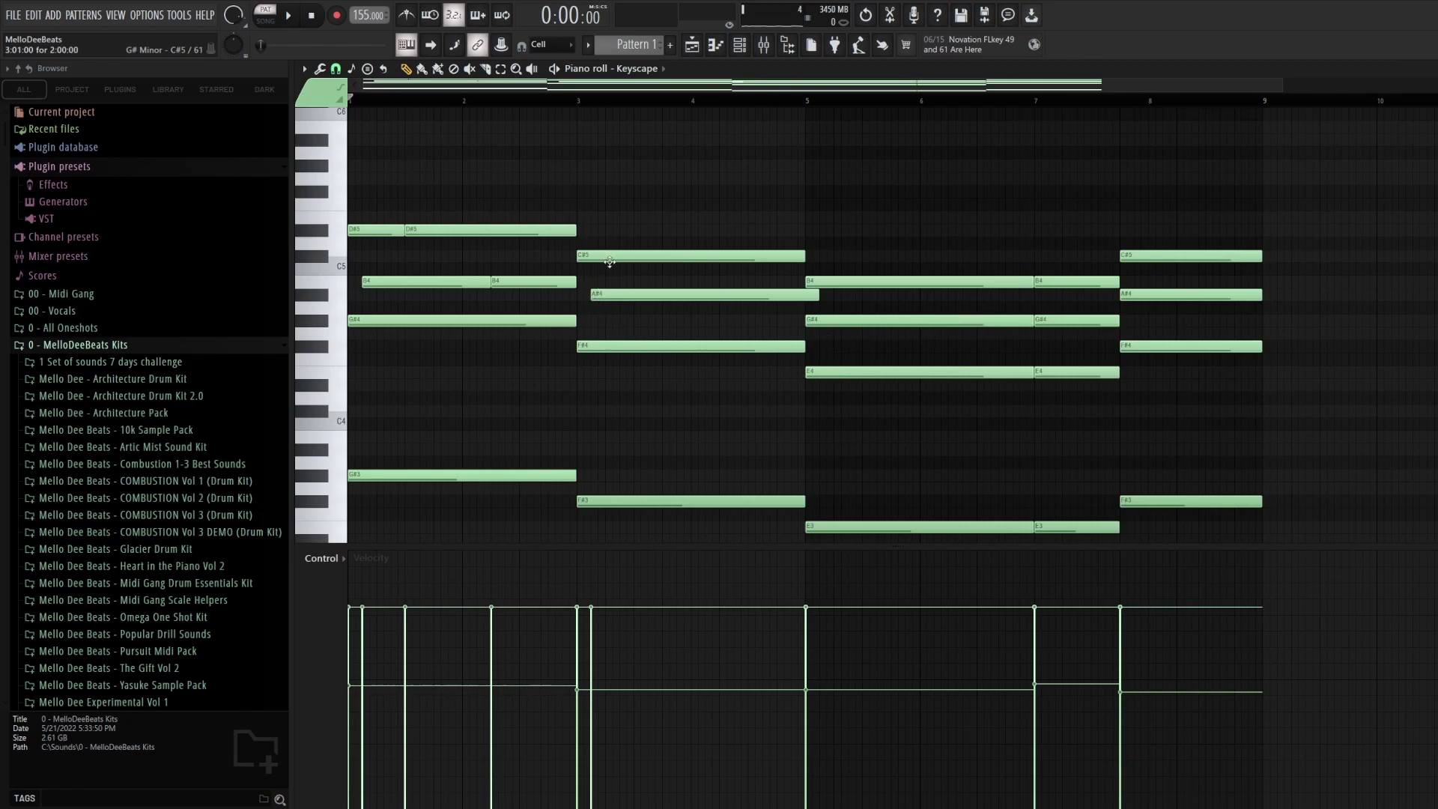
pyautogui.moveTo(616, 259); pyautogui.dragTo(643, 270)
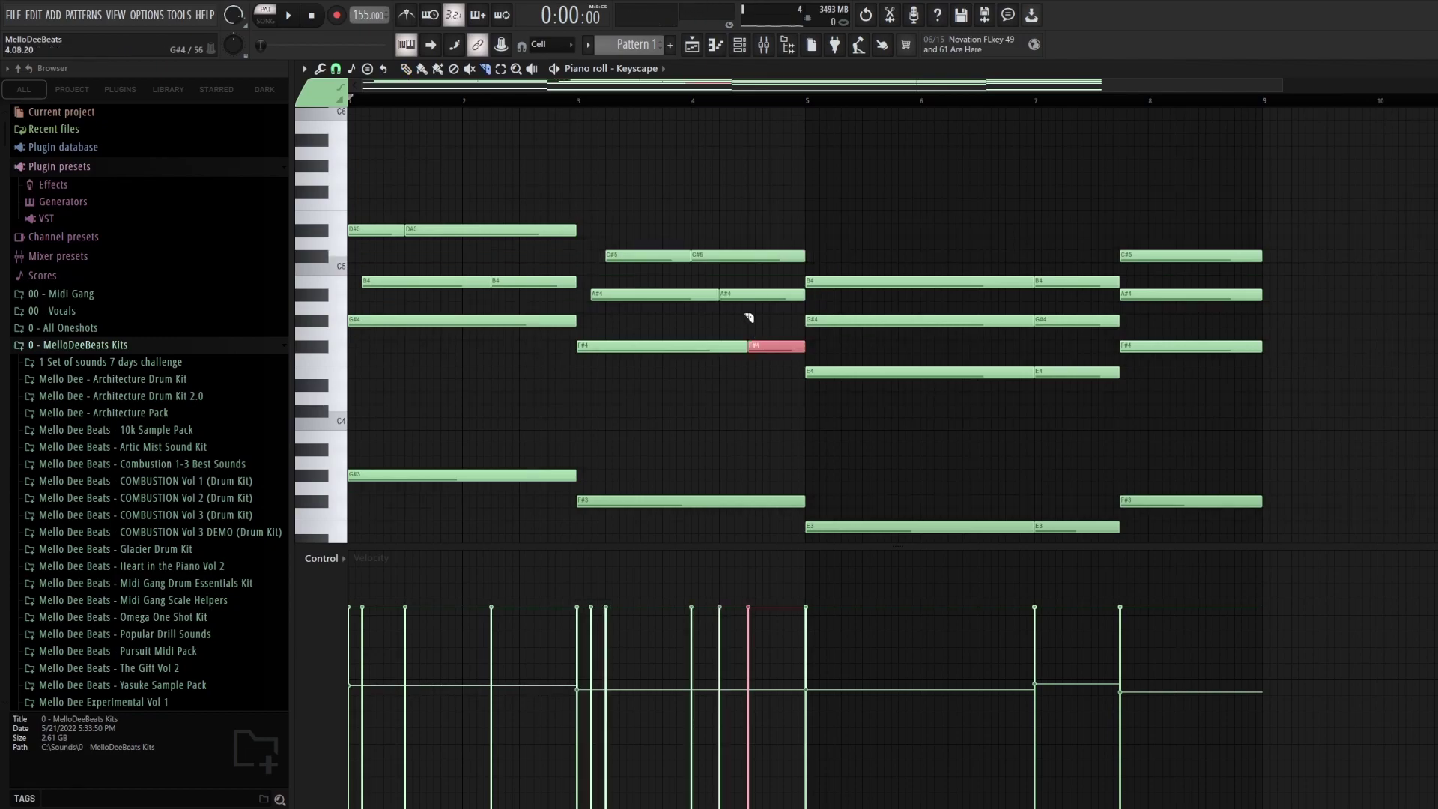
pyautogui.press('space')
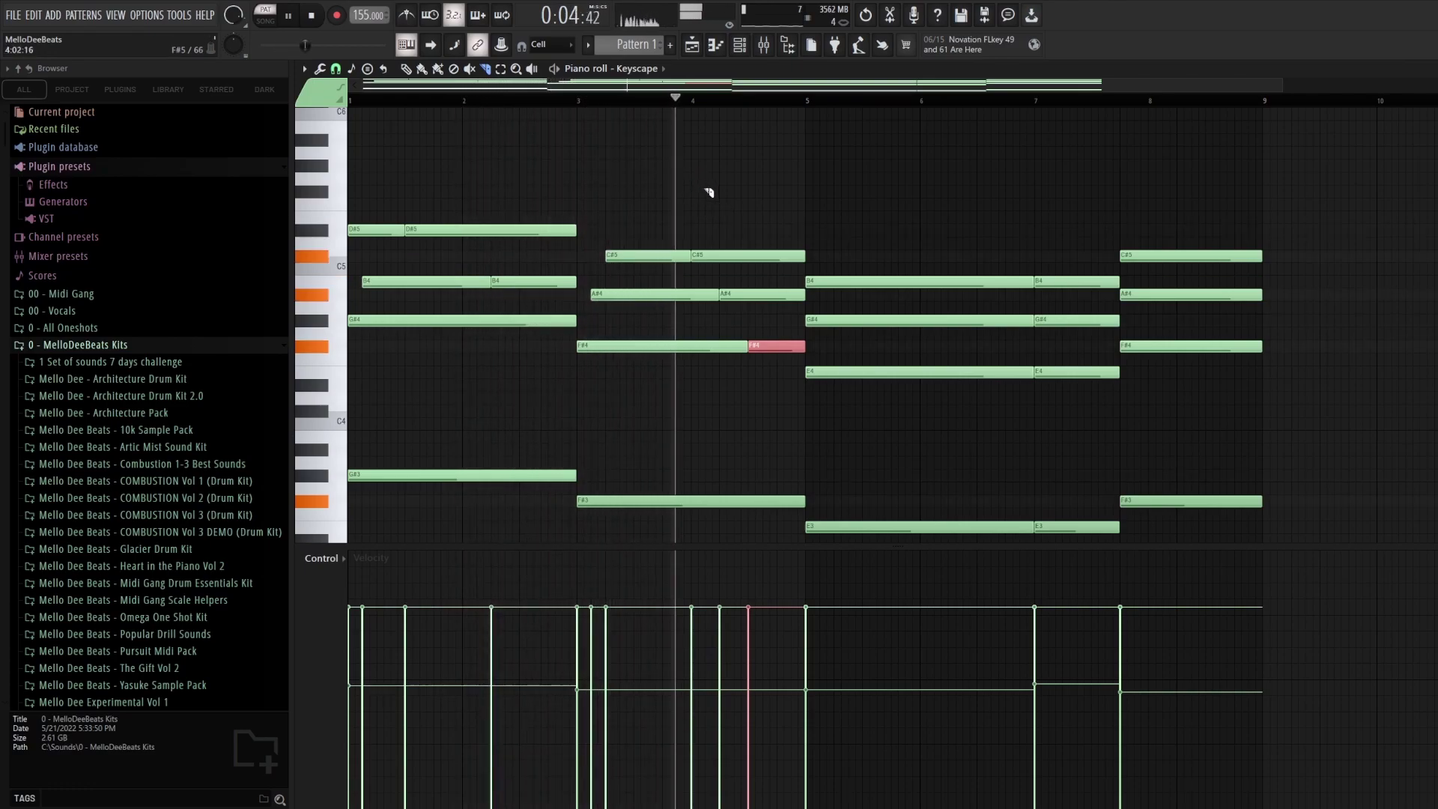
pyautogui.press('space')
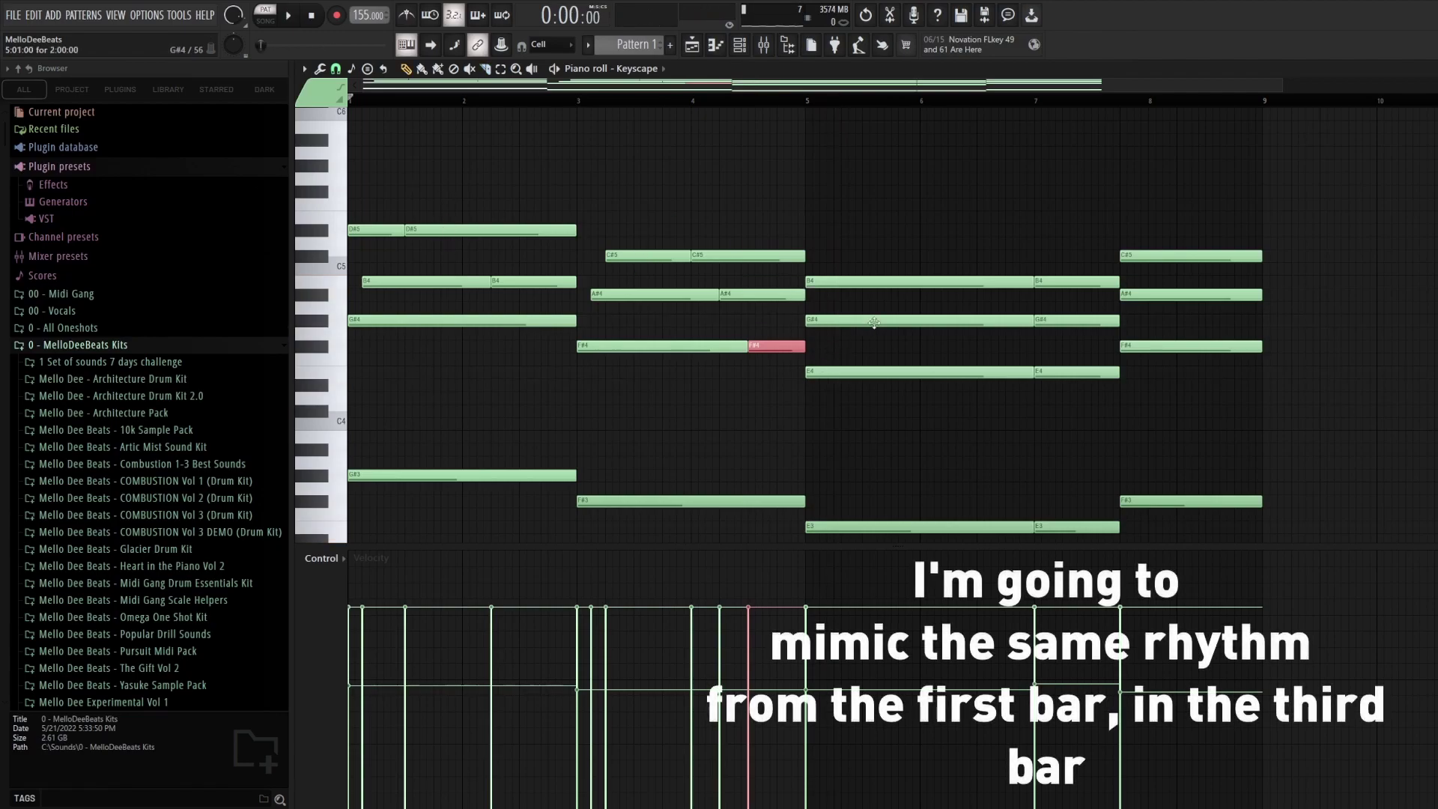
# Step: Mimic the first chord's rhythm in the third chord by delaying G#4 and slicing B4 and G#4, and audition it
pyautogui.press('space')
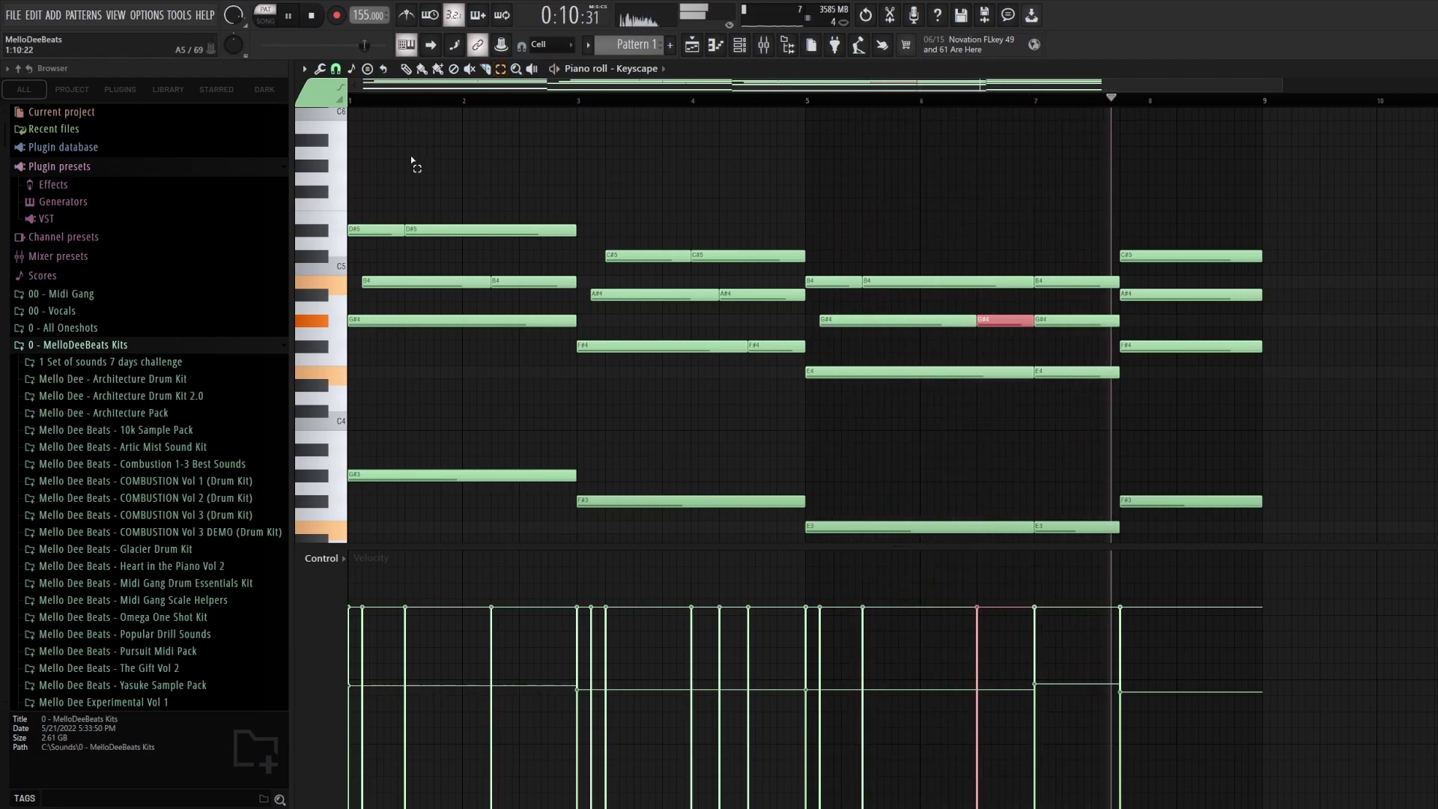
pyautogui.press('space')
# Step: Select all chord notes above the bass, strum them with a slightly stronger start time, and audition the result
pyautogui.moveTo(369, 174)
pyautogui.mouseDown()
pyautogui.moveTo(1157, 441)
pyautogui.moveTo(1249, 442)
pyautogui.mouseUp()
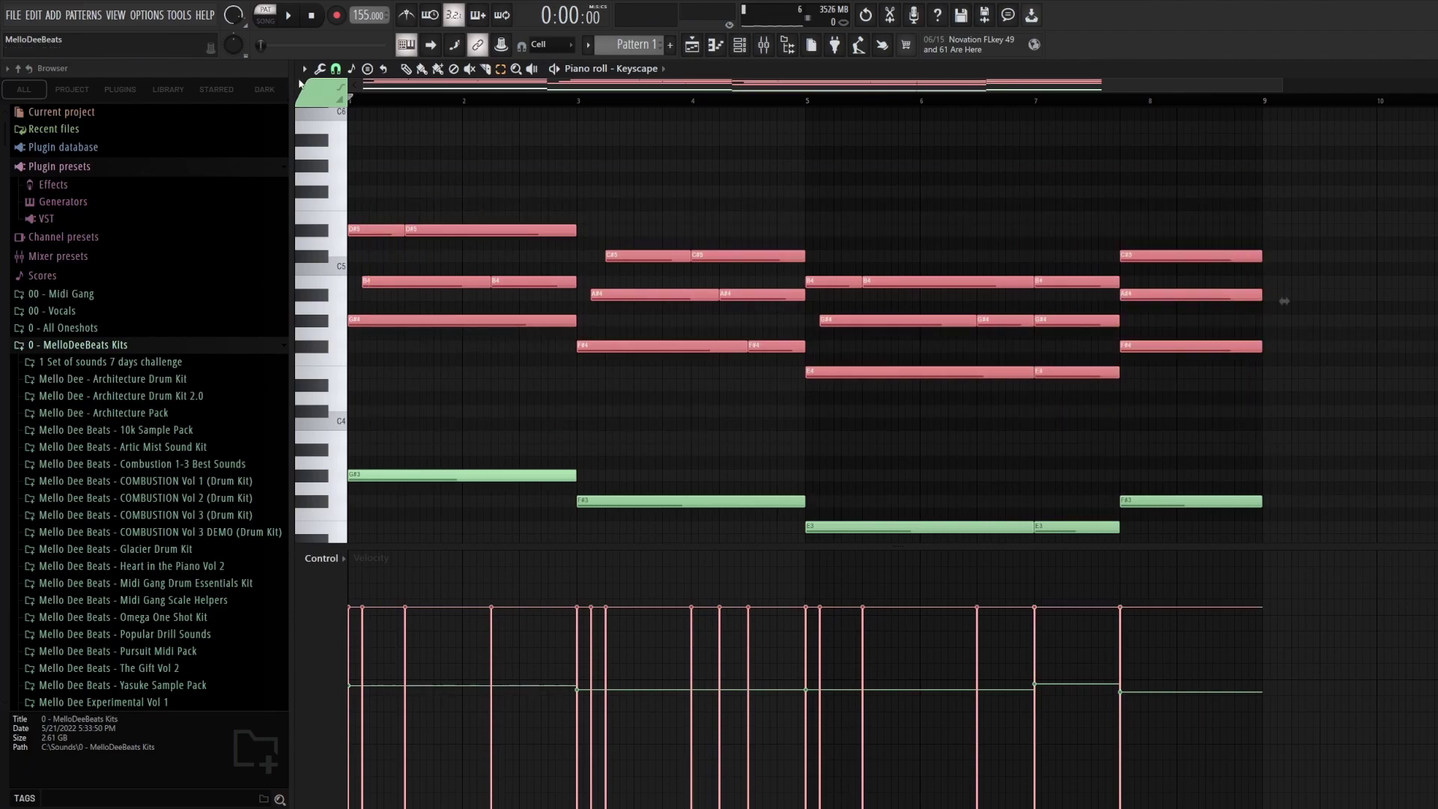
pyautogui.click(320, 69)
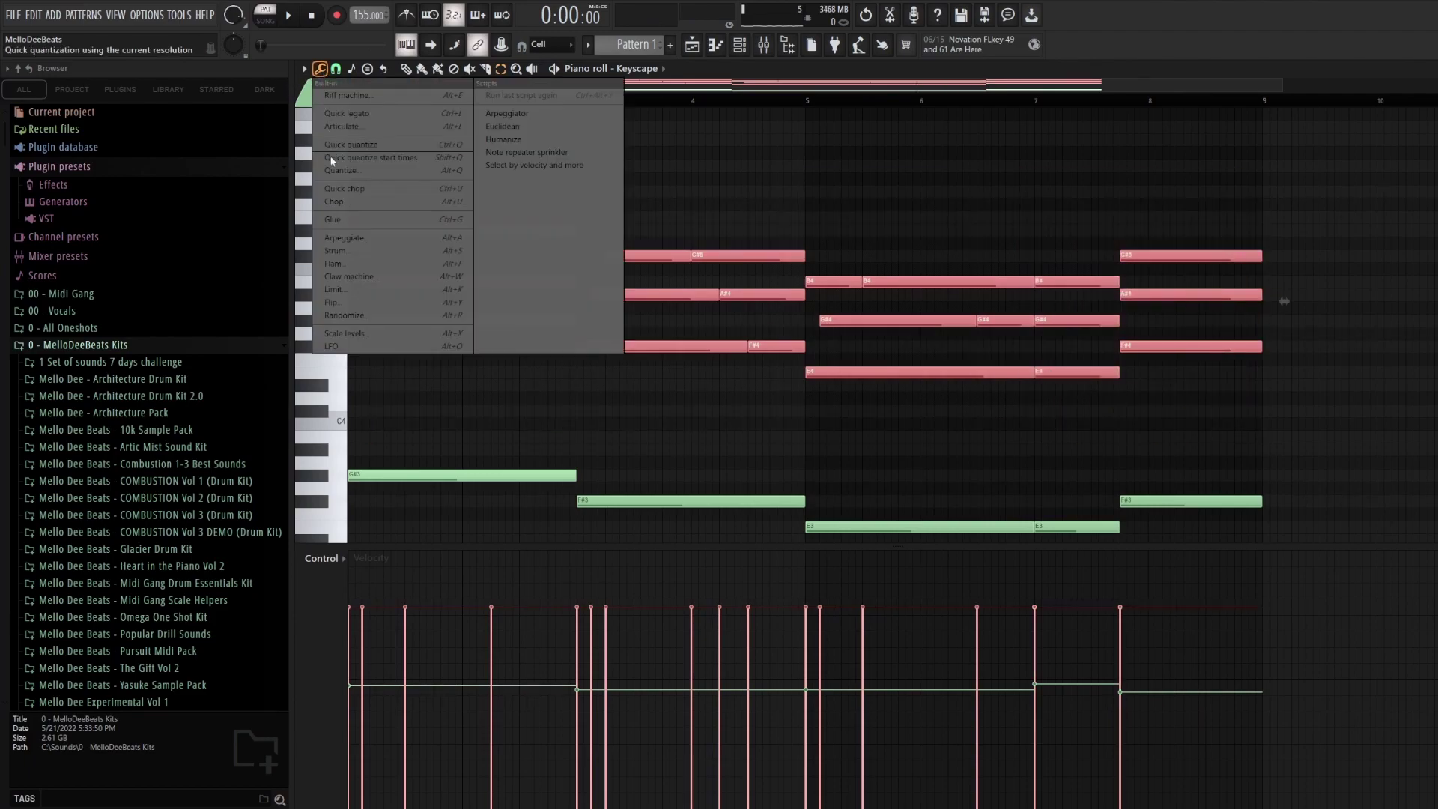
pyautogui.click(349, 250)
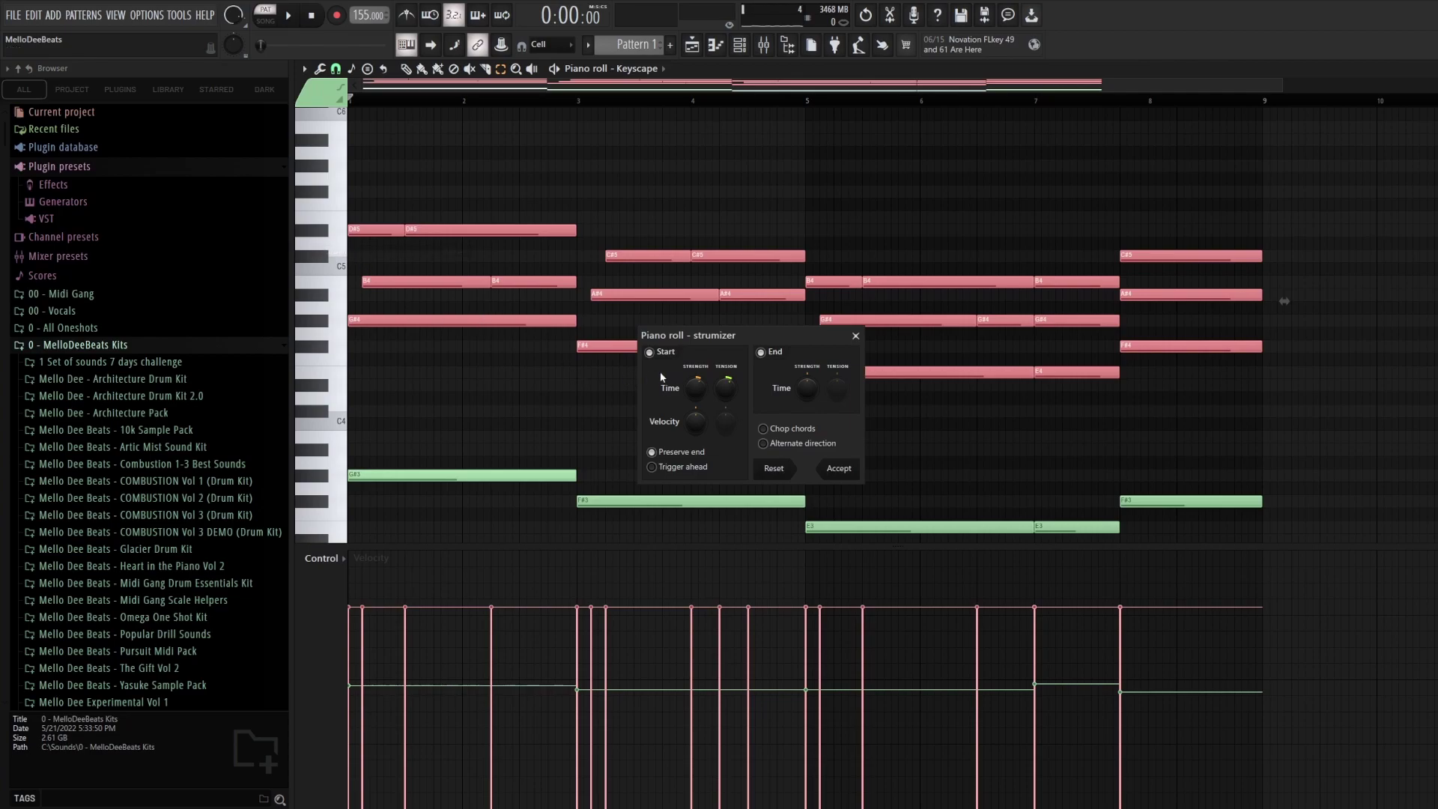
pyautogui.moveTo(699, 388); pyautogui.dragTo(698, 381)
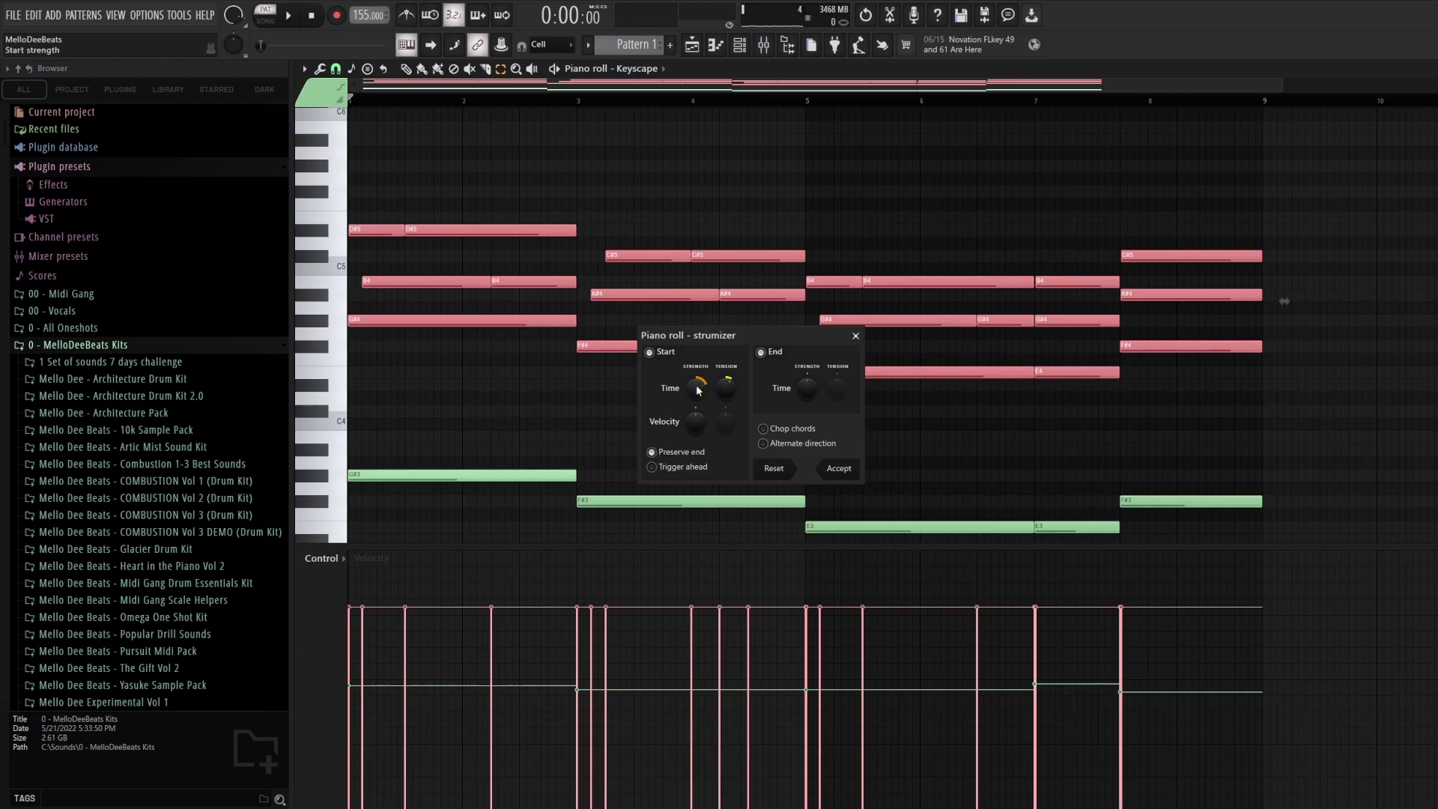
pyautogui.click(829, 472)
pyautogui.press('space')
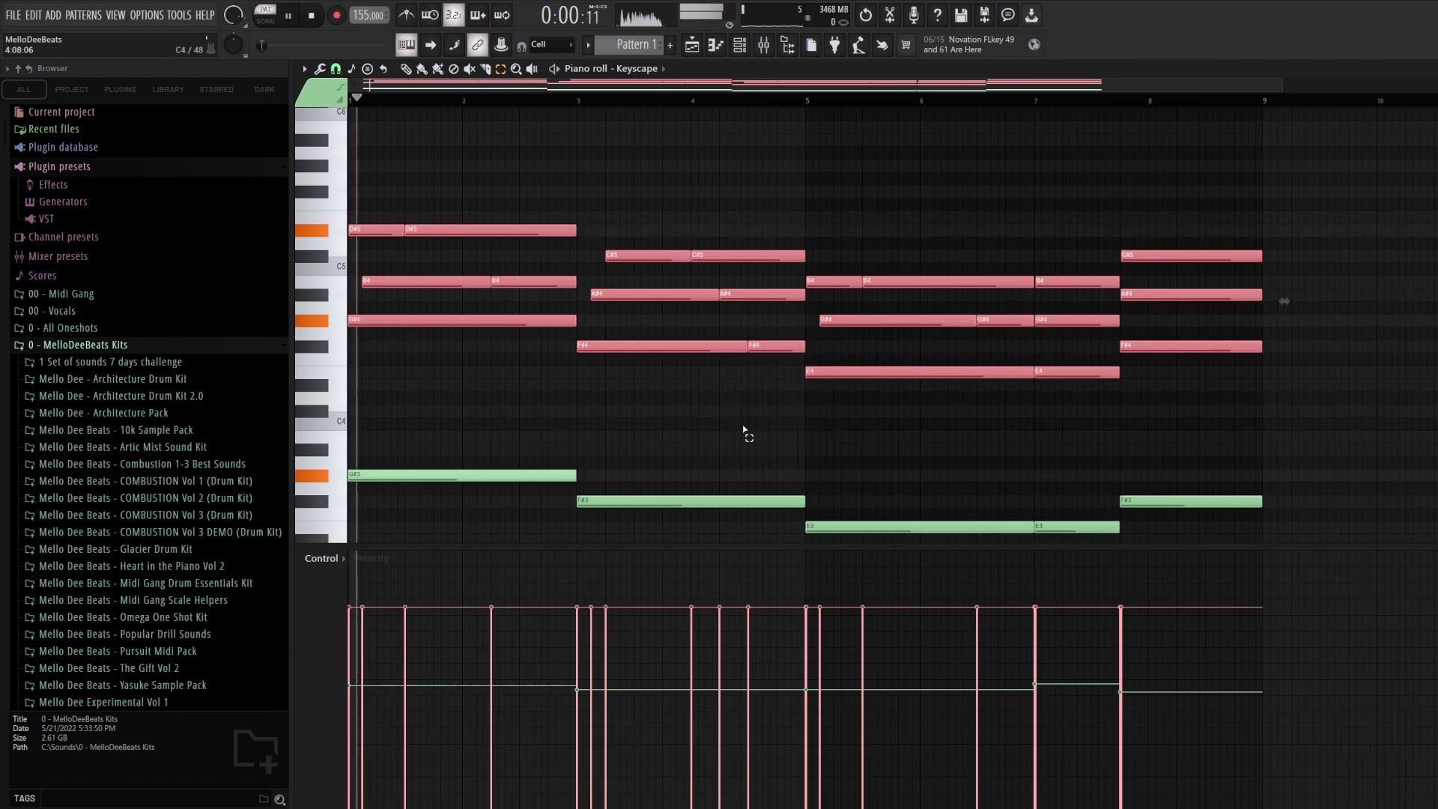
pyautogui.click(323, 72)
pyautogui.press('space')
# Step: Redraw lower velocities for the selected upper notes, randomize their velocity levels by 17%, and audition the result
pyautogui.moveTo(357, 638)
pyautogui.mouseDown()
pyautogui.moveTo(490, 648)
pyautogui.moveTo(322, 642)
pyautogui.moveTo(1045, 648)
pyautogui.moveTo(1032, 650)
pyautogui.mouseUp()
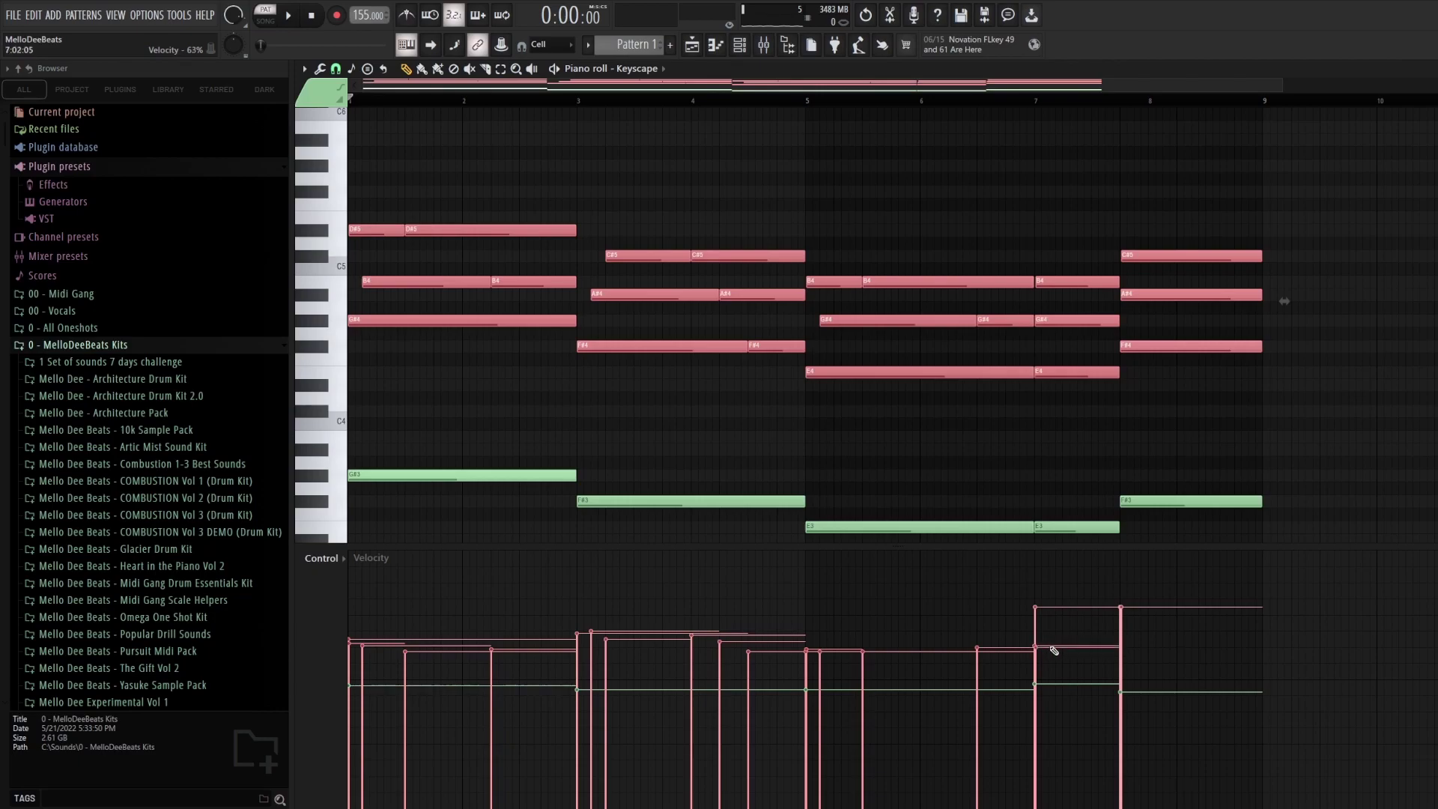
pyautogui.hotkey('alt', 'r')
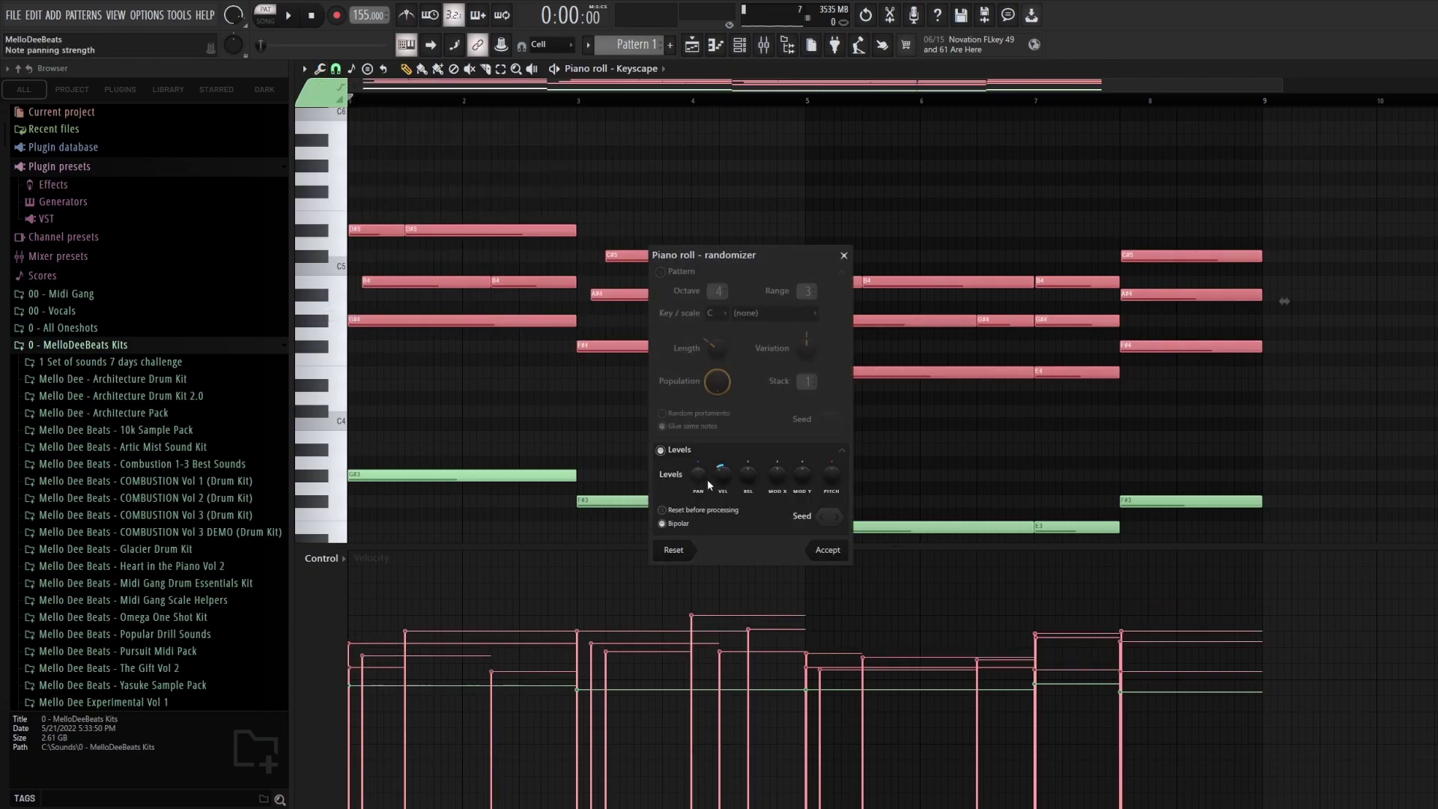
pyautogui.moveTo(727, 479); pyautogui.dragTo(727, 463)
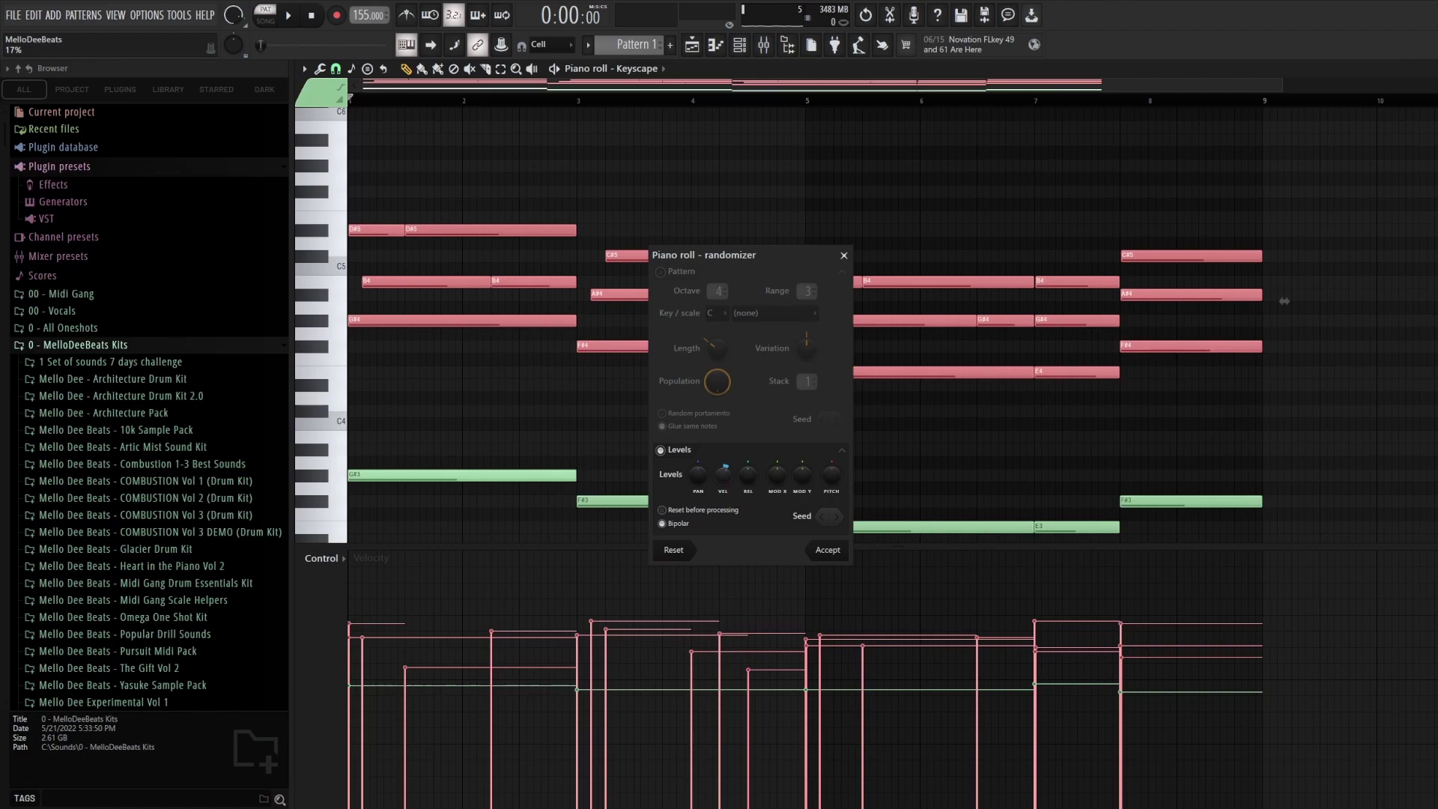
pyautogui.press('space')
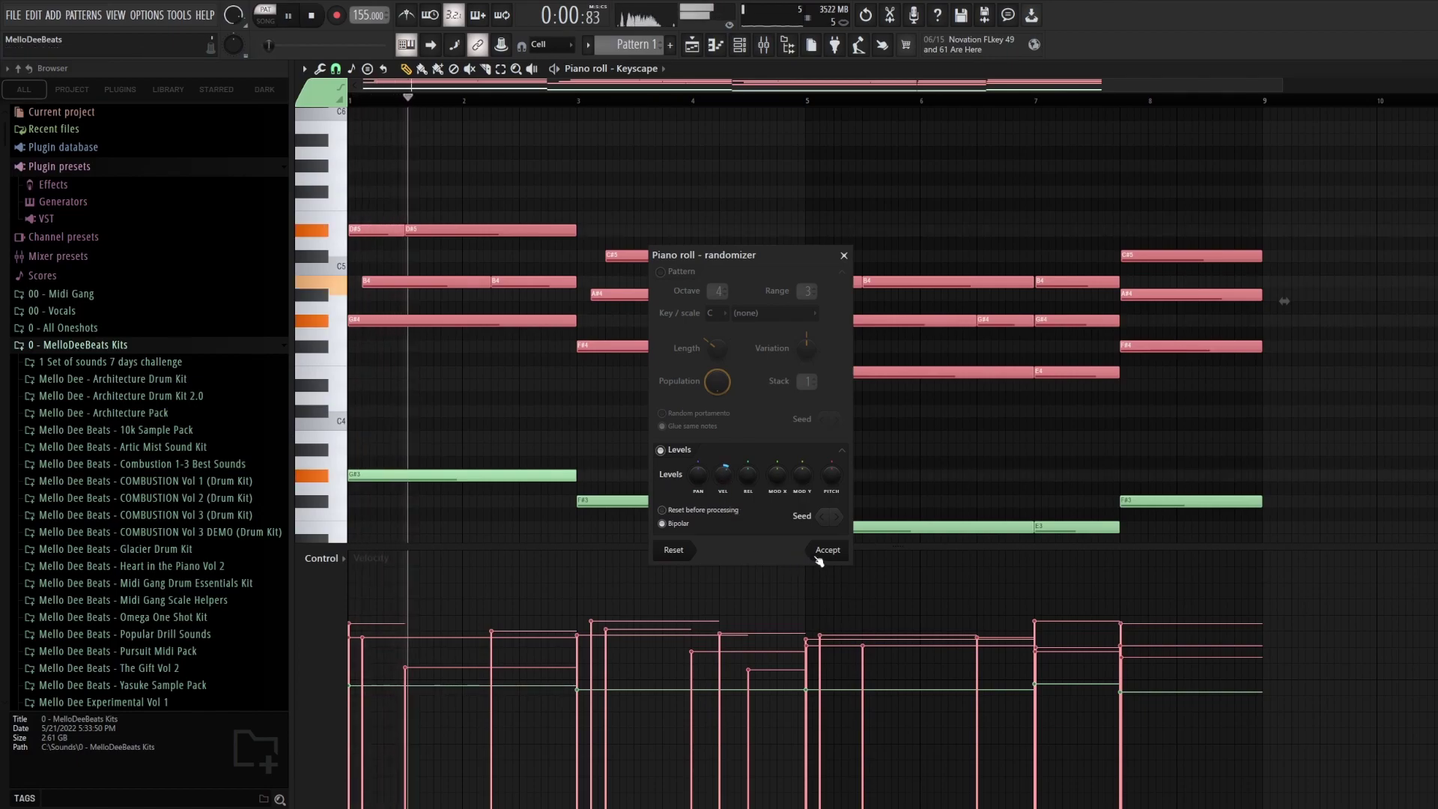
pyautogui.click(827, 551)
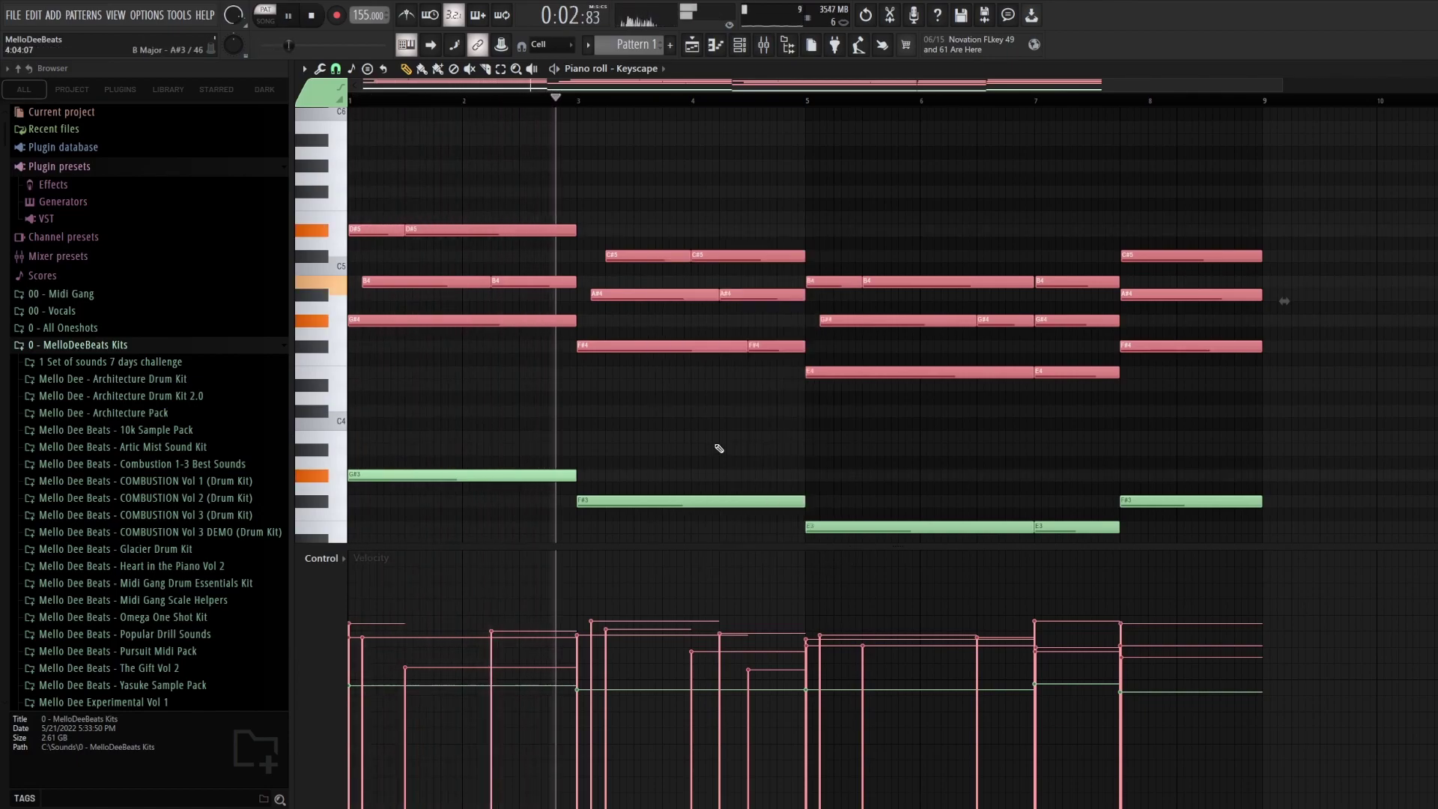
pyautogui.press('space')
# Step: Lower the velocities of the repeated B4 in the first chord and the repeated A#4 and F#4 in the second chord
pyautogui.moveTo(513, 258); pyautogui.dragTo(513, 291)
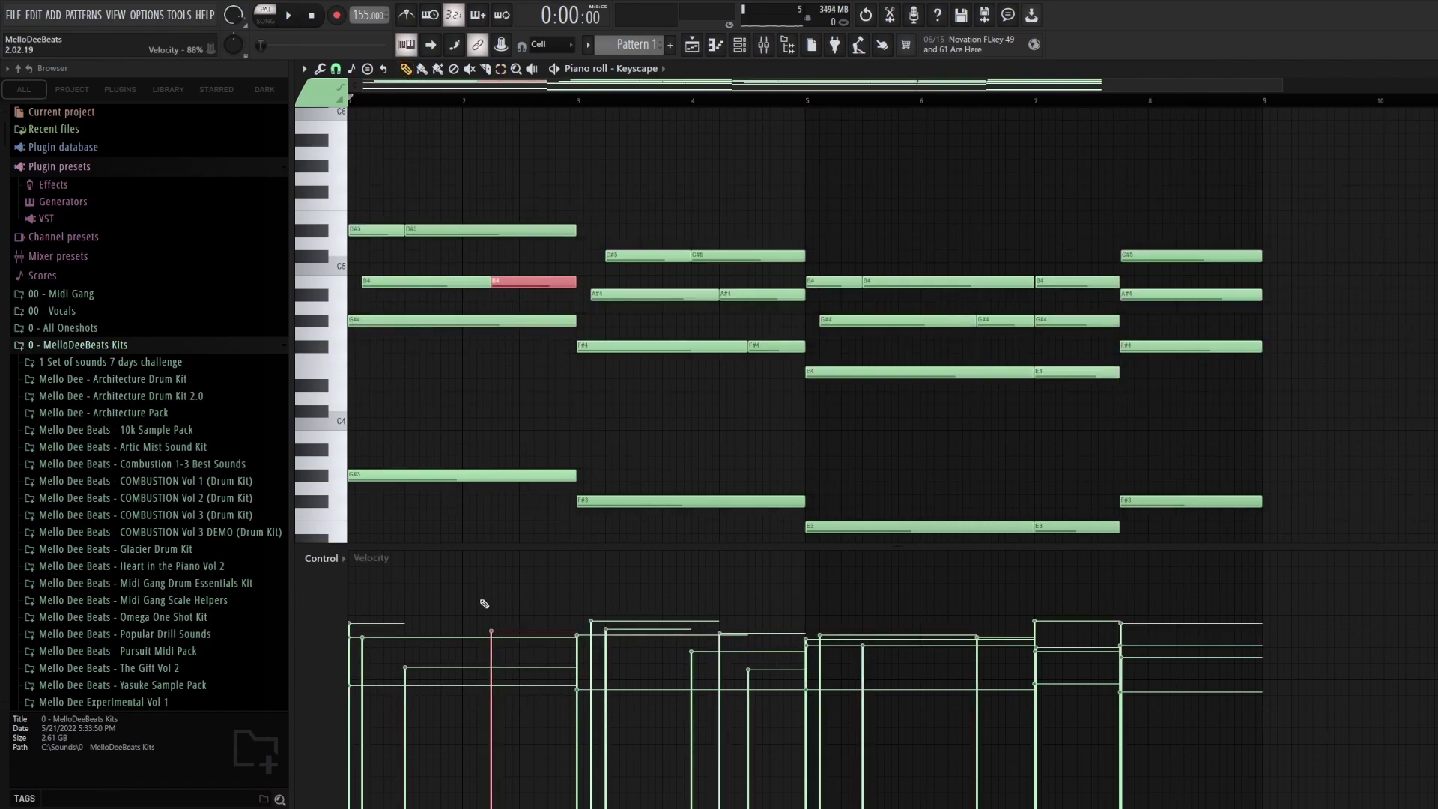
pyautogui.click(492, 695)
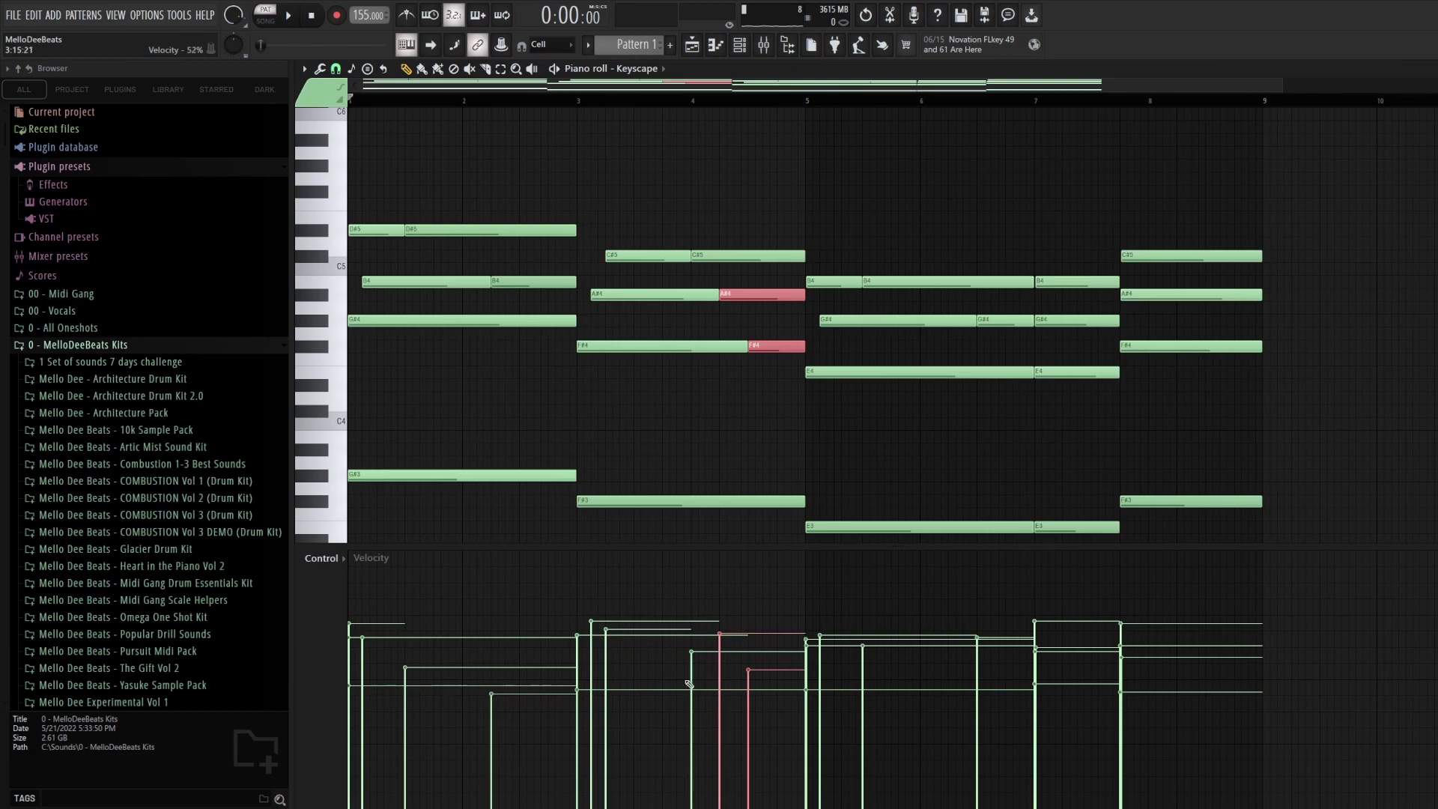
pyautogui.moveTo(722, 710); pyautogui.dragTo(750, 732)
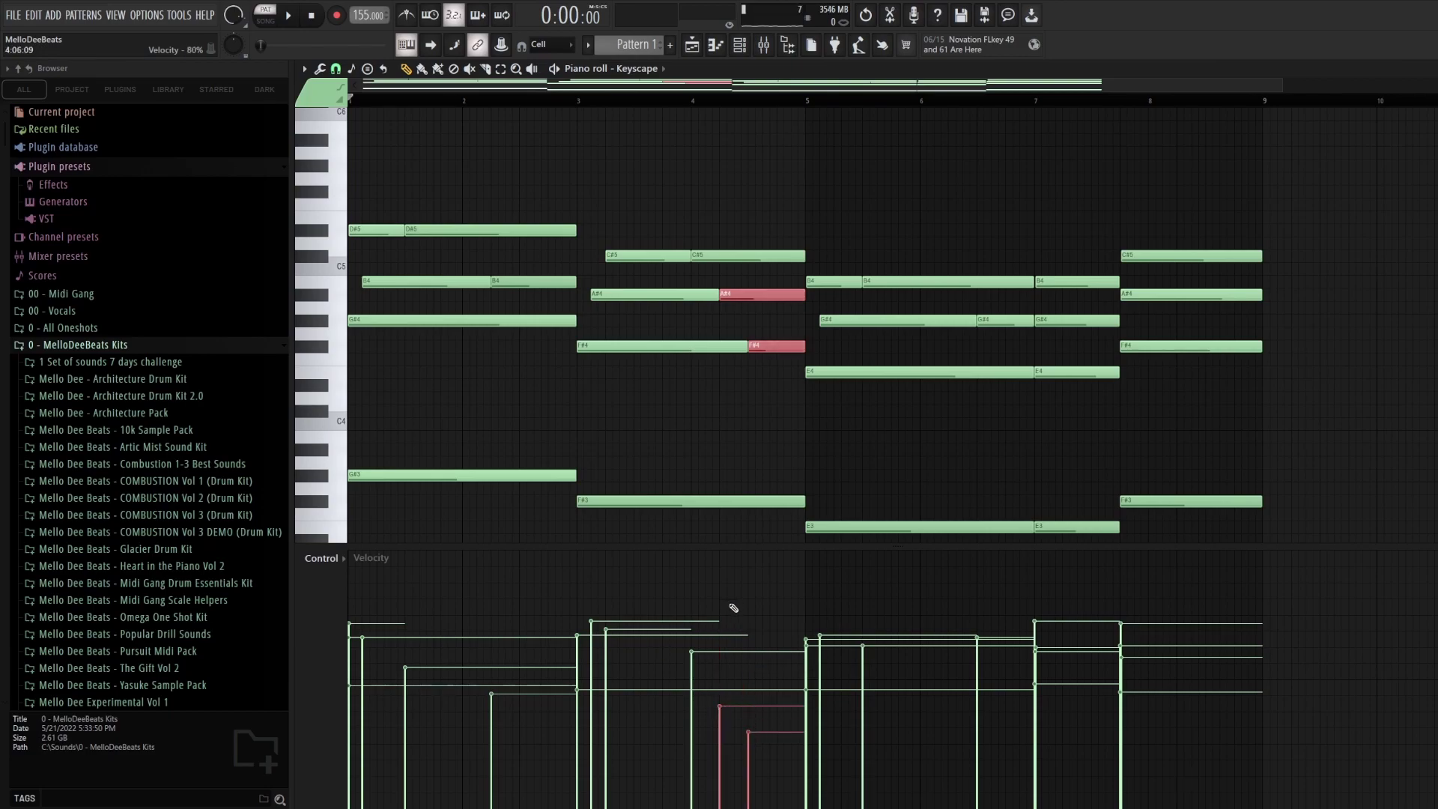
# Step: Audition the progression and lower the velocity of the third chord's repeated G#4
pyautogui.press('space')
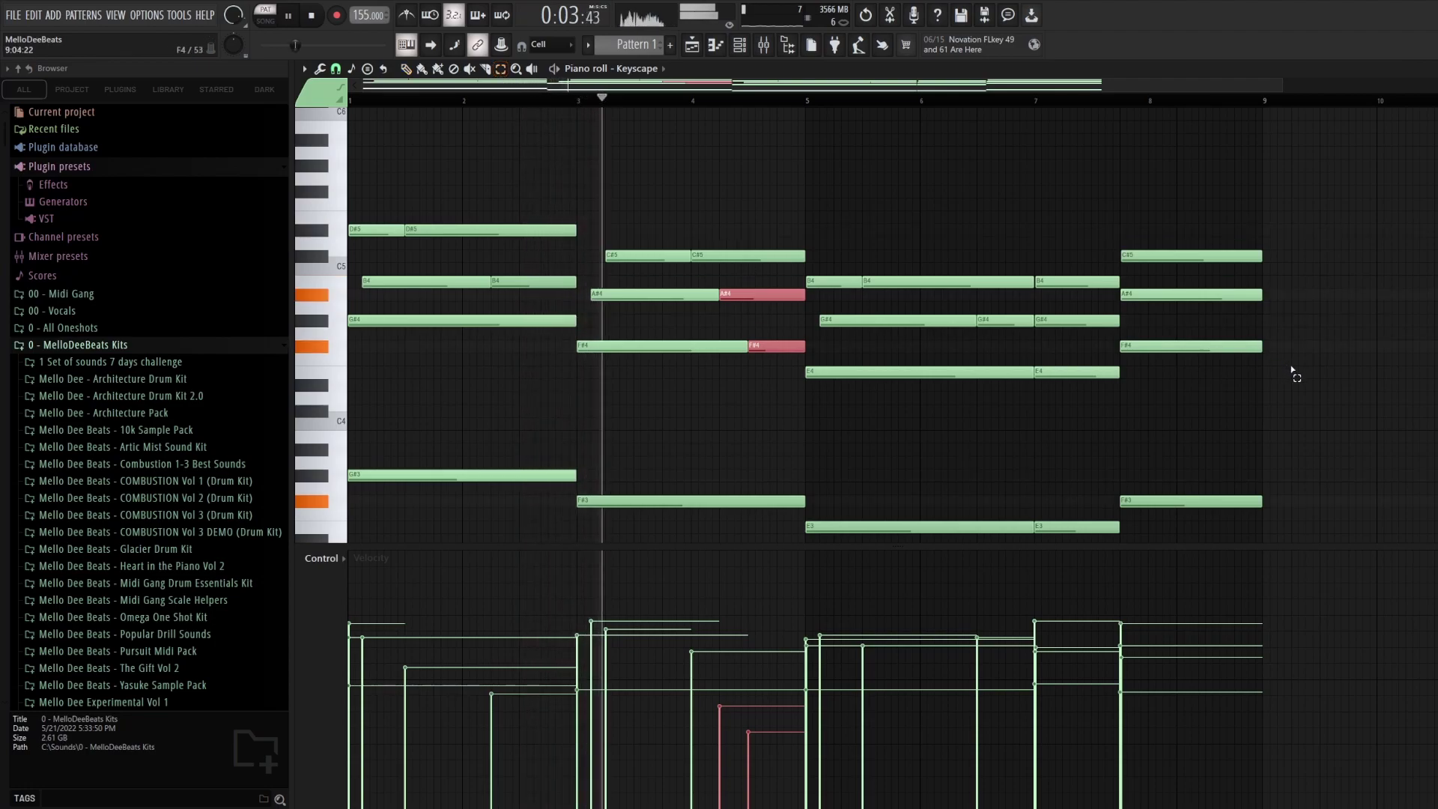
pyautogui.click(1007, 320)
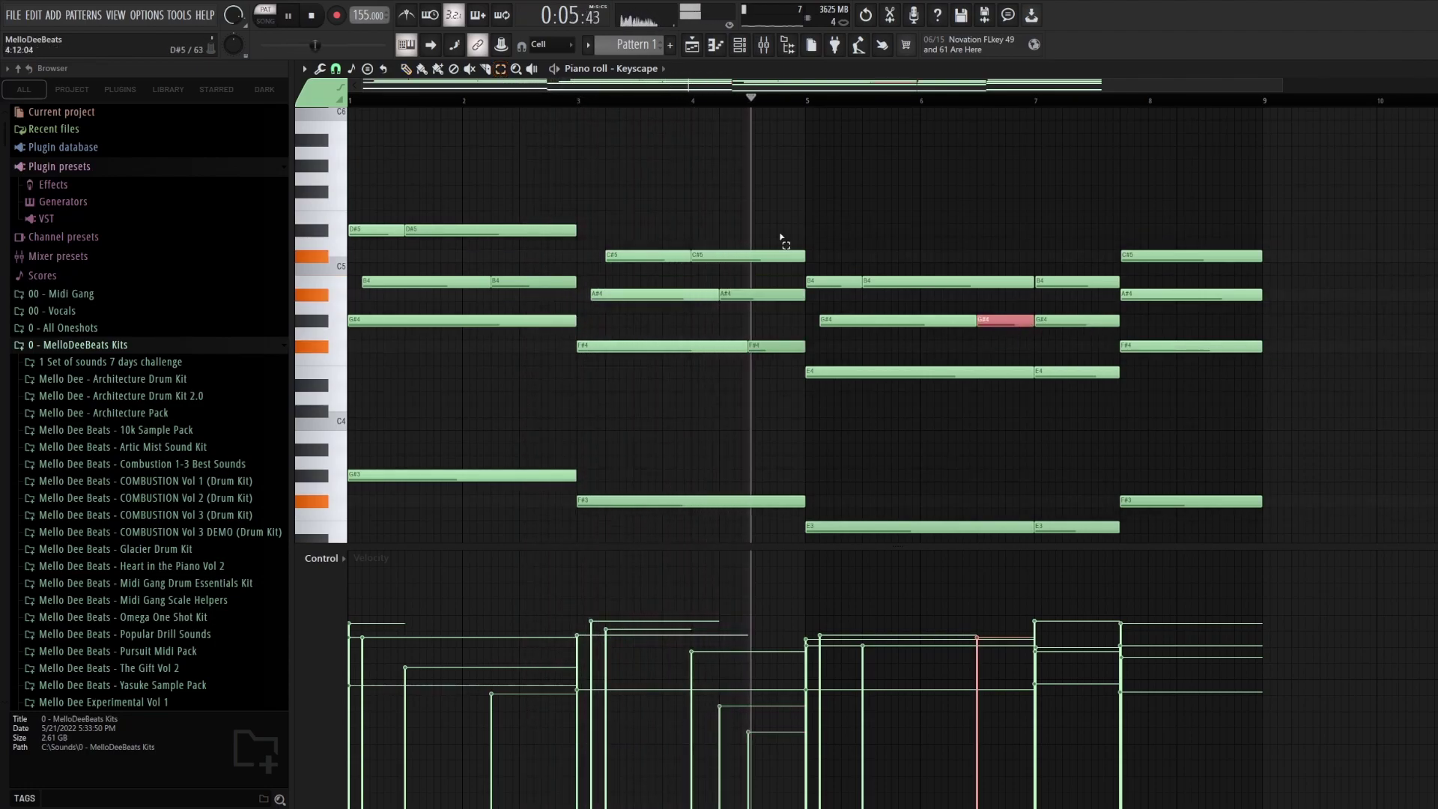
pyautogui.click(320, 68)
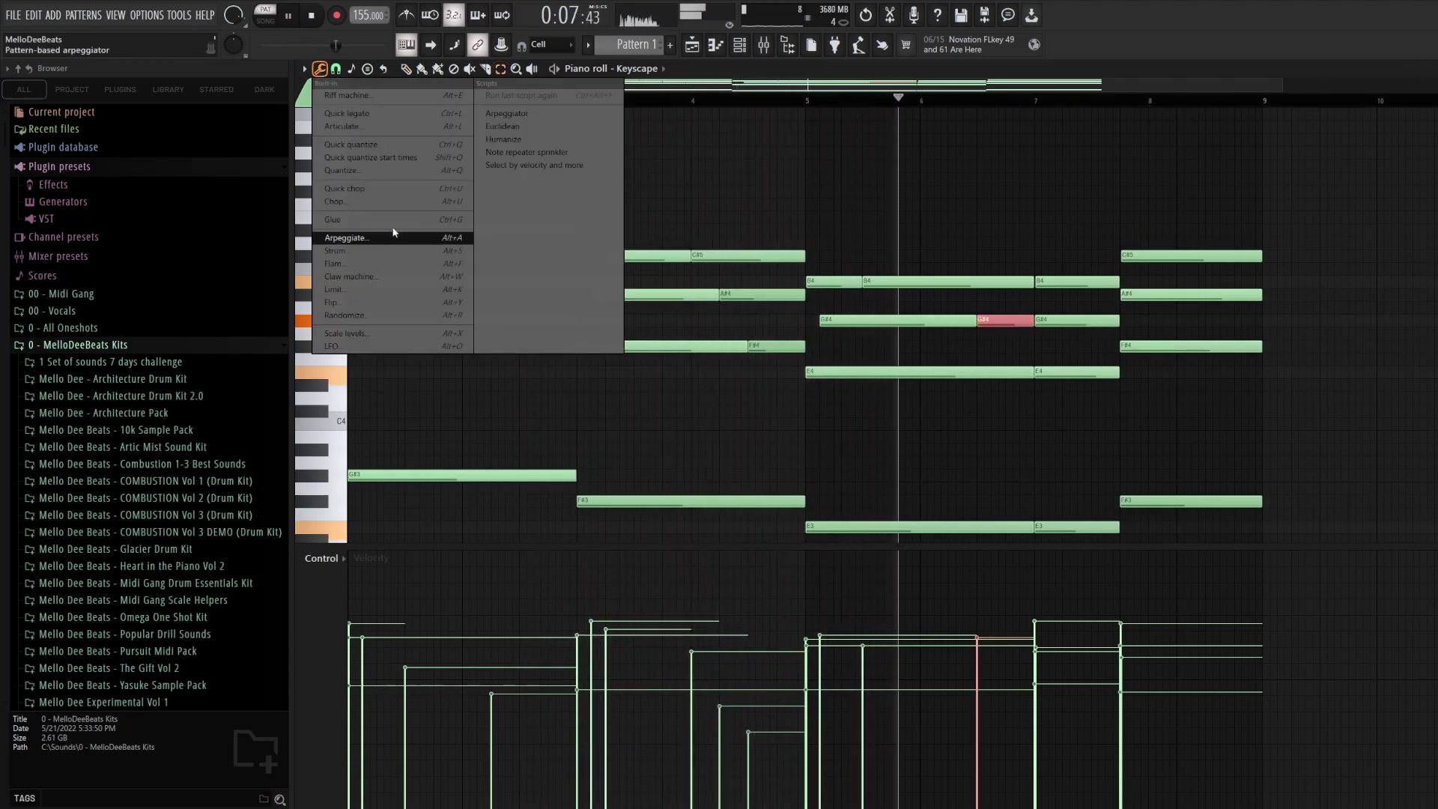
pyautogui.click(629, 93)
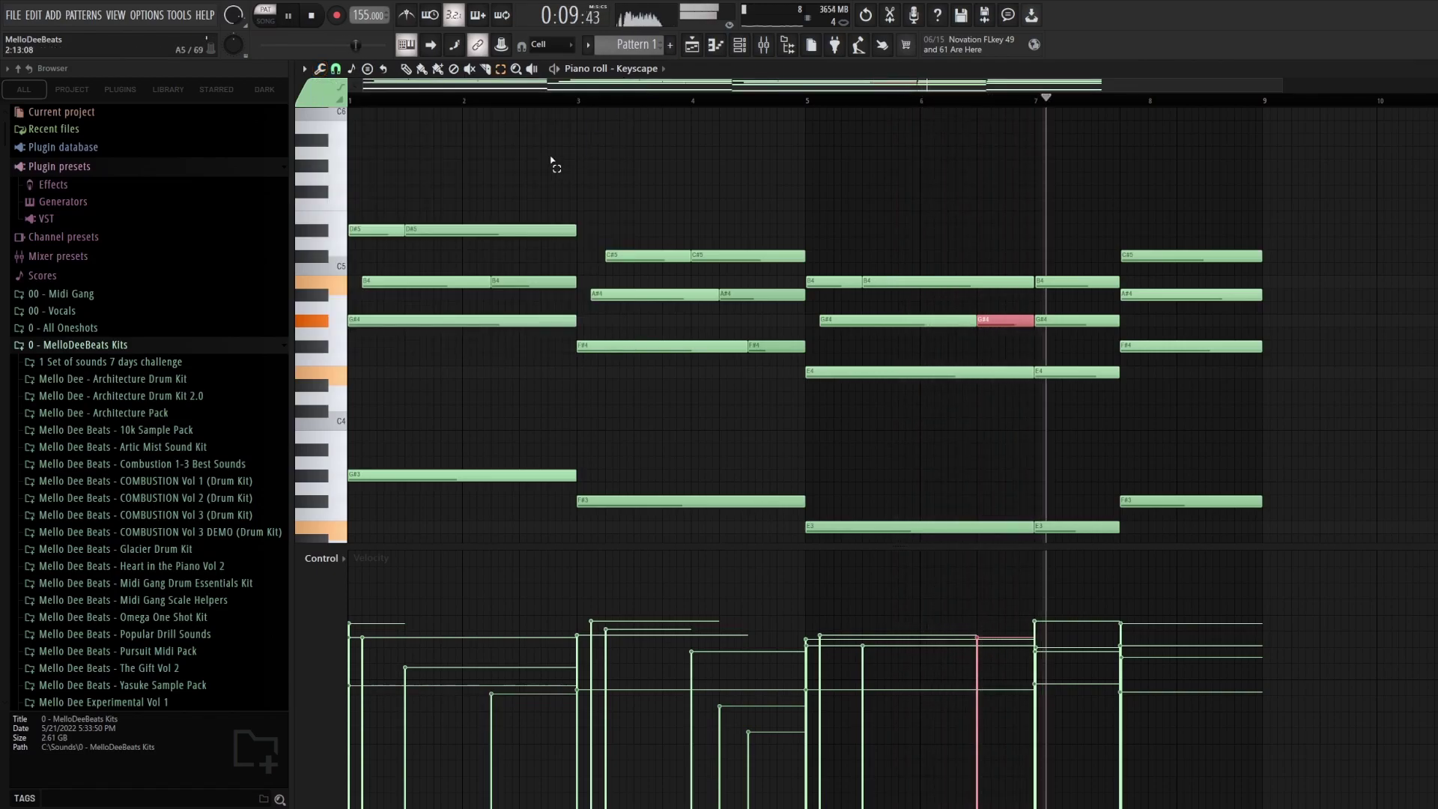
pyautogui.press('p')
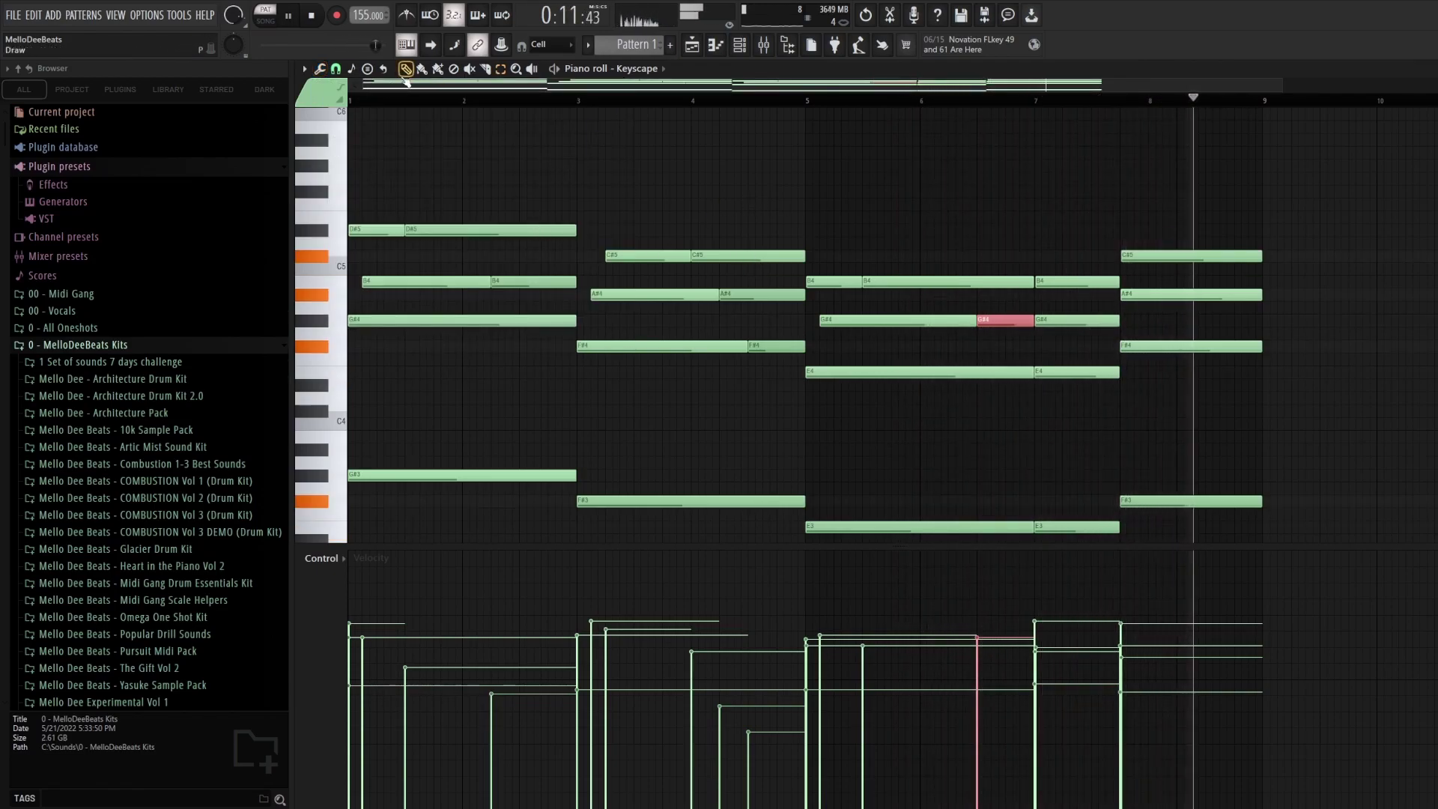
pyautogui.press('space')
# Step: Draw a melody of short F#6, G#6, F#6, E6, C#6 and D#6 notes from bar 2, lengthen D#6 across the second chord, and audition it
pyautogui.scroll(3, 393, 158)
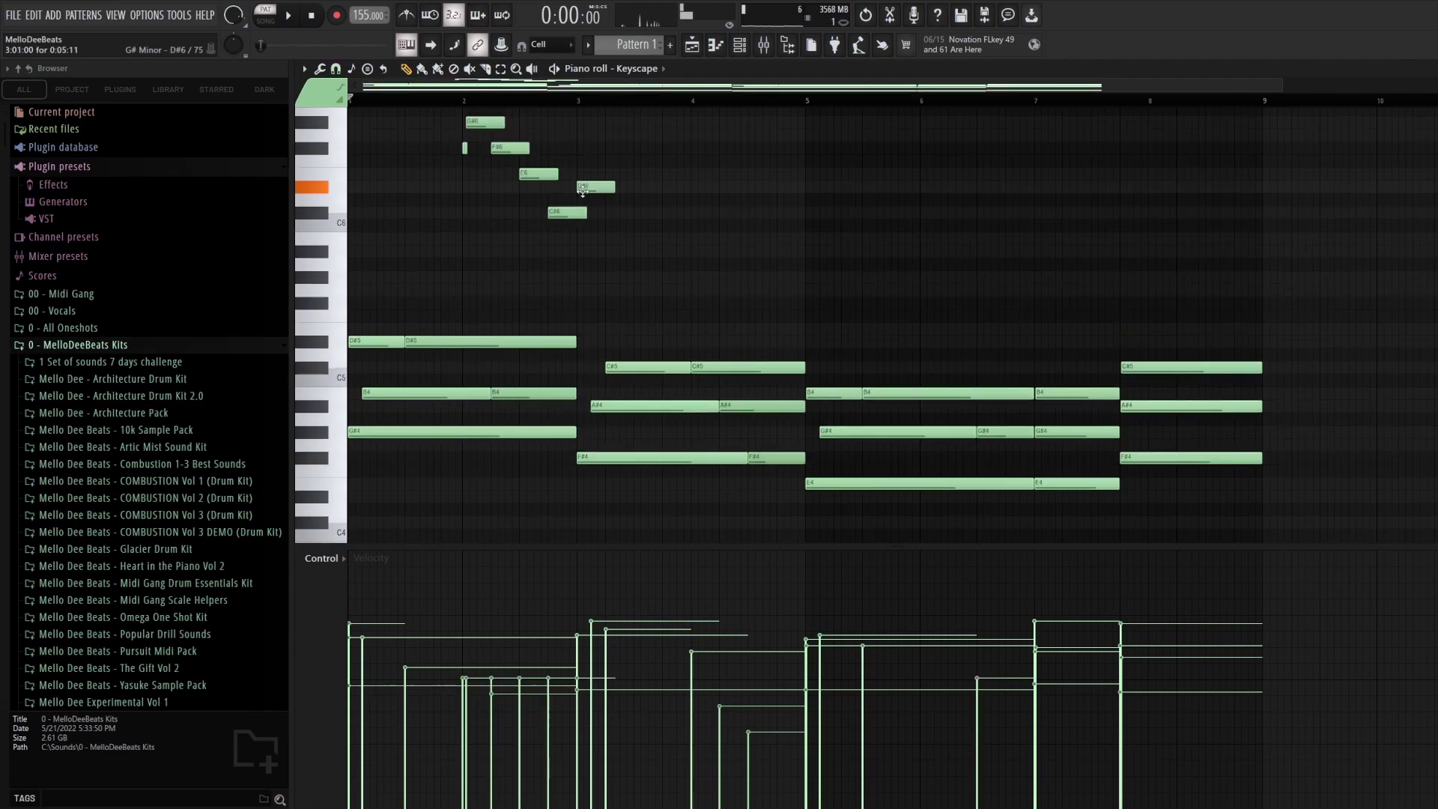
pyautogui.press('space')
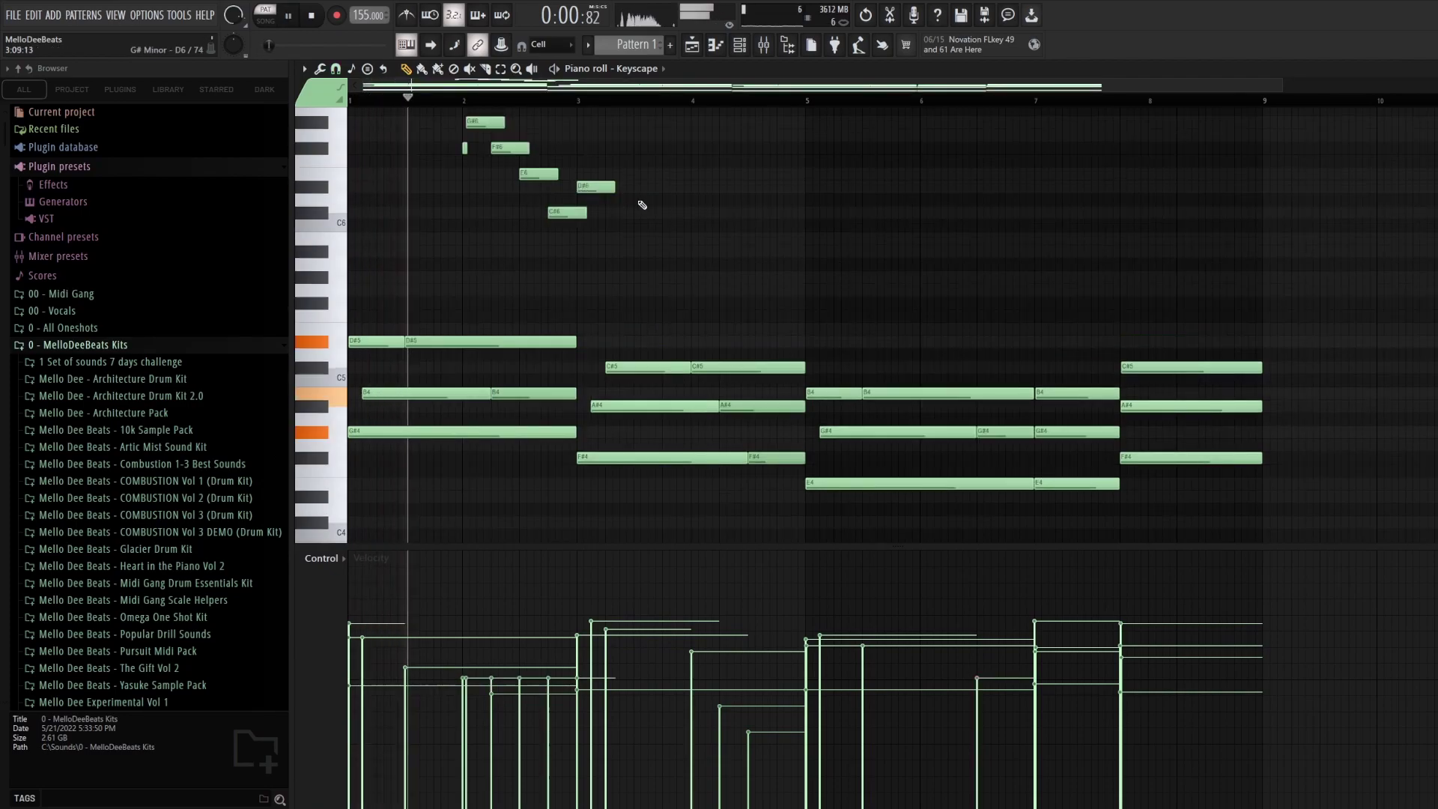
pyautogui.moveTo(614, 187); pyautogui.dragTo(800, 192)
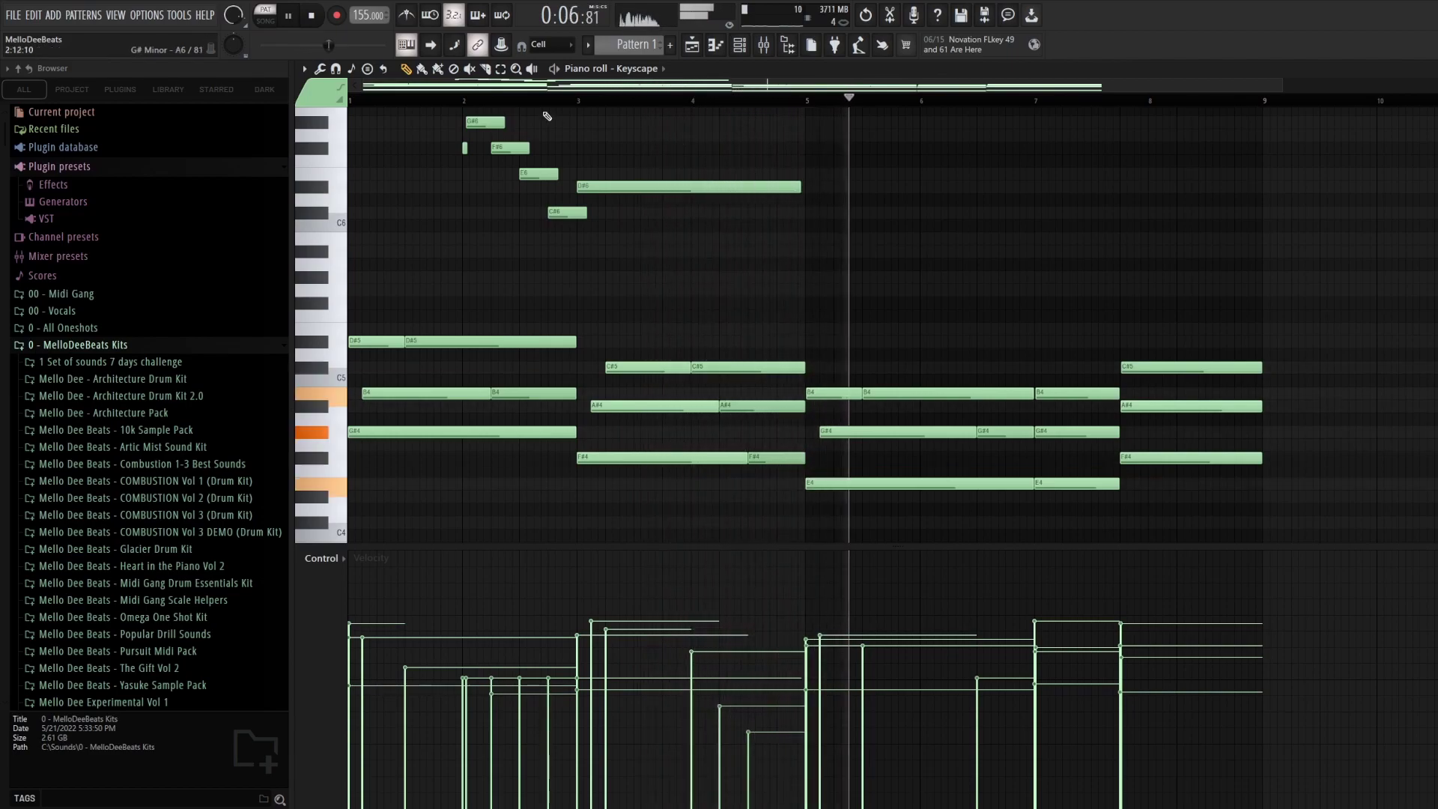
pyautogui.press('space')
# Step: Shorten all the melody notes together to remove their overlaps, and extend the final D#6 to the start of bar 5
pyautogui.moveTo(636, 273); pyautogui.dragTo(431, 106)
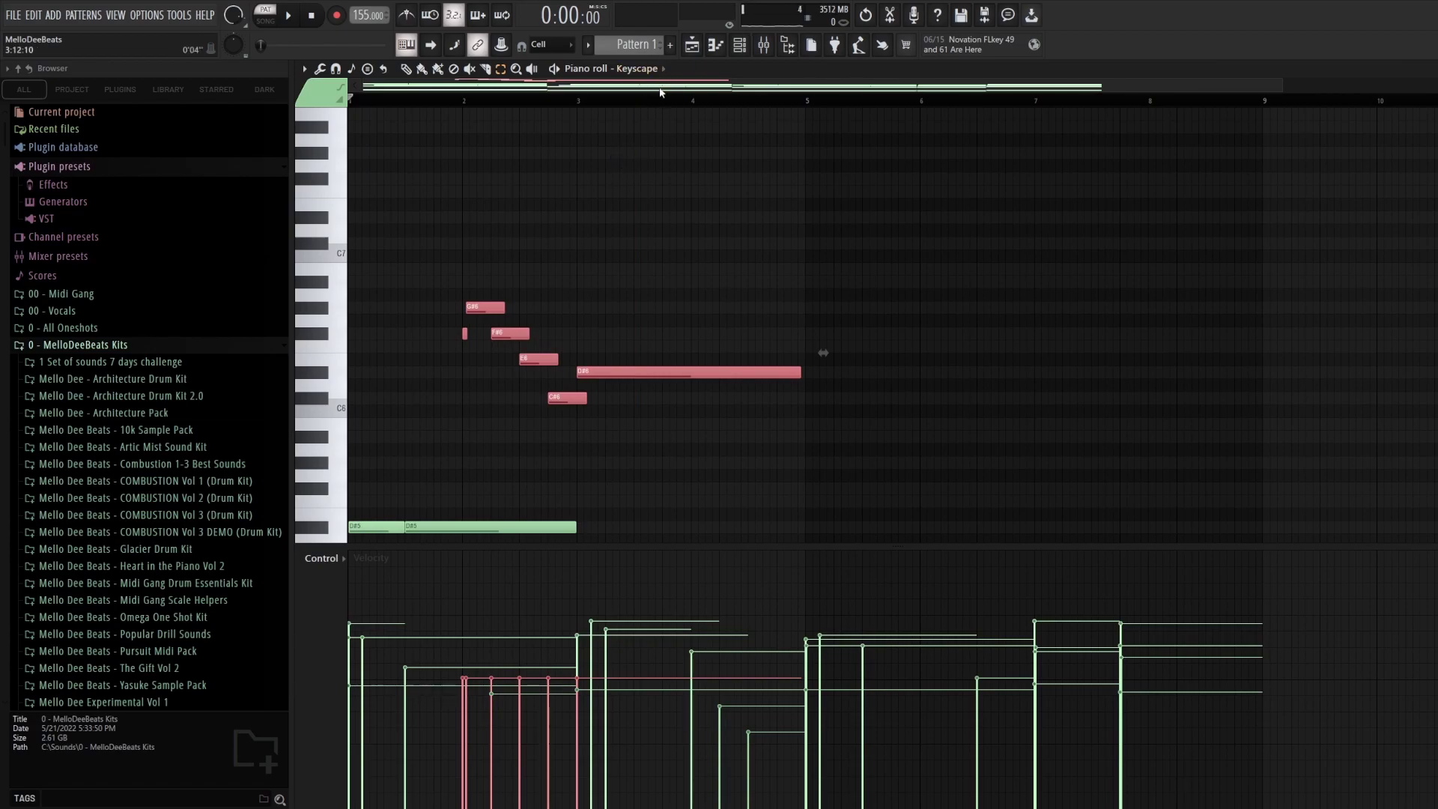
pyautogui.moveTo(823, 353); pyautogui.dragTo(613, 353)
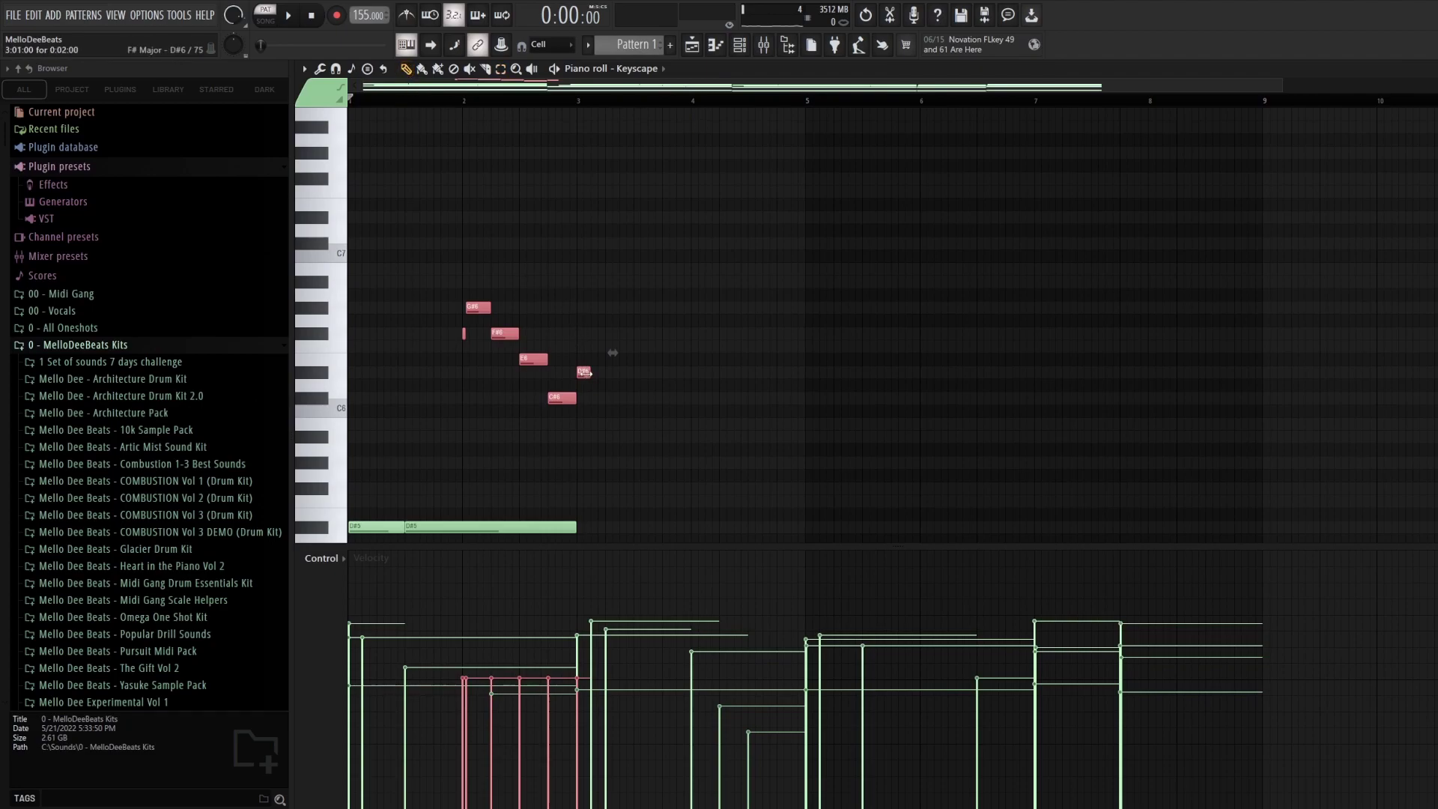
pyautogui.moveTo(587, 372); pyautogui.dragTo(807, 423)
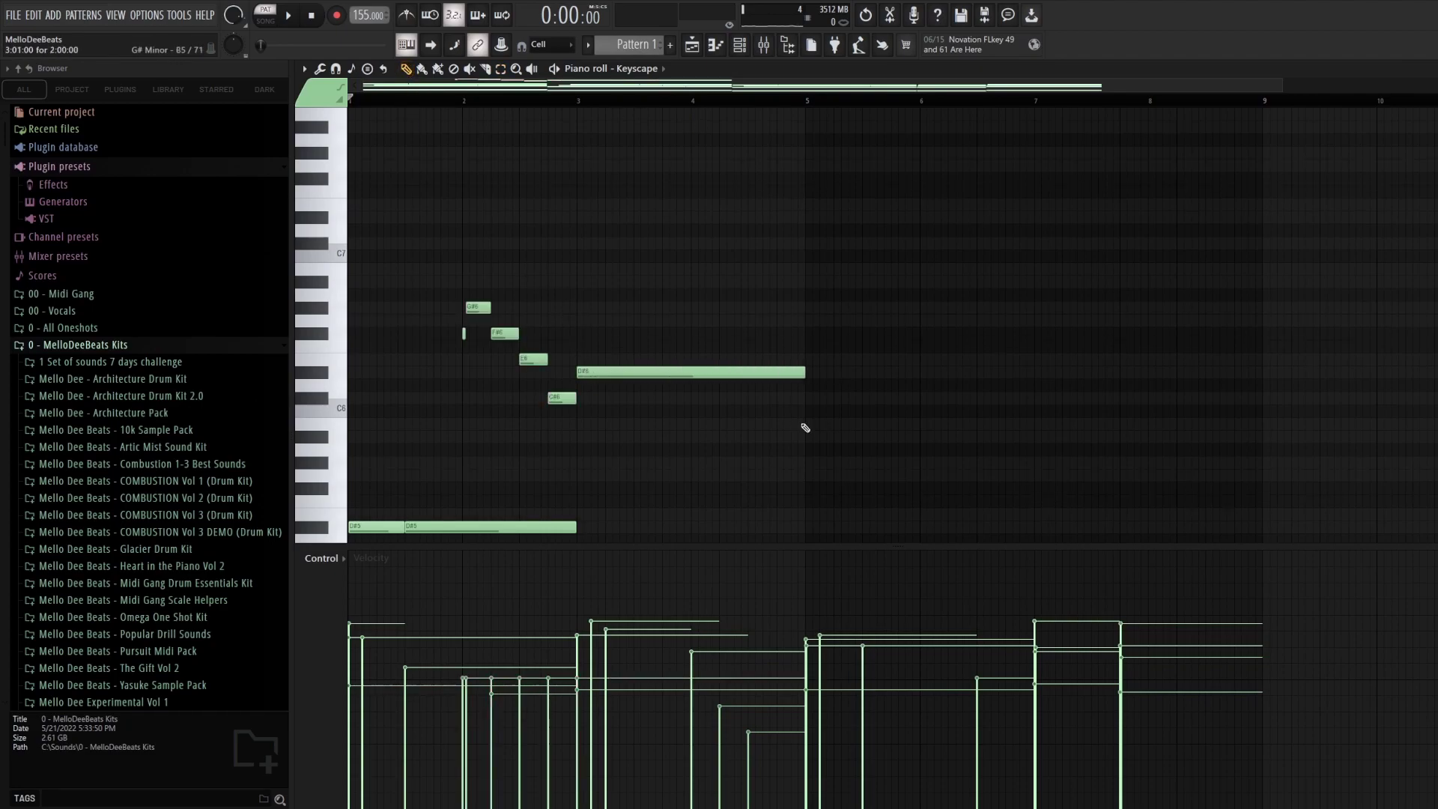
# Step: Duplicate the melody phrase, shift the copy to start at bar 6, and audition it with the chords
pyautogui.moveTo(430, 285); pyautogui.dragTo(713, 397)
pyautogui.hotkey('ctrl', 'b')
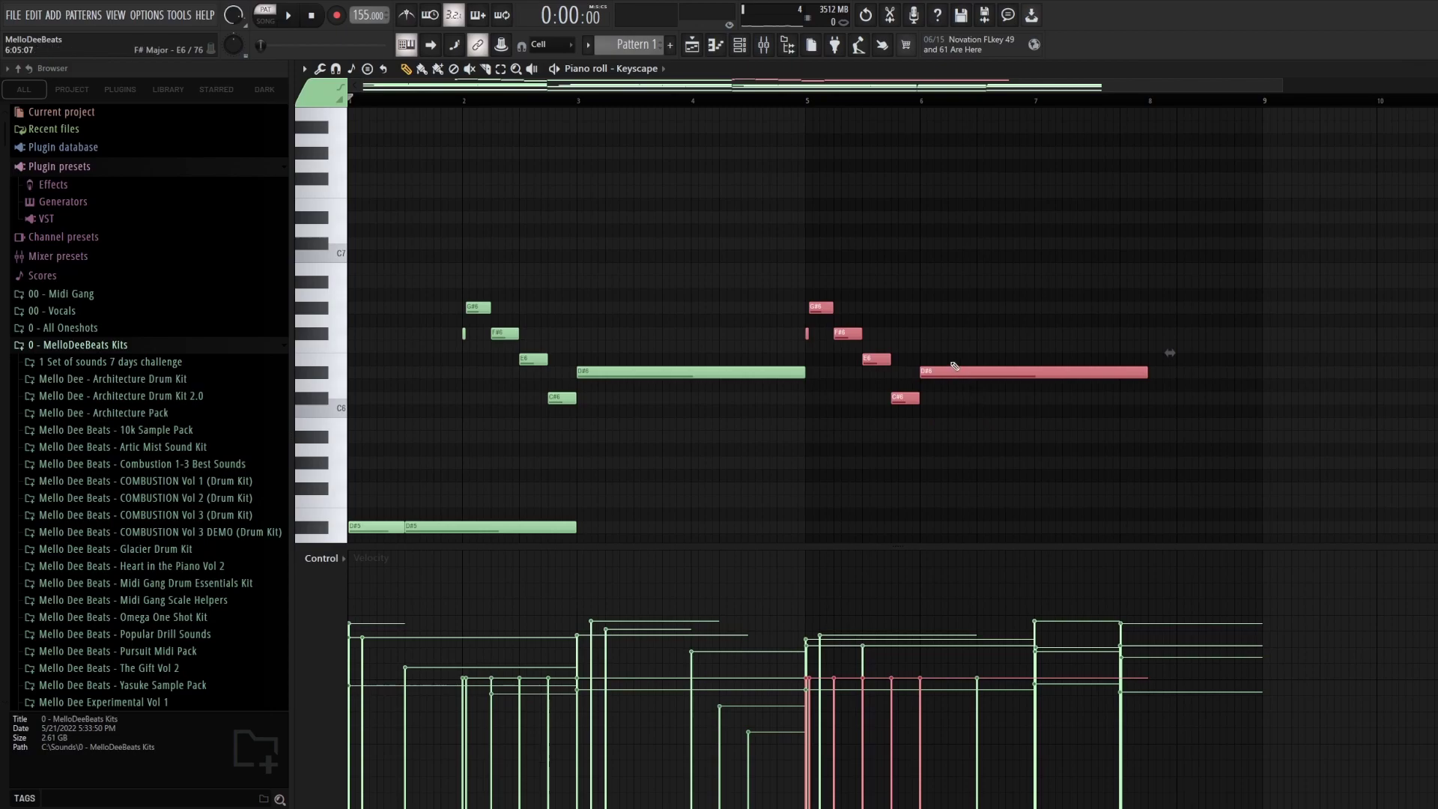
pyautogui.moveTo(949, 369); pyautogui.dragTo(1063, 369)
pyautogui.press('space')
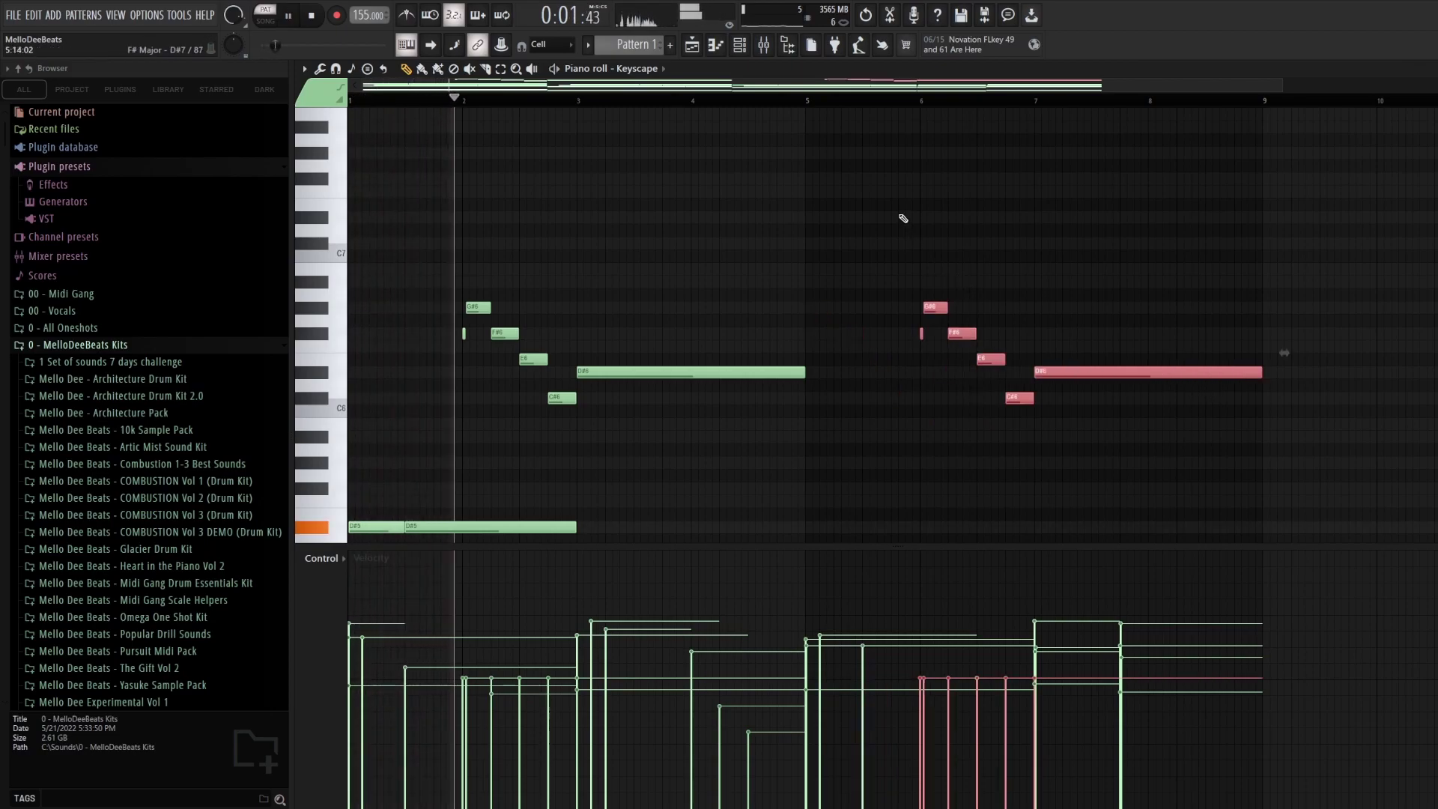
pyautogui.scroll(-3, 903, 218)
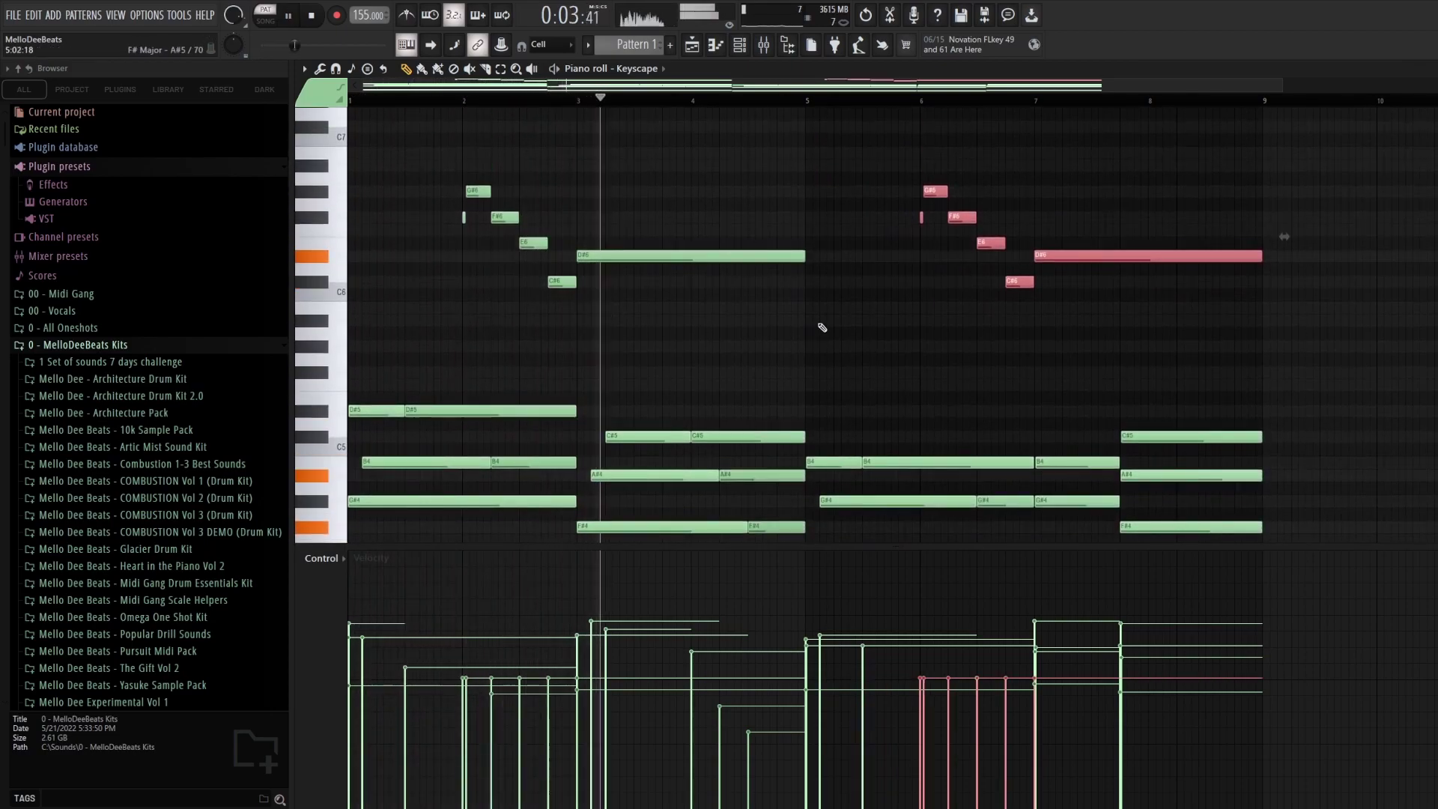
# Step: Lower the copied phrase's short-note velocities, add C#6 and A#5 at the end with higher velocities, and audition the melody
pyautogui.moveTo(918, 704); pyautogui.dragTo(1007, 698)
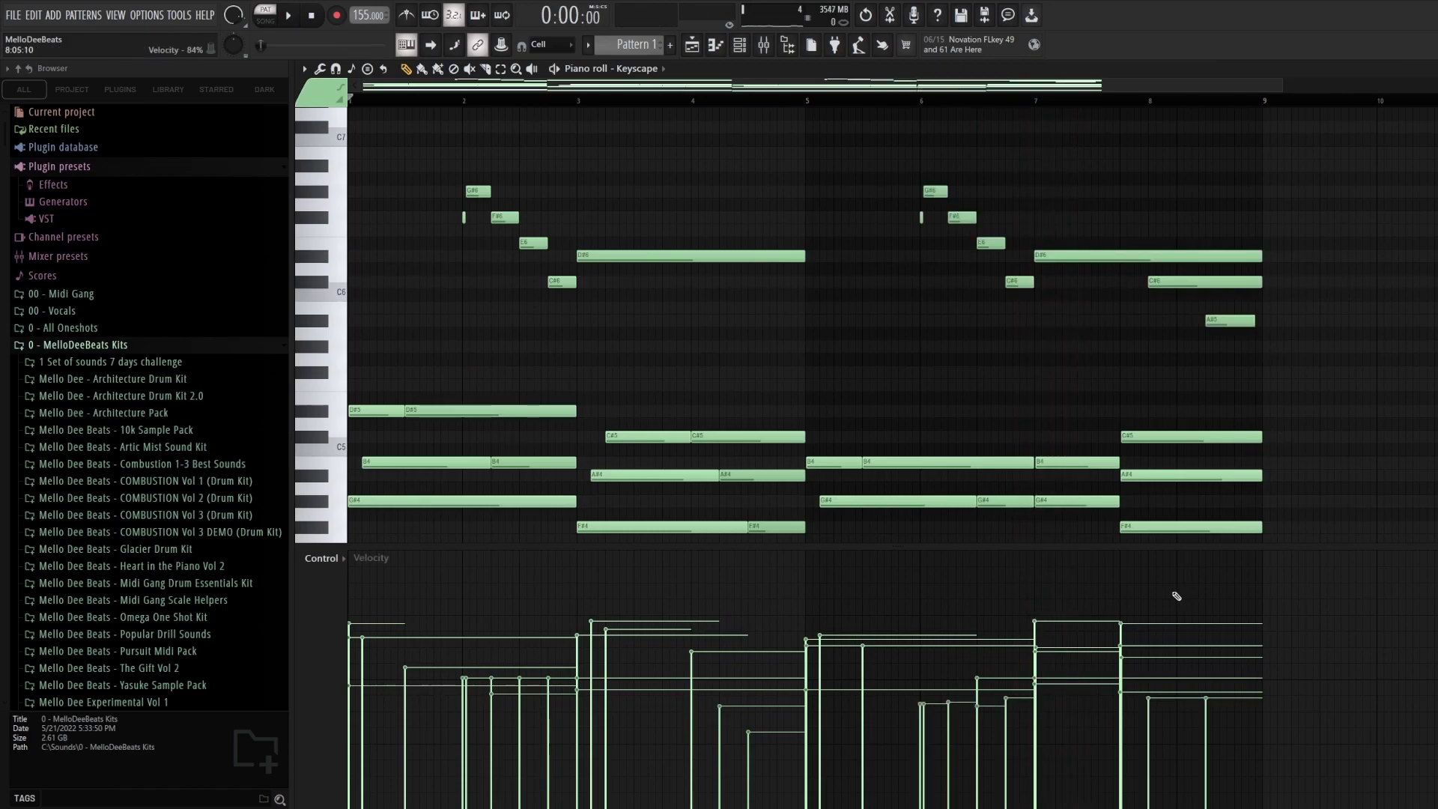
pyautogui.click(1157, 606)
pyautogui.click(1207, 616)
pyautogui.press('space')
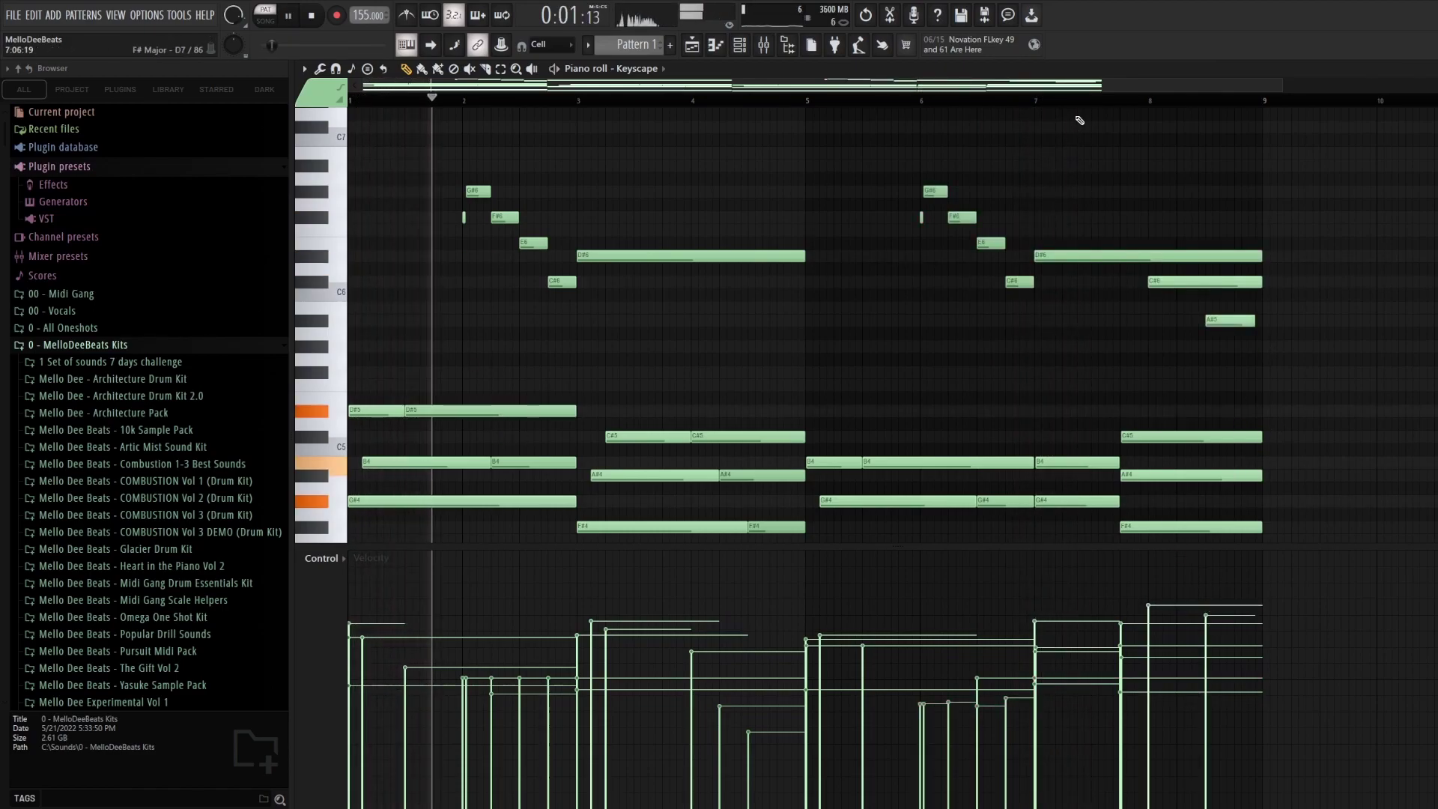
pyautogui.click(1088, 99)
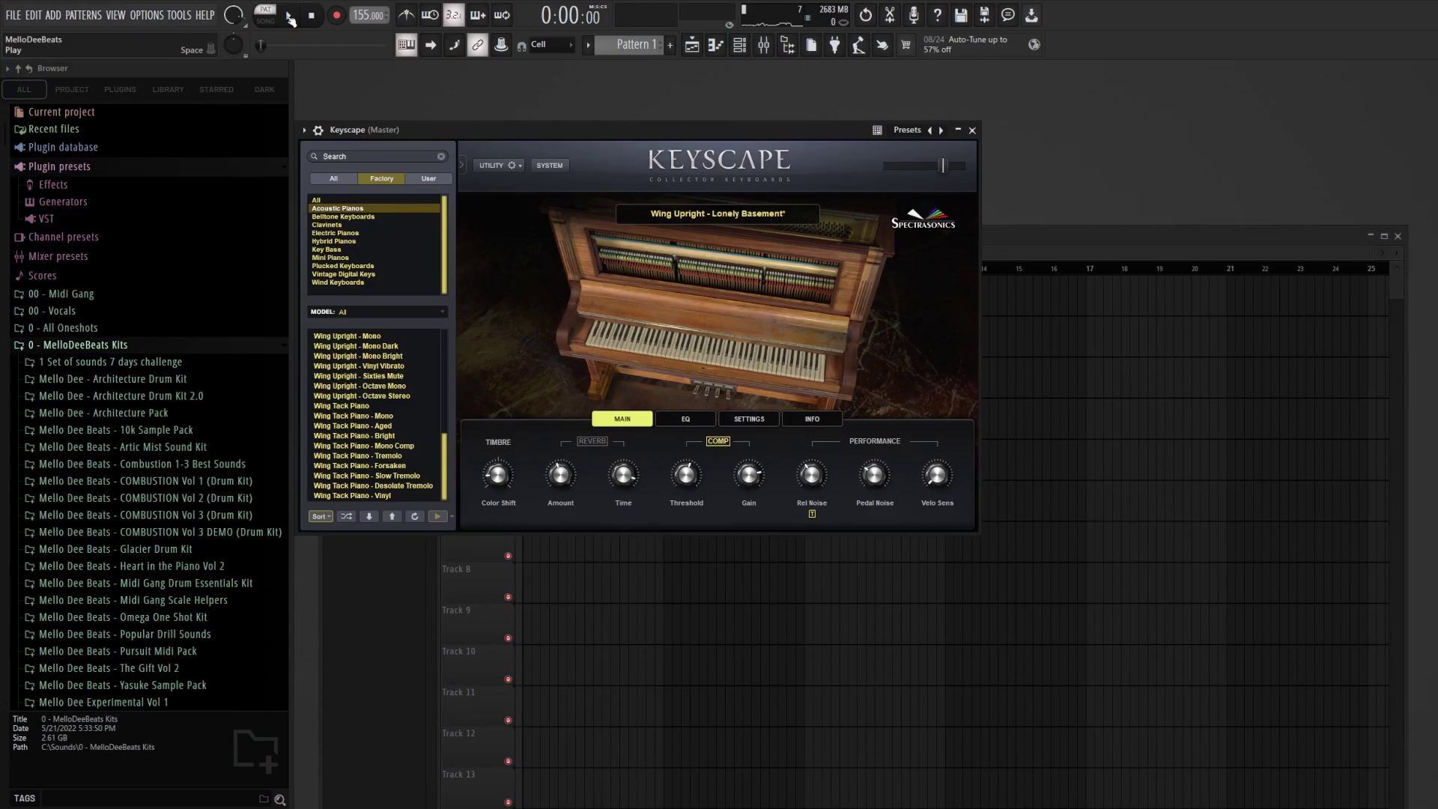
# Step: Audition the pattern with the Keyscape piano preset Wing Upright - Lonely Basement
pyautogui.click(290, 18)
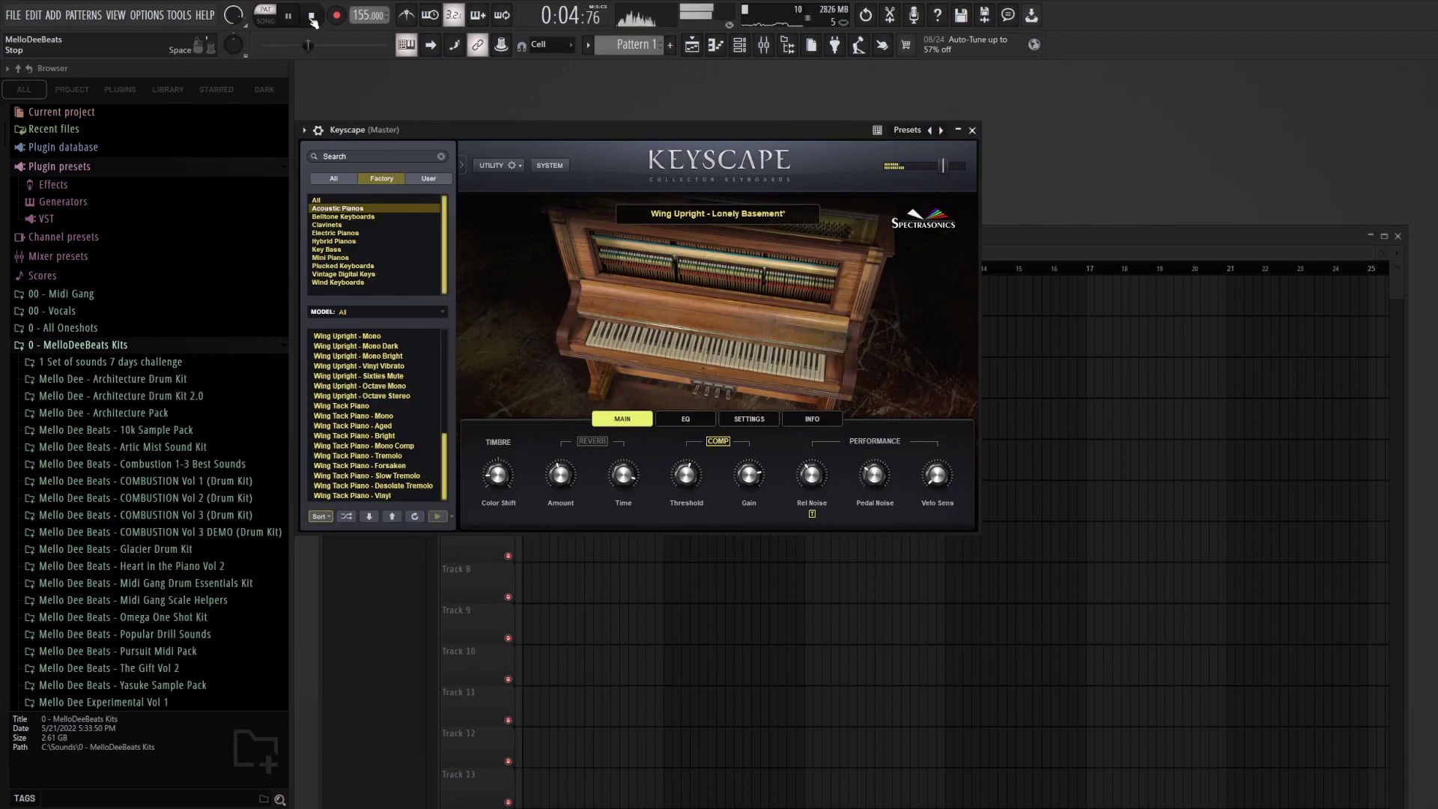
pyautogui.click(313, 20)
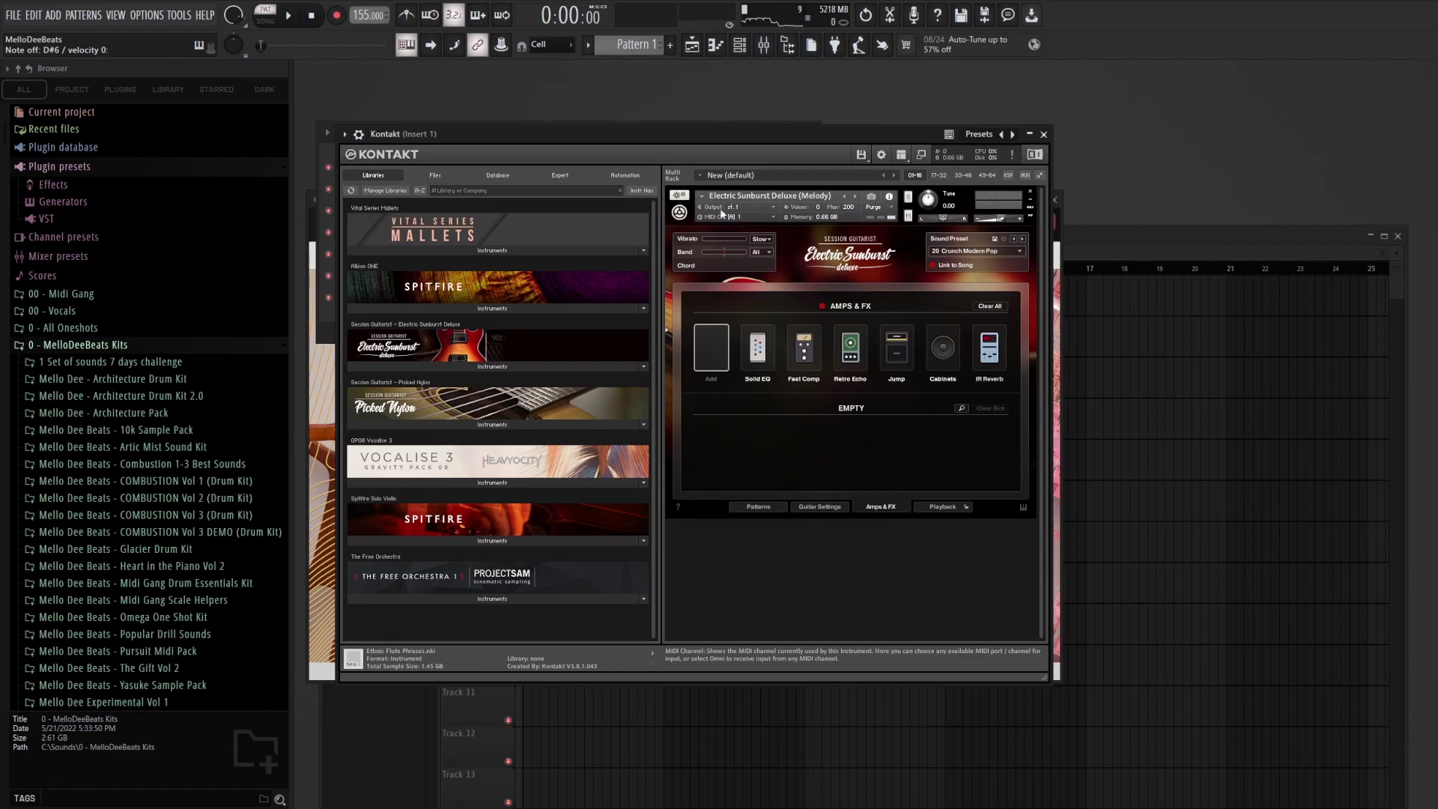
# Step: Audition the Kontakt Electric Sunburst Deluxe part with the Guitar Rig 6 preset Heavy Rocker
pyautogui.press('F7')
pyautogui.press('space')
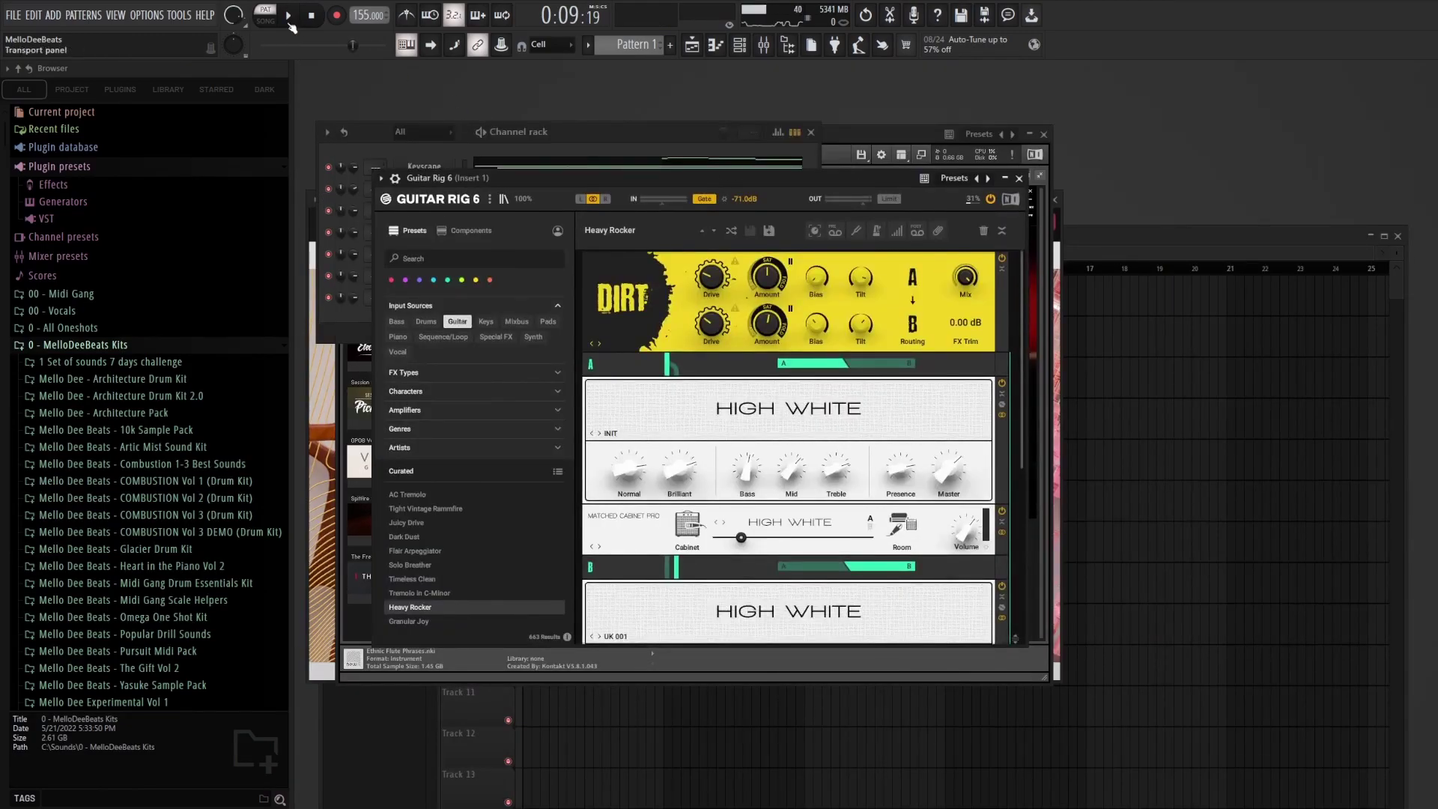
pyautogui.click(288, 17)
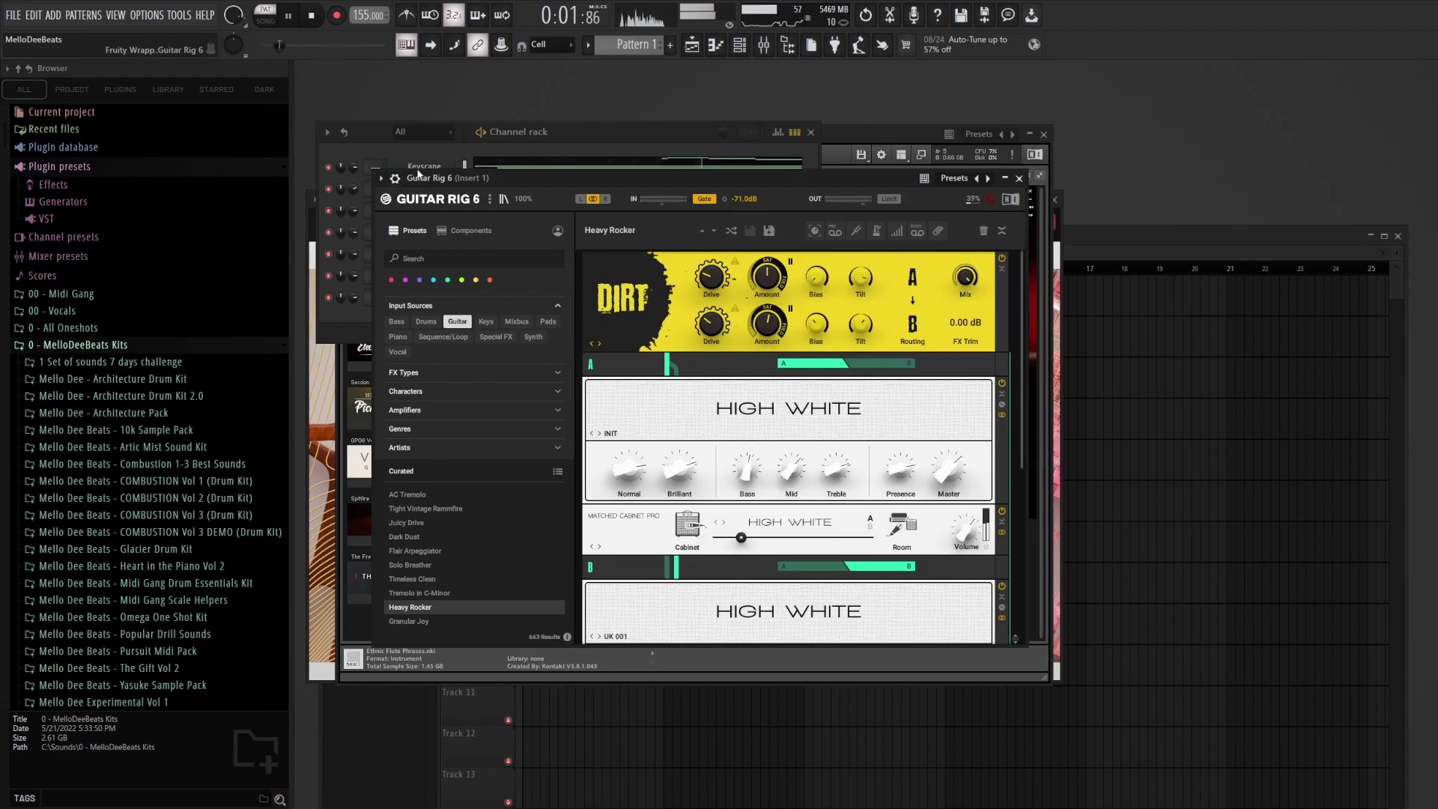
pyautogui.click(312, 16)
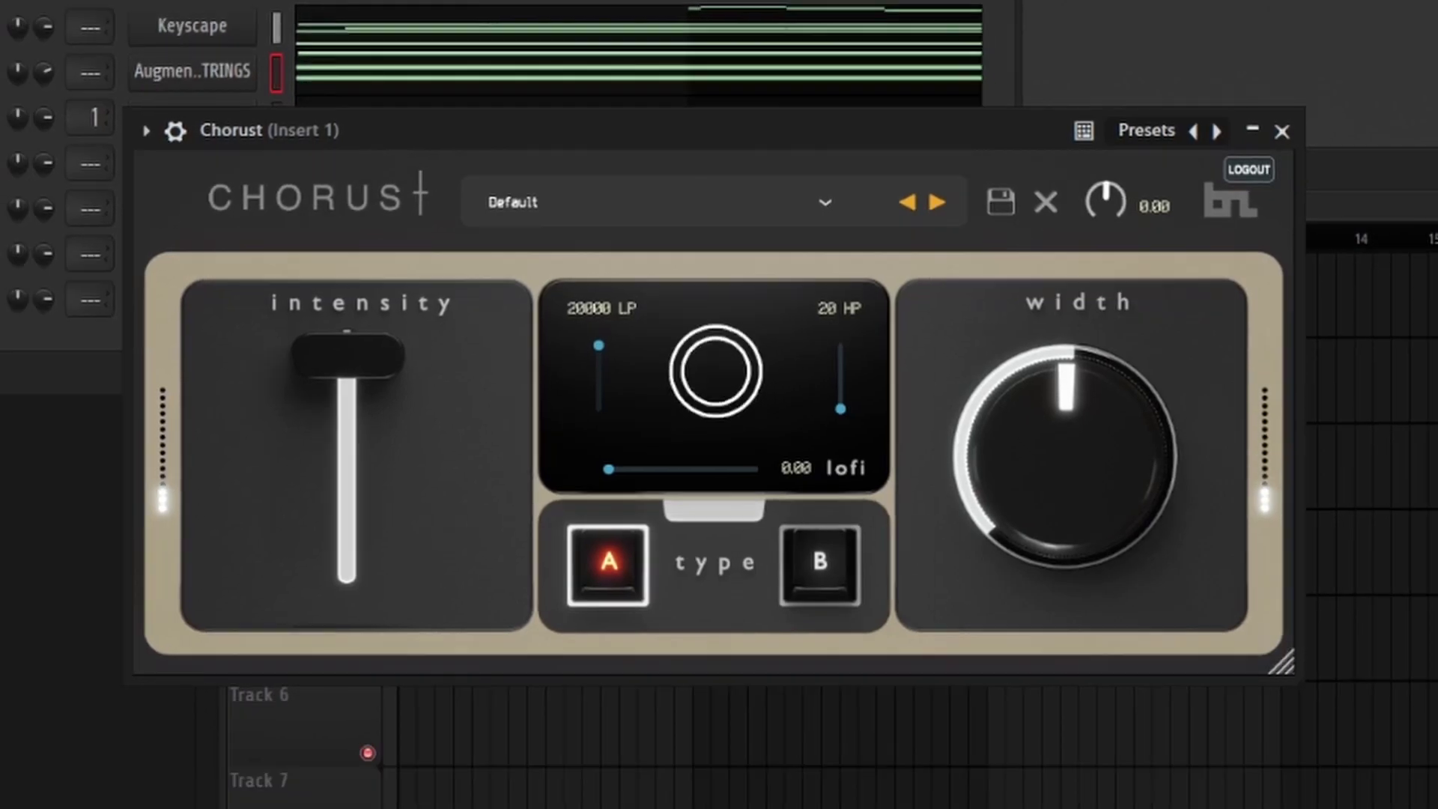
# Step: Open the Kontakt guitar's notes and extend the last note's start back to the beginning of bar 8
pyautogui.click(348, 54)
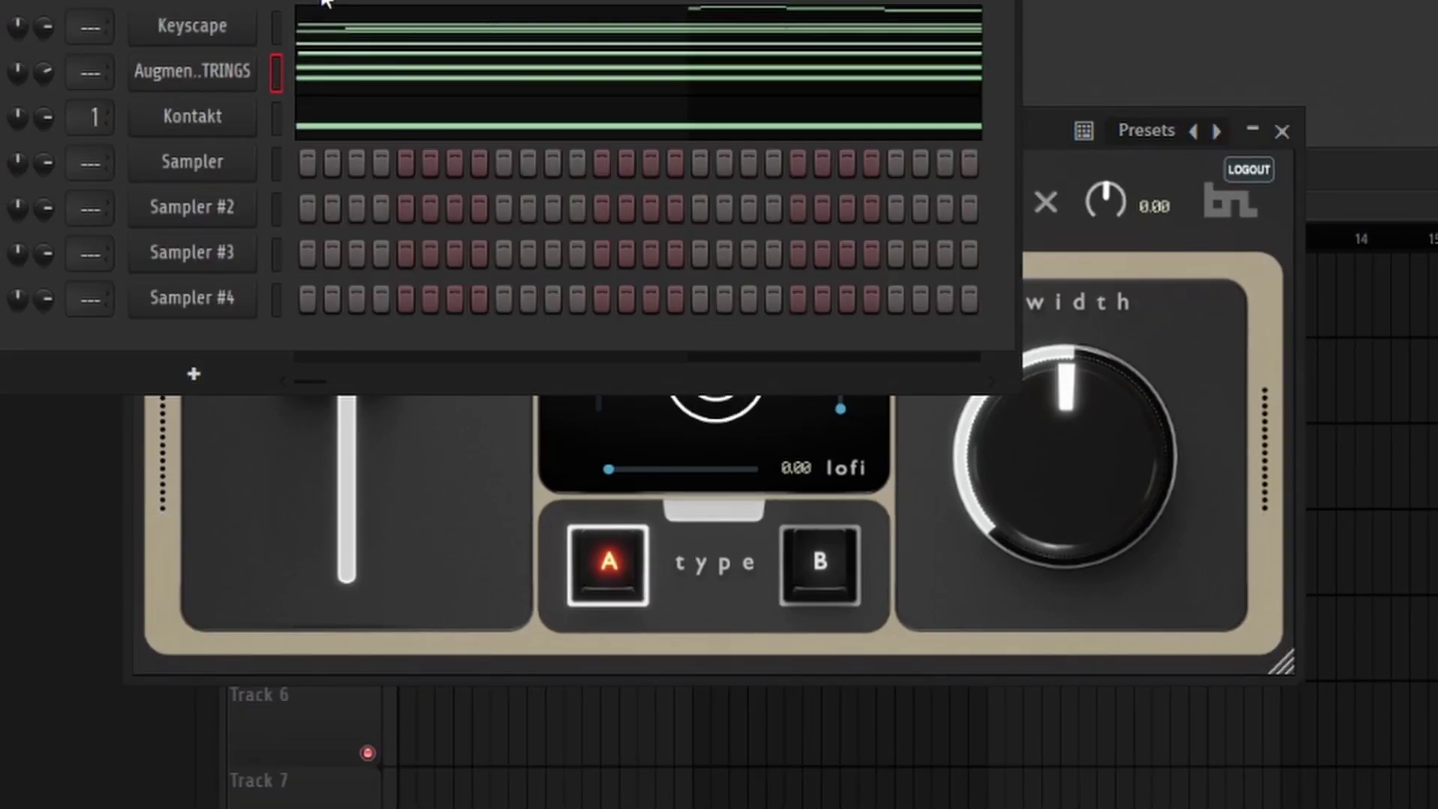
pyautogui.click(360, 129)
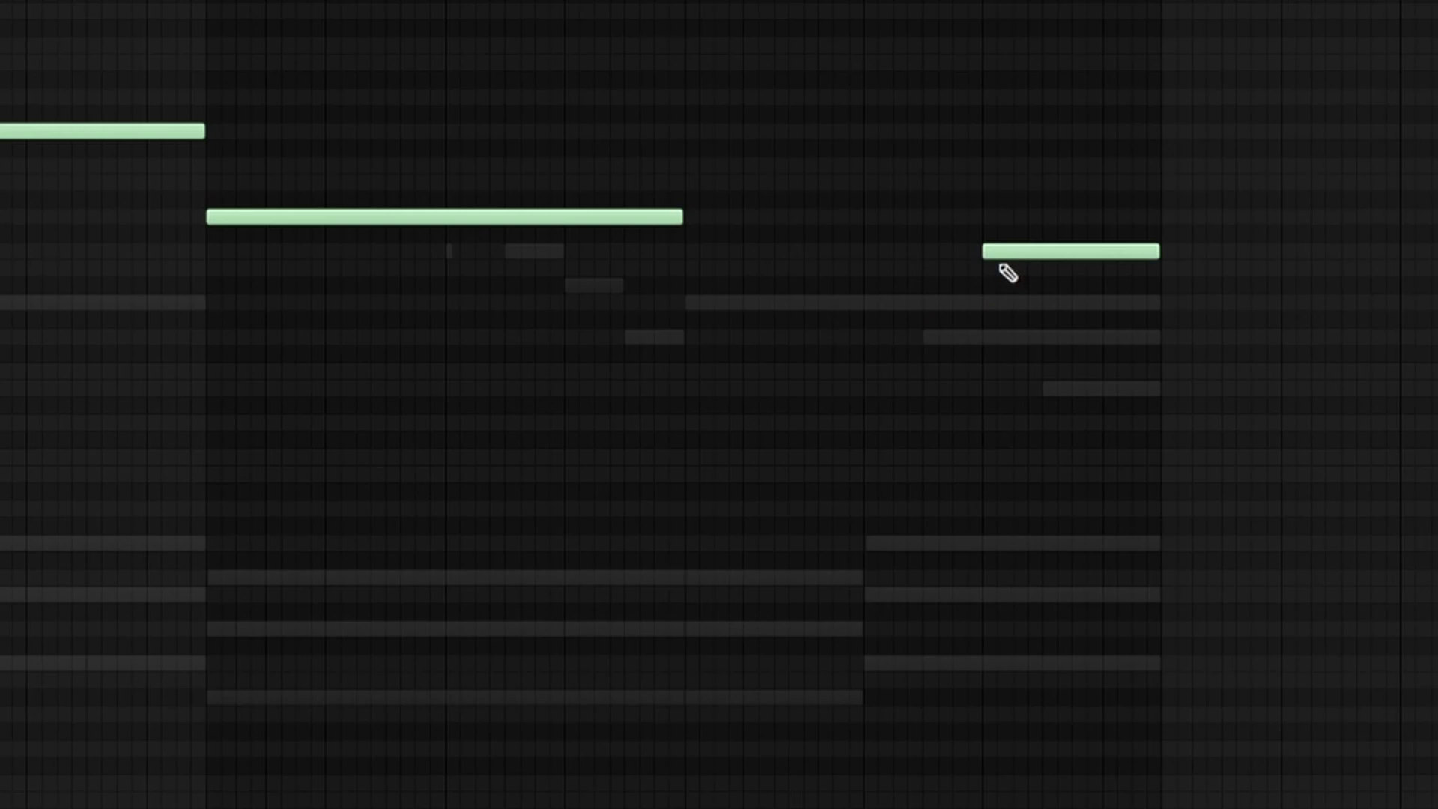
pyautogui.moveTo(995, 253); pyautogui.dragTo(942, 255)
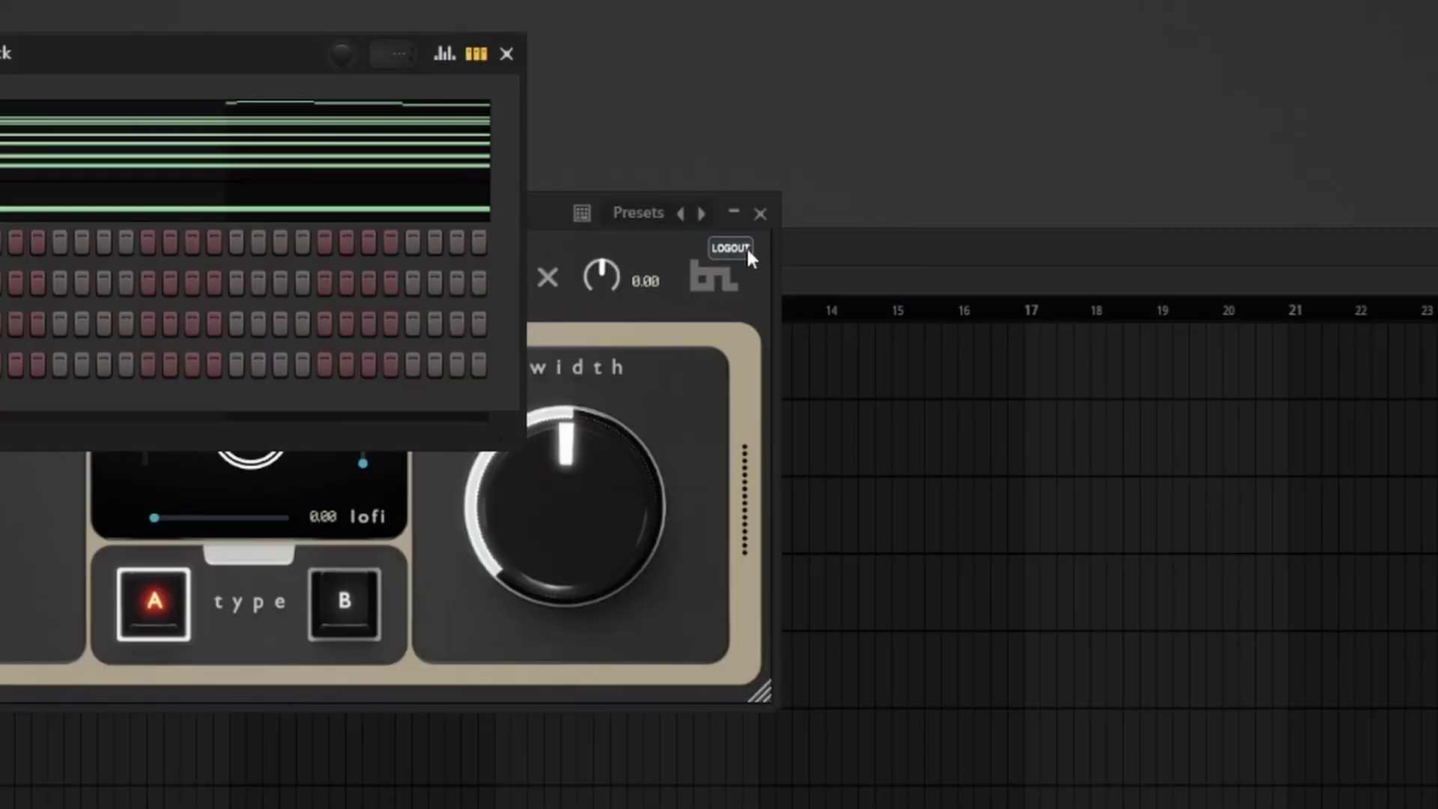
# Step: Close the Chorust effect and audition the pattern with ValhallaVintageVerb on the guitar
pyautogui.click(764, 219)
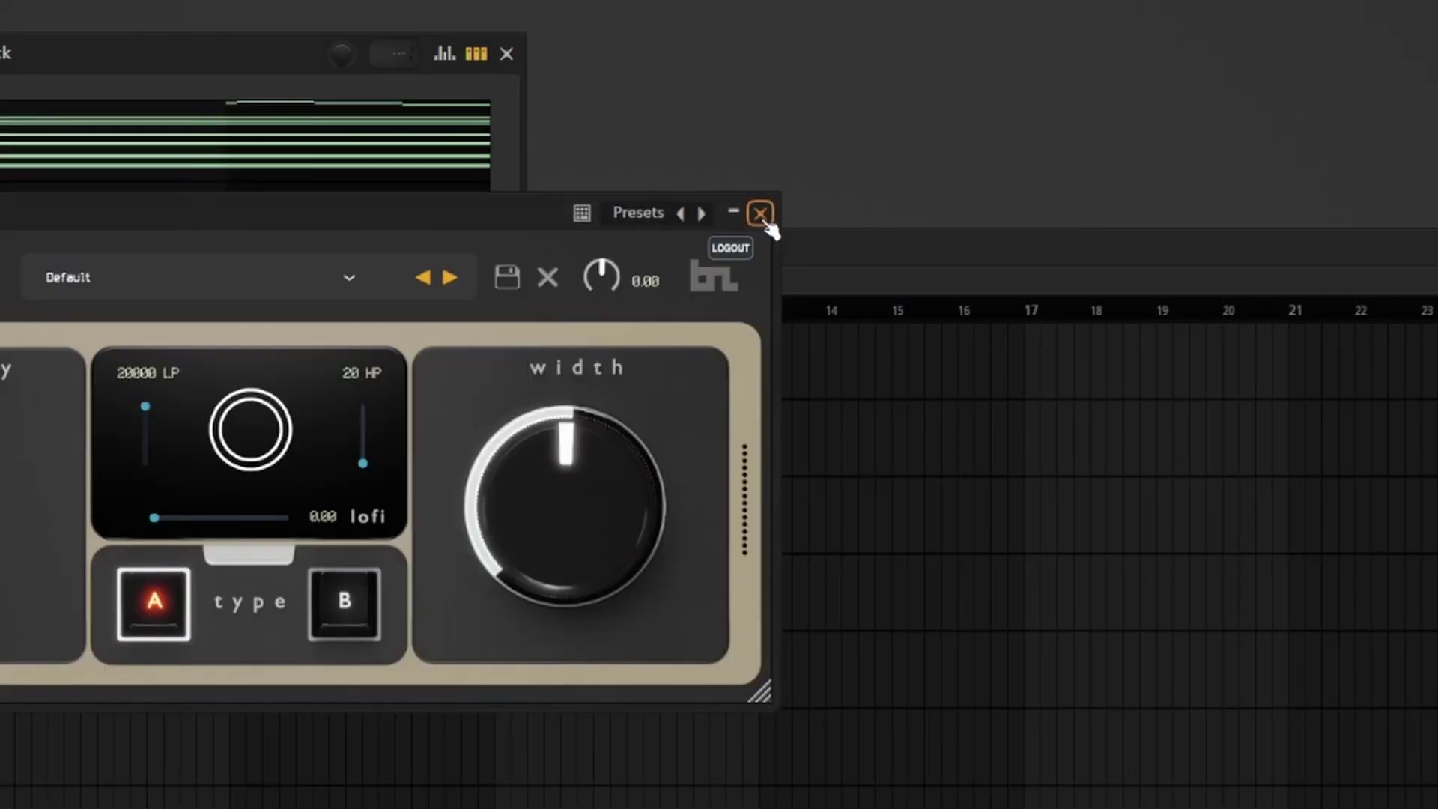
pyautogui.click(761, 215)
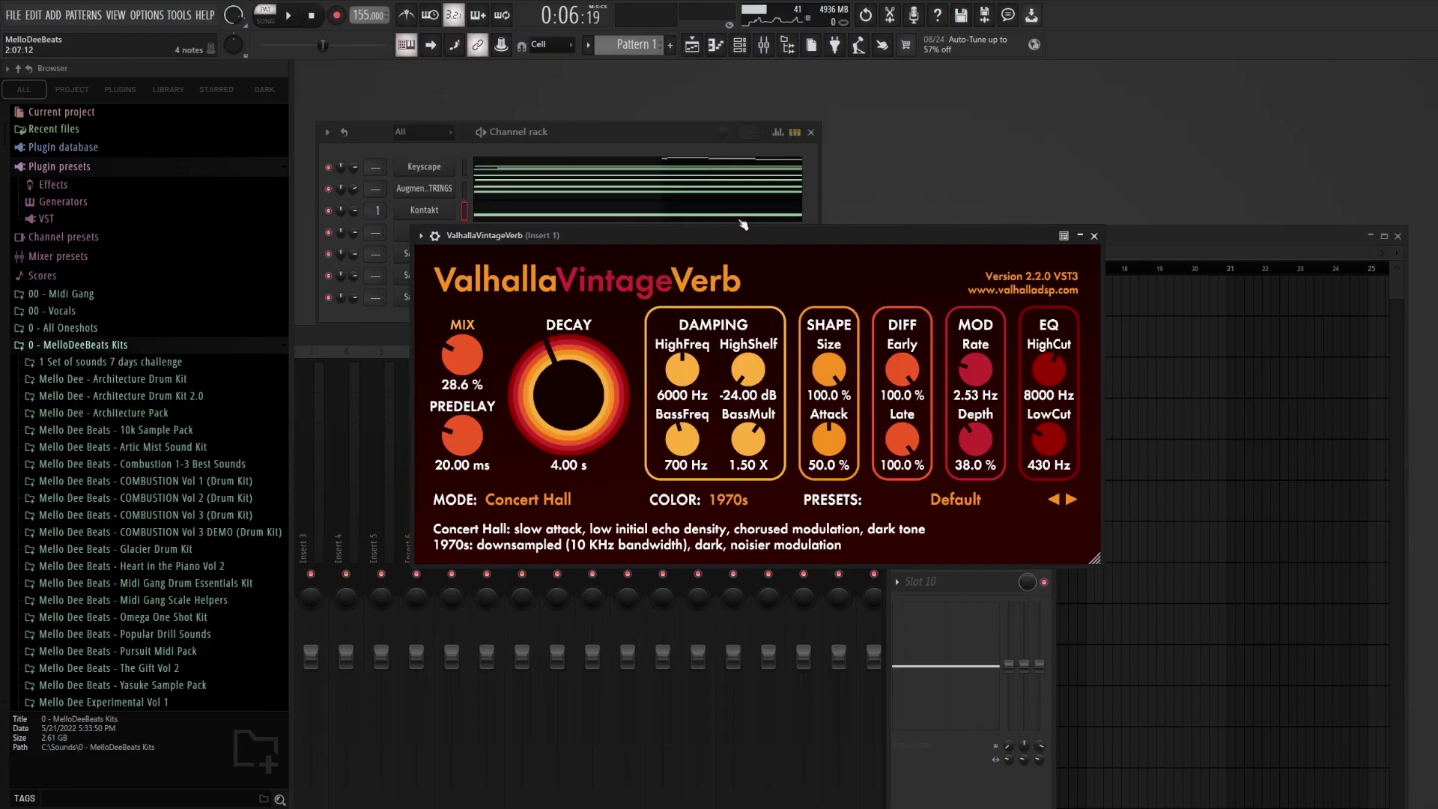
pyautogui.press('space')
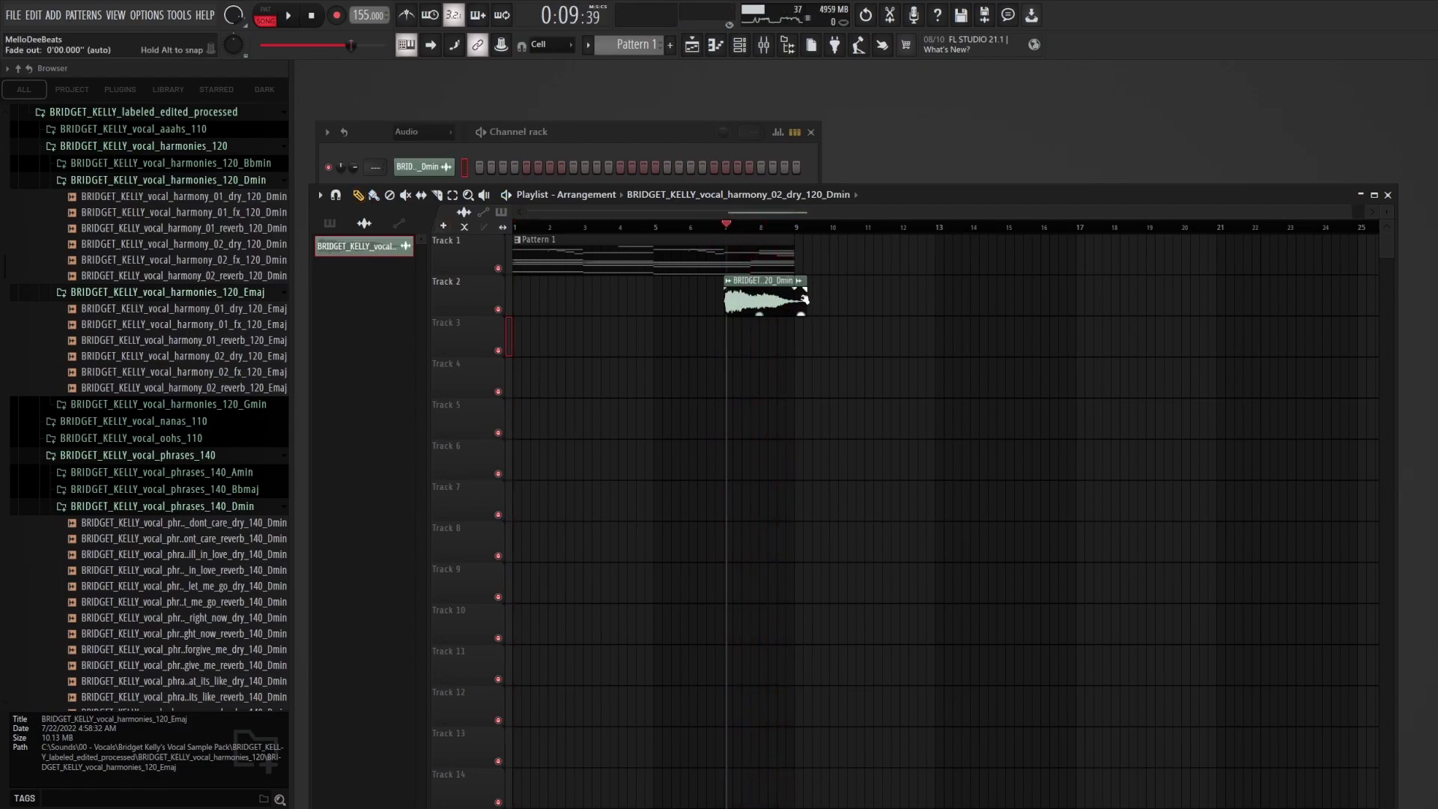
# Step: Trim the vocal_harmony_02_dry_120_Dmin clip on Track 2 to end at bar 9 with the pattern, and audition it
pyautogui.rightClick(803, 302)
pyautogui.click(809, 283)
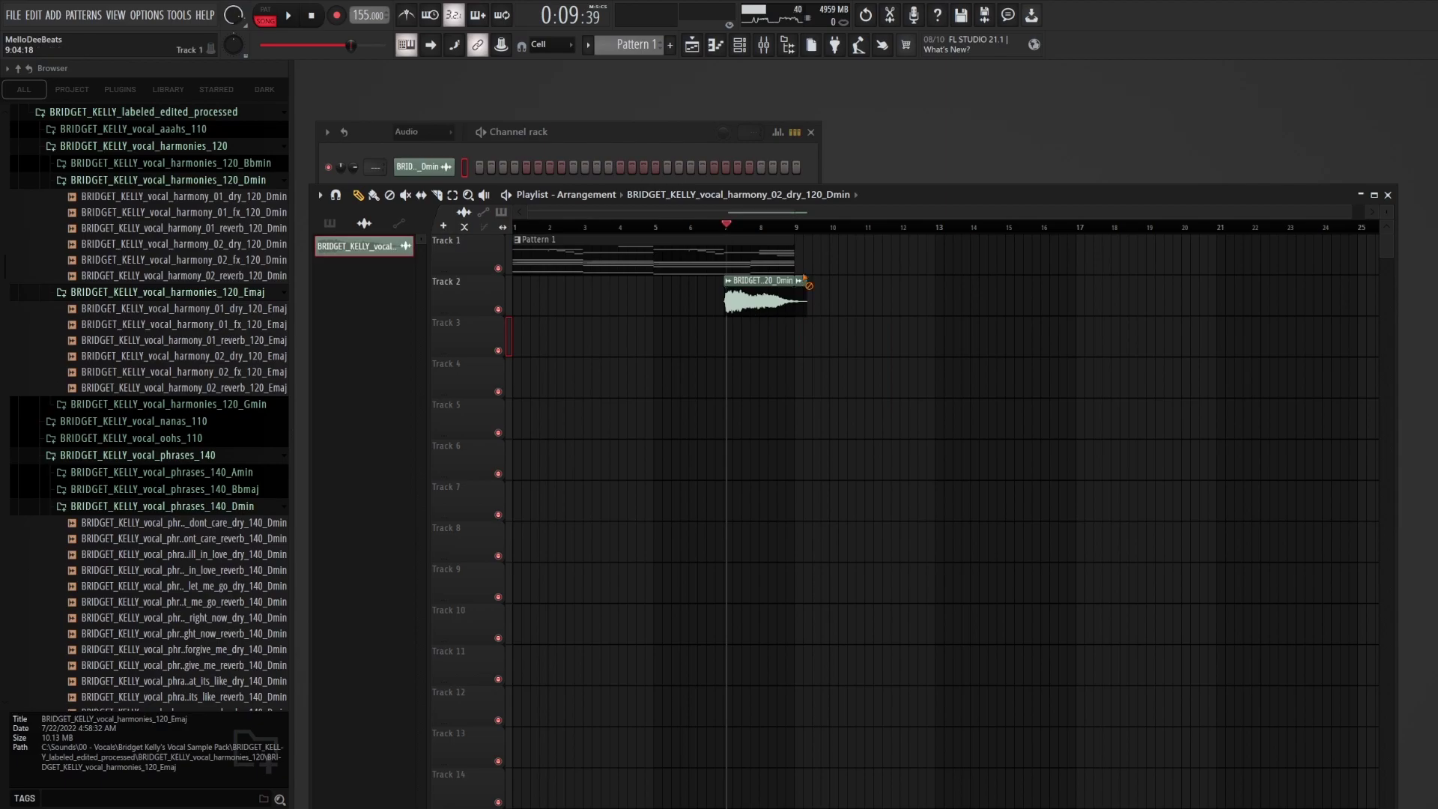
pyautogui.press('space')
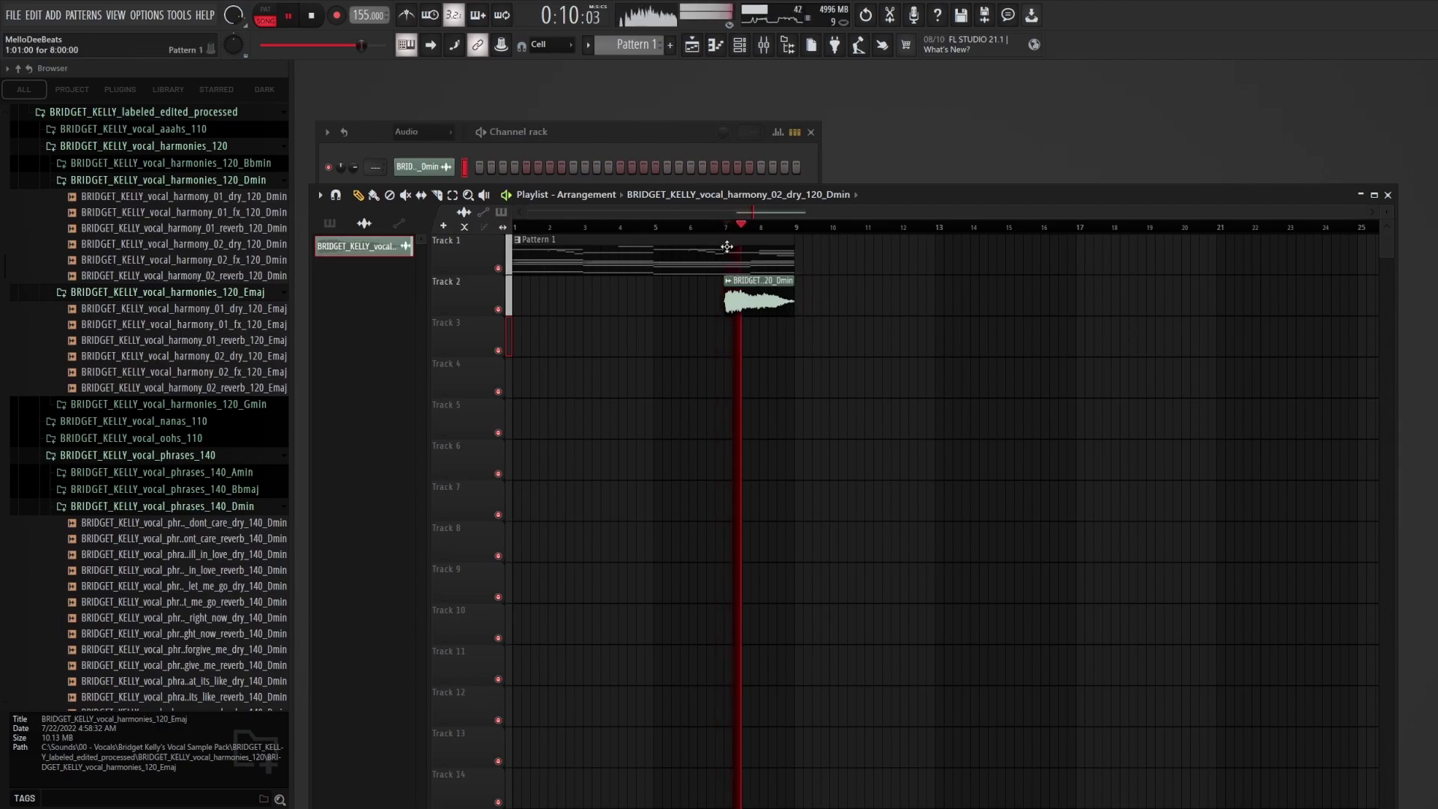
pyautogui.press('space')
# Step: Place vocal_phrase_03_don_t_let_me_go_reverb_140_Dmin at the start of Track 3 and sound the progression's first bass note, G#3, in Keyscape's piano roll
pyautogui.moveTo(179, 601); pyautogui.dragTo(527, 341)
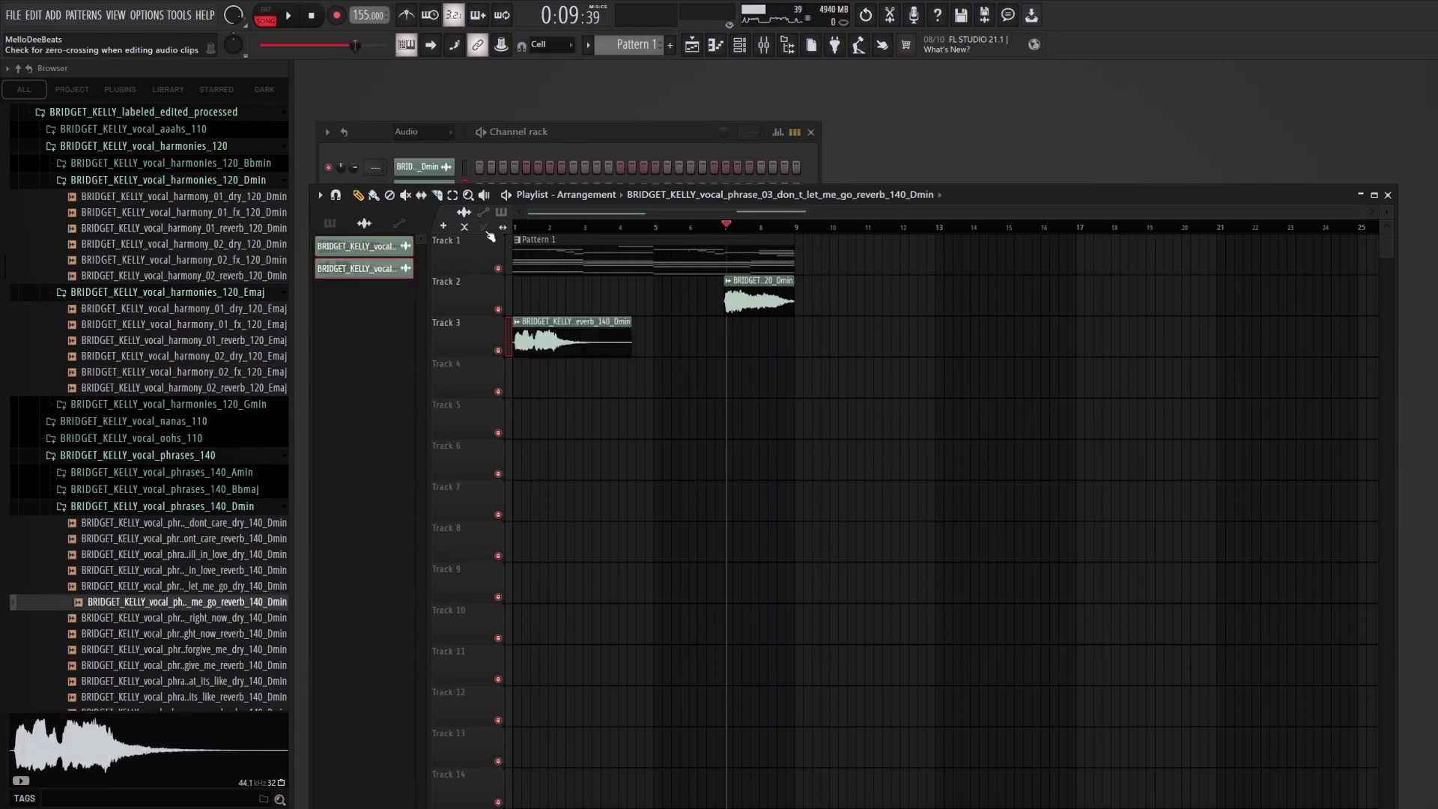
pyautogui.click(466, 147)
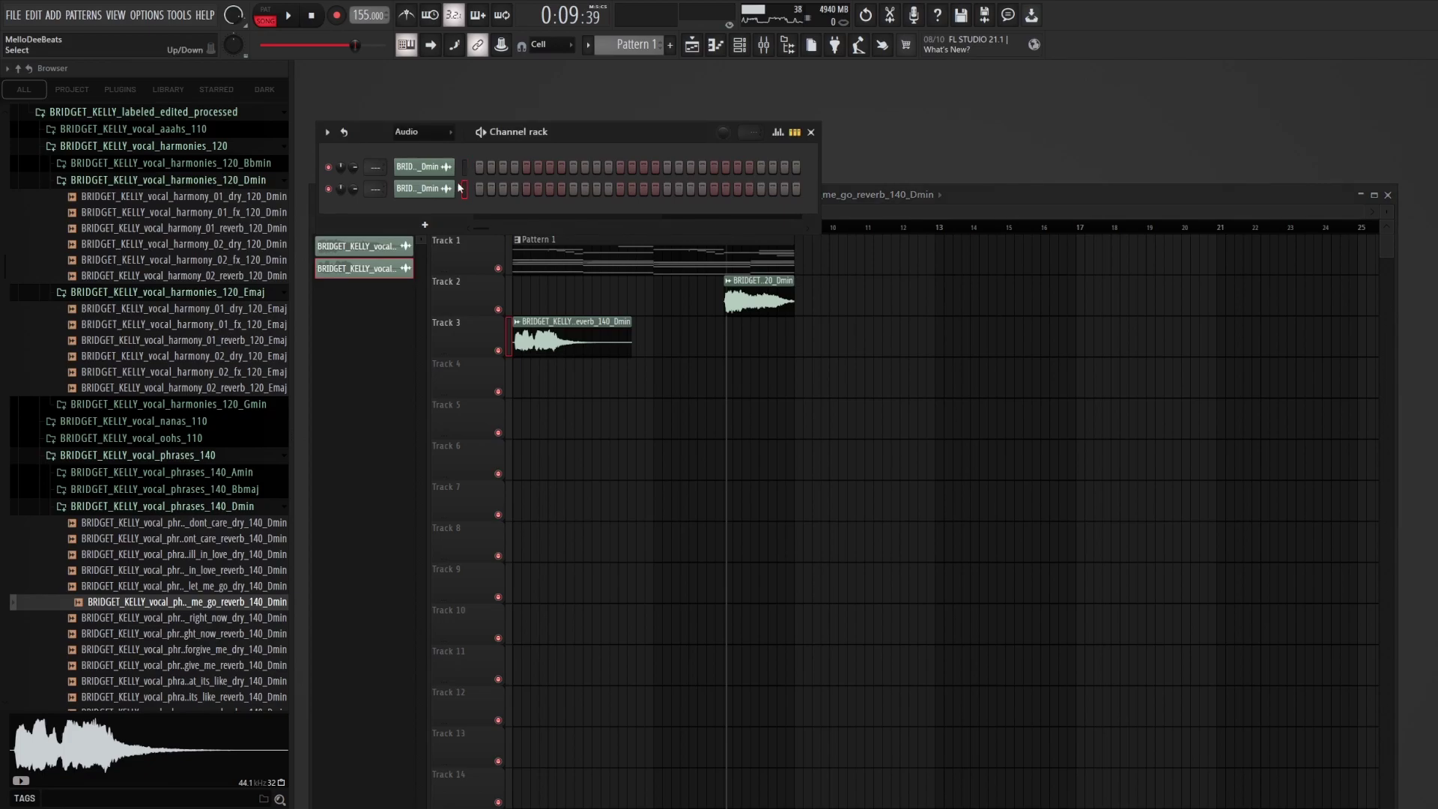
pyautogui.click(443, 133)
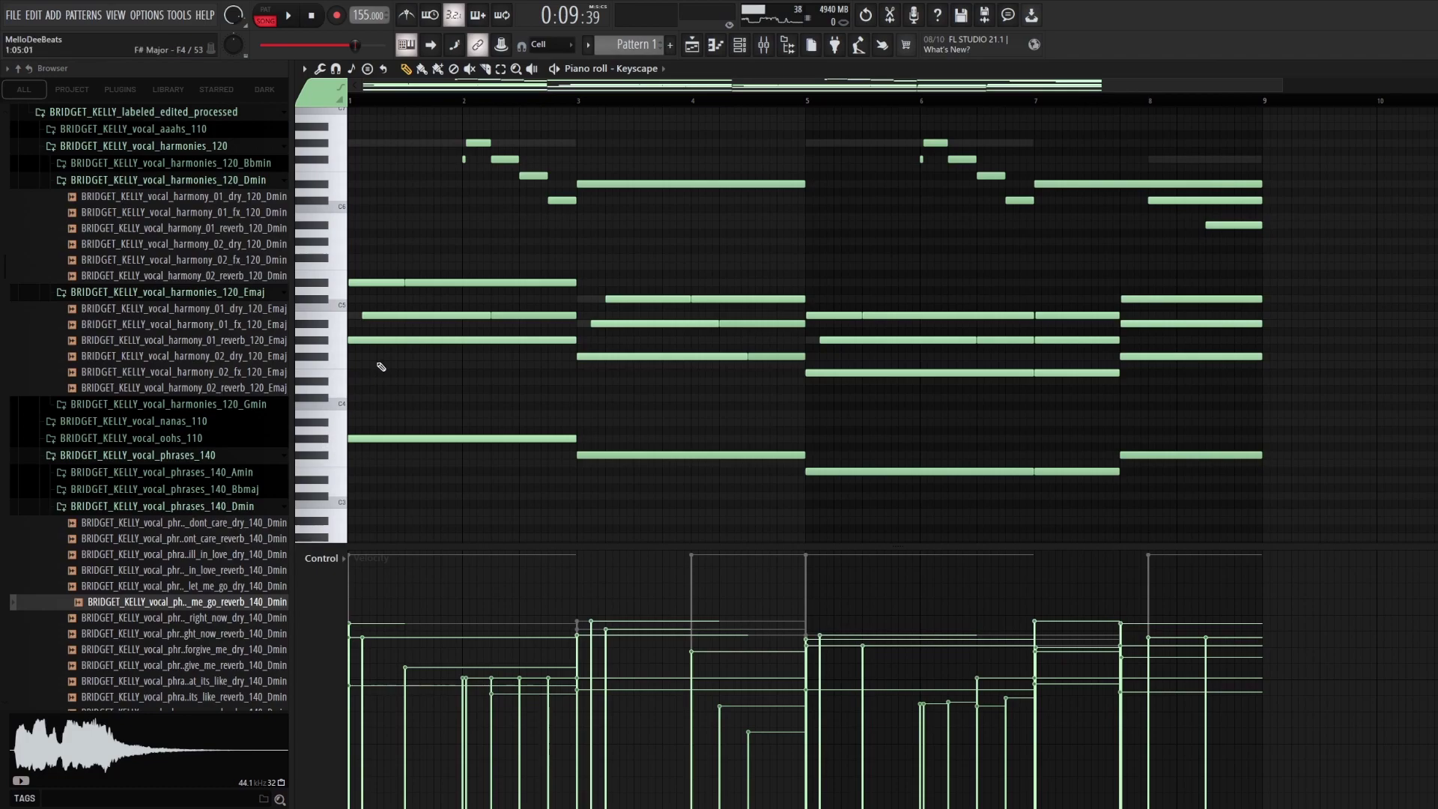
pyautogui.click(329, 442)
# Step: Return to the playlist and play the arrangement from the start to hear the Track 3 vocal phrase against Pattern 1
pyautogui.press('Escape')
pyautogui.press('F5')
pyautogui.press('space')
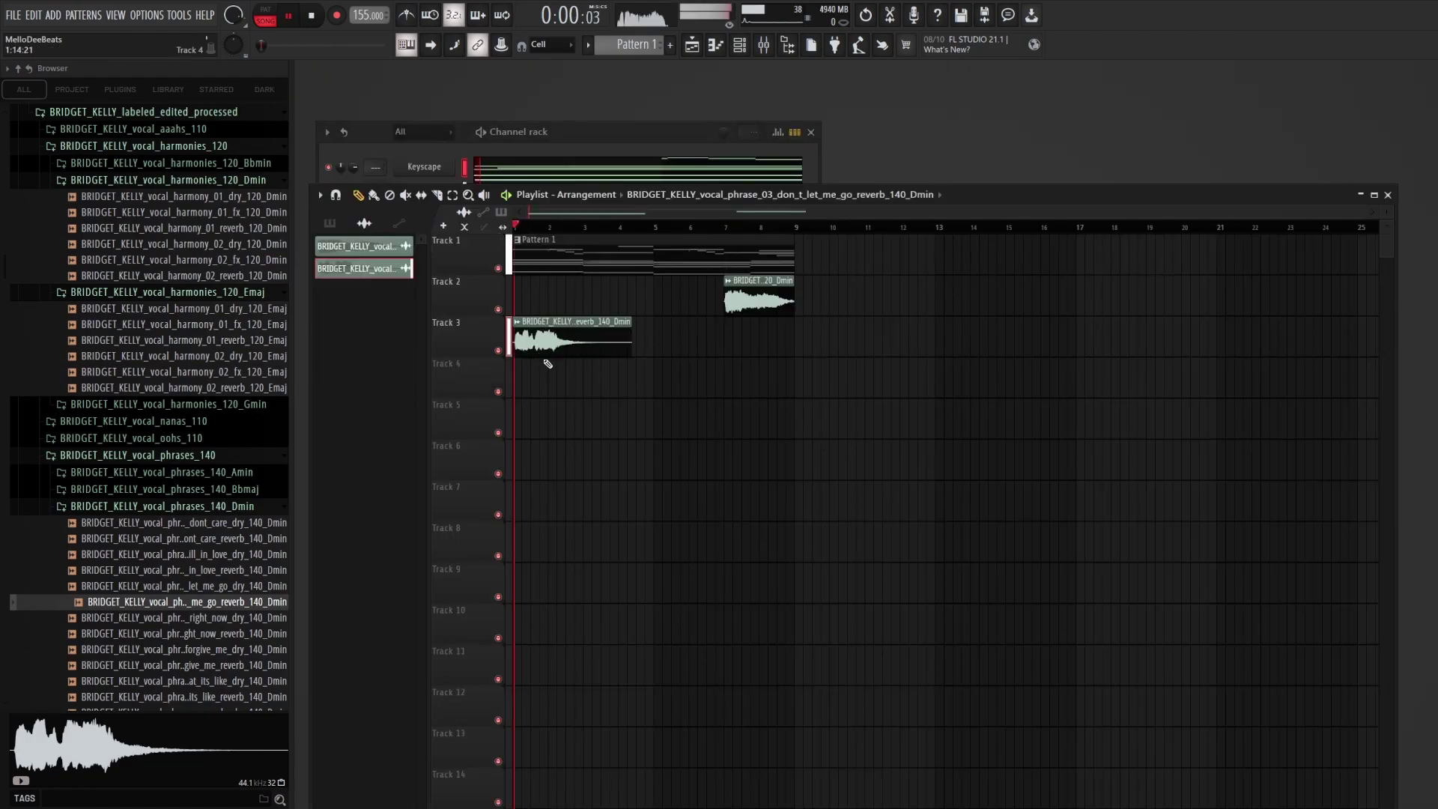
pyautogui.press('space')
# Step: Shift the Track 3 vocal phrase's pitch up 400 cents with the Auto time-stretching mode and audition it
pyautogui.doubleClick(545, 347)
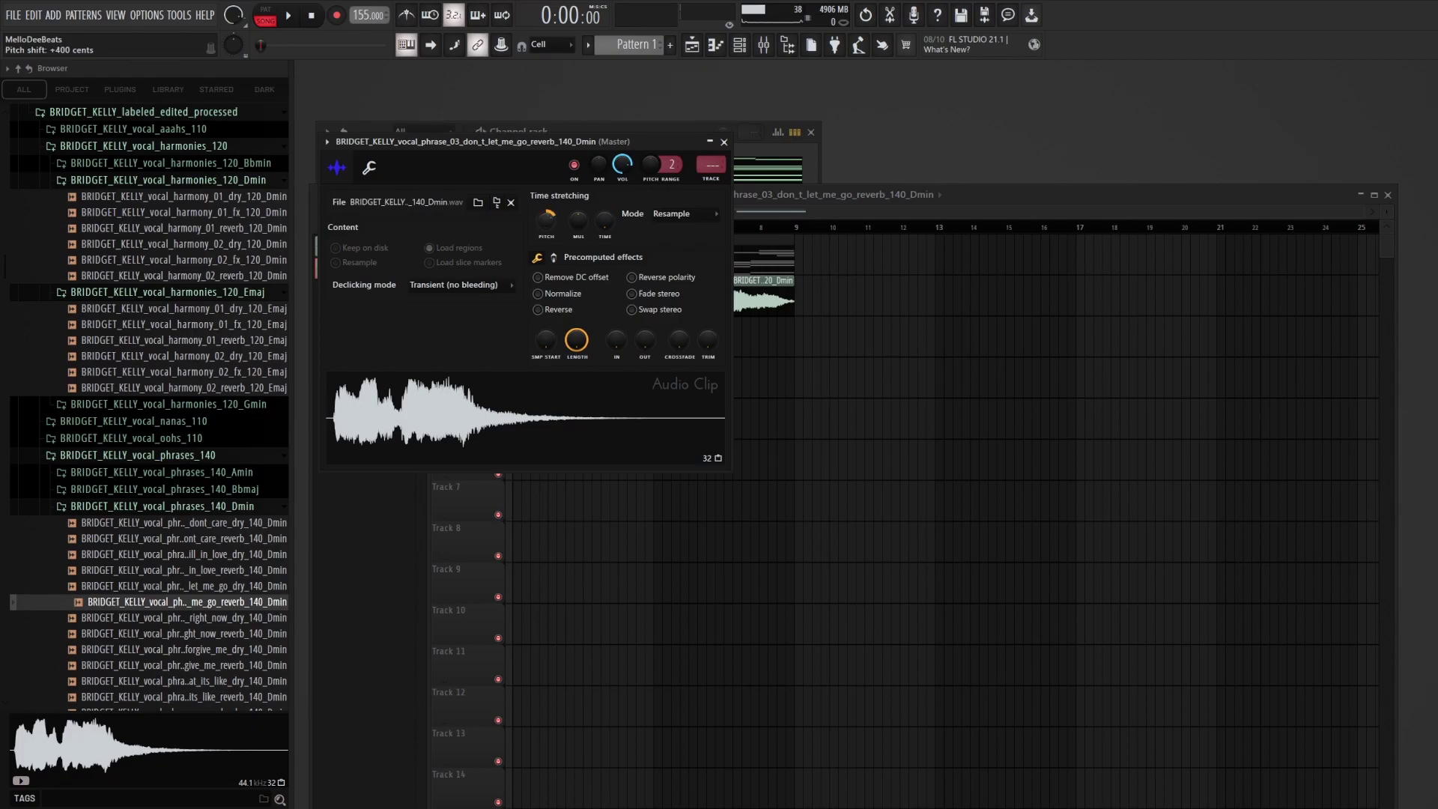
pyautogui.moveTo(546, 220); pyautogui.dragTo(546, 210)
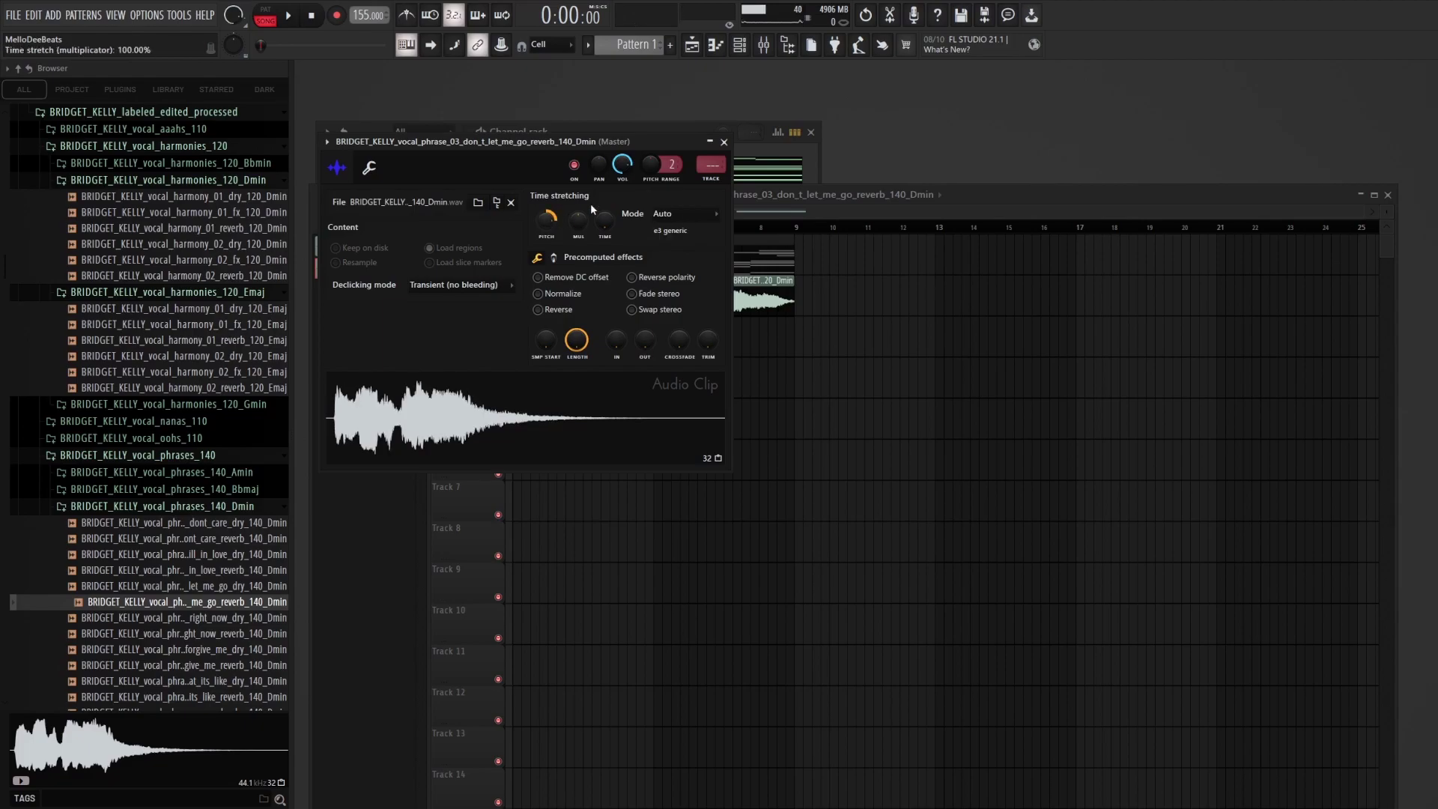
pyautogui.click(723, 141)
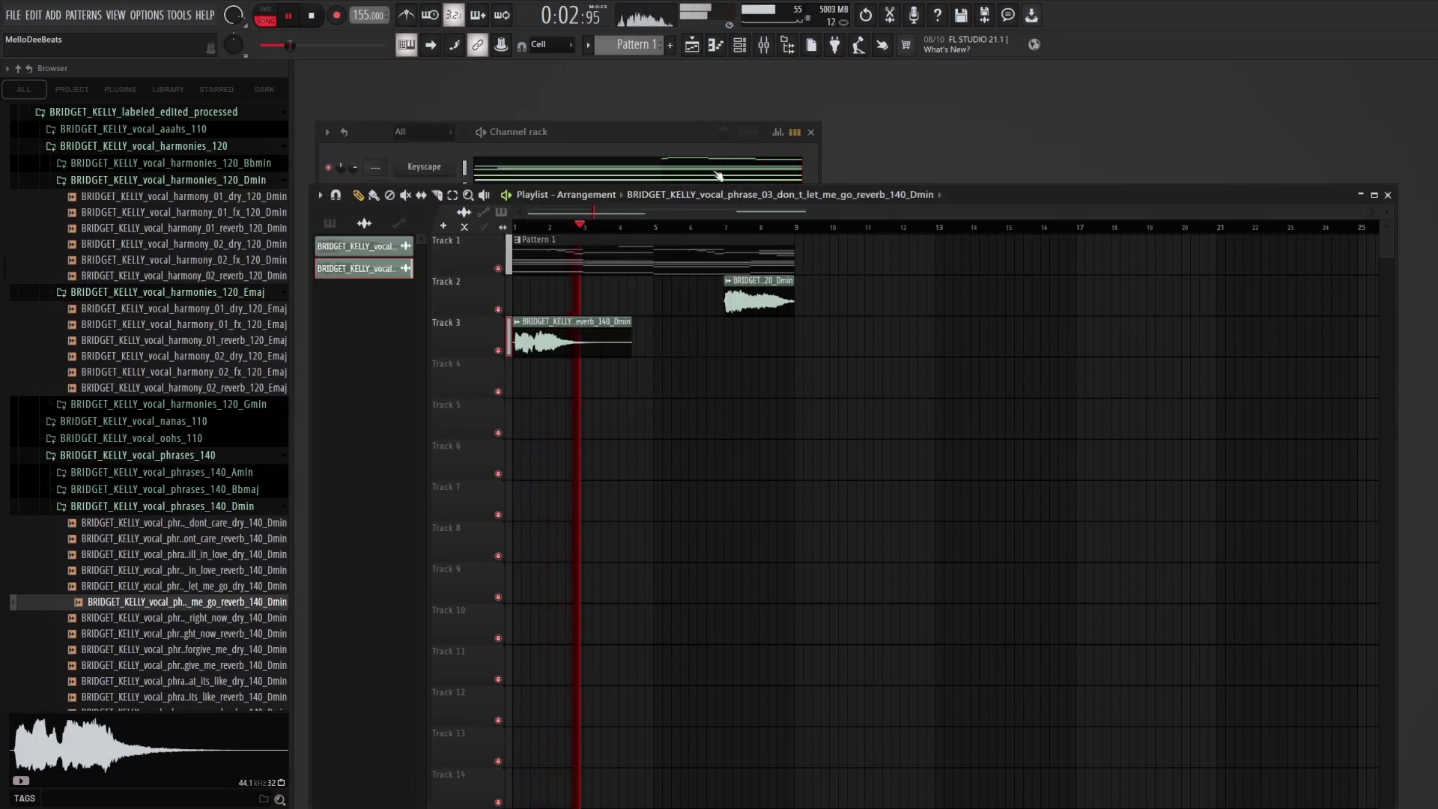
pyautogui.press('space')
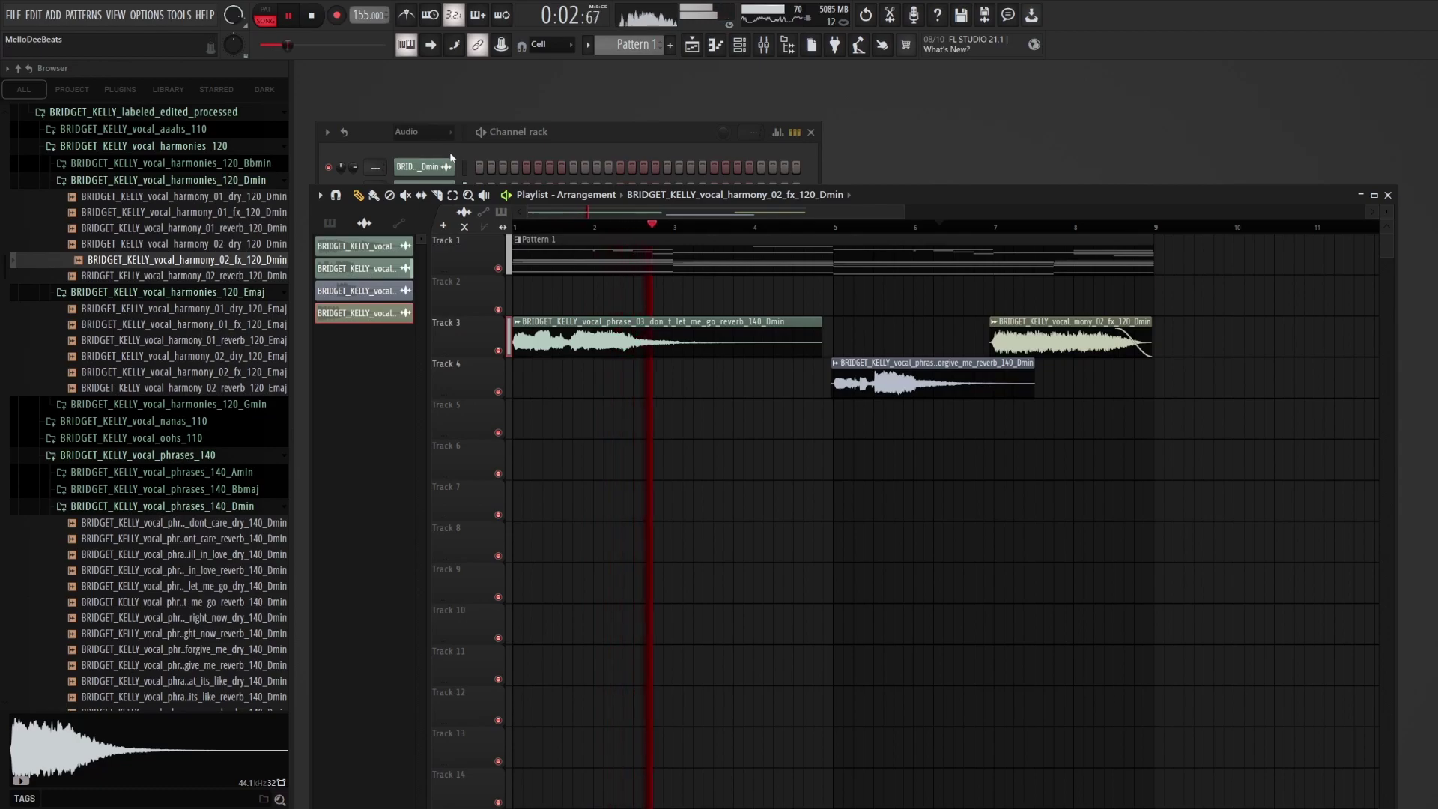
# Step: Bring up the vocal audio channels in the channel rack while the arrangement plays
pyautogui.click(451, 150)
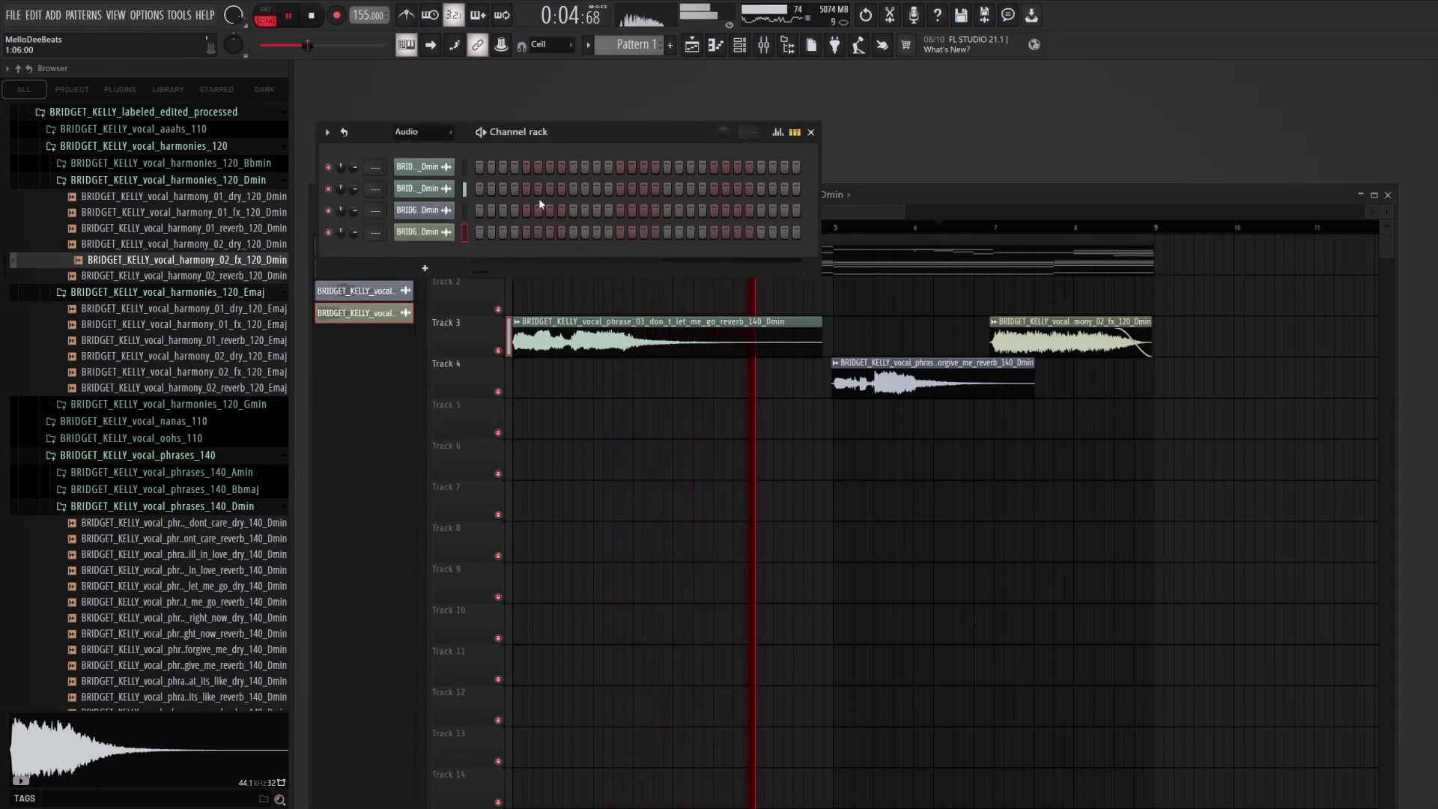
pyautogui.click(829, 204)
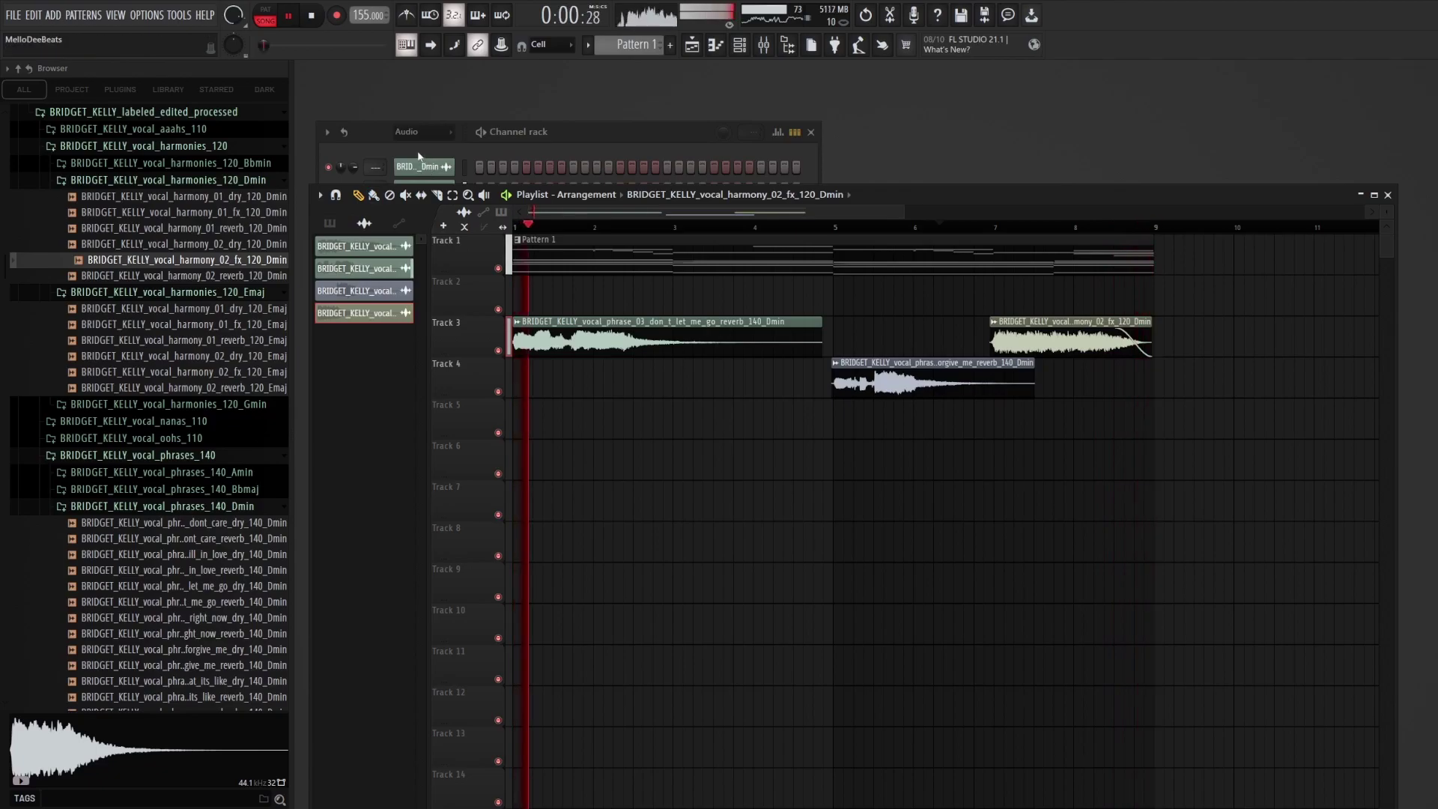
pyautogui.click(573, 164)
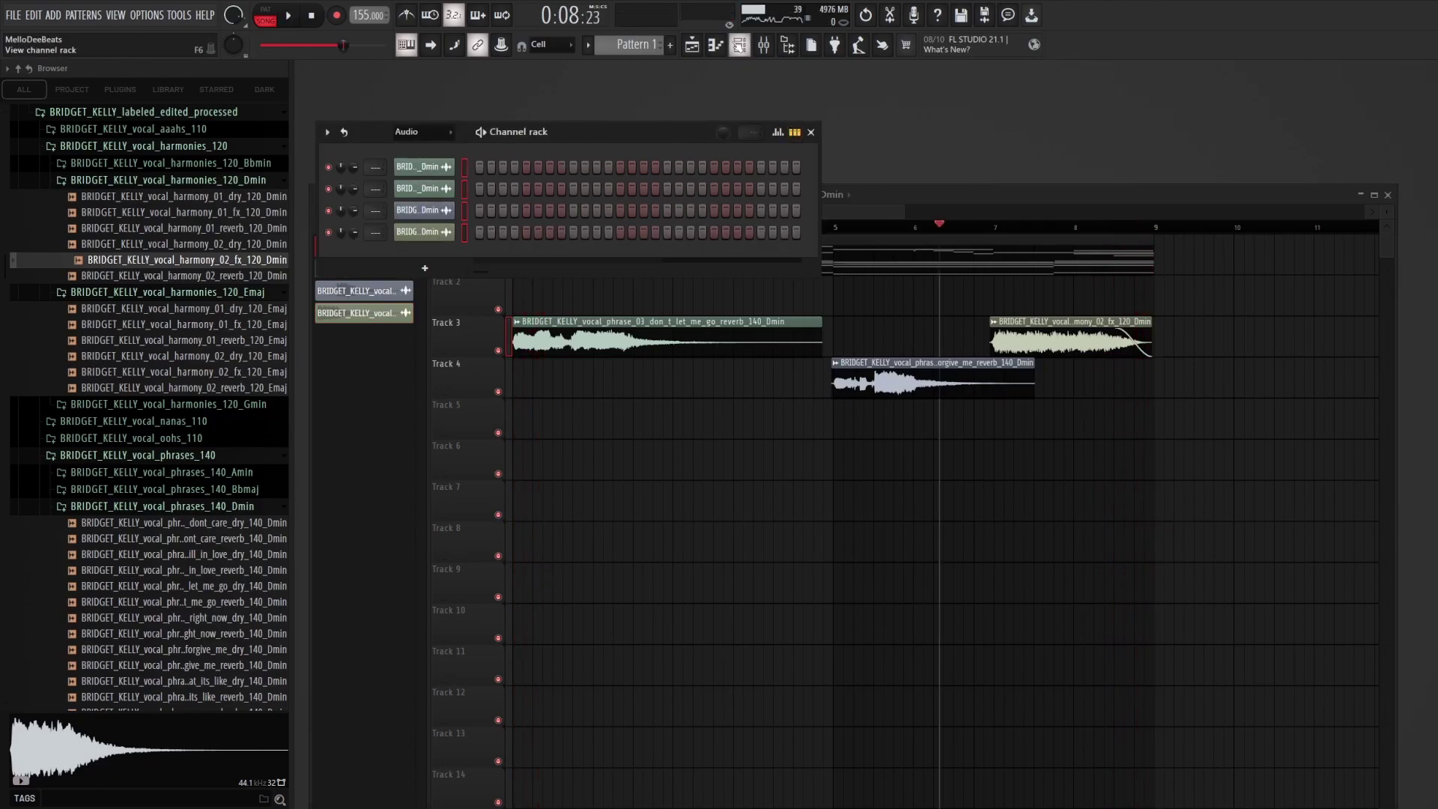
# Step: Apply the 20Hz + 18kHz cut preset in Fruity Parametric EQ 2 on the vocals' mixer track and tighten both cuts inward
pyautogui.click(758, 46)
pyautogui.click(832, 237)
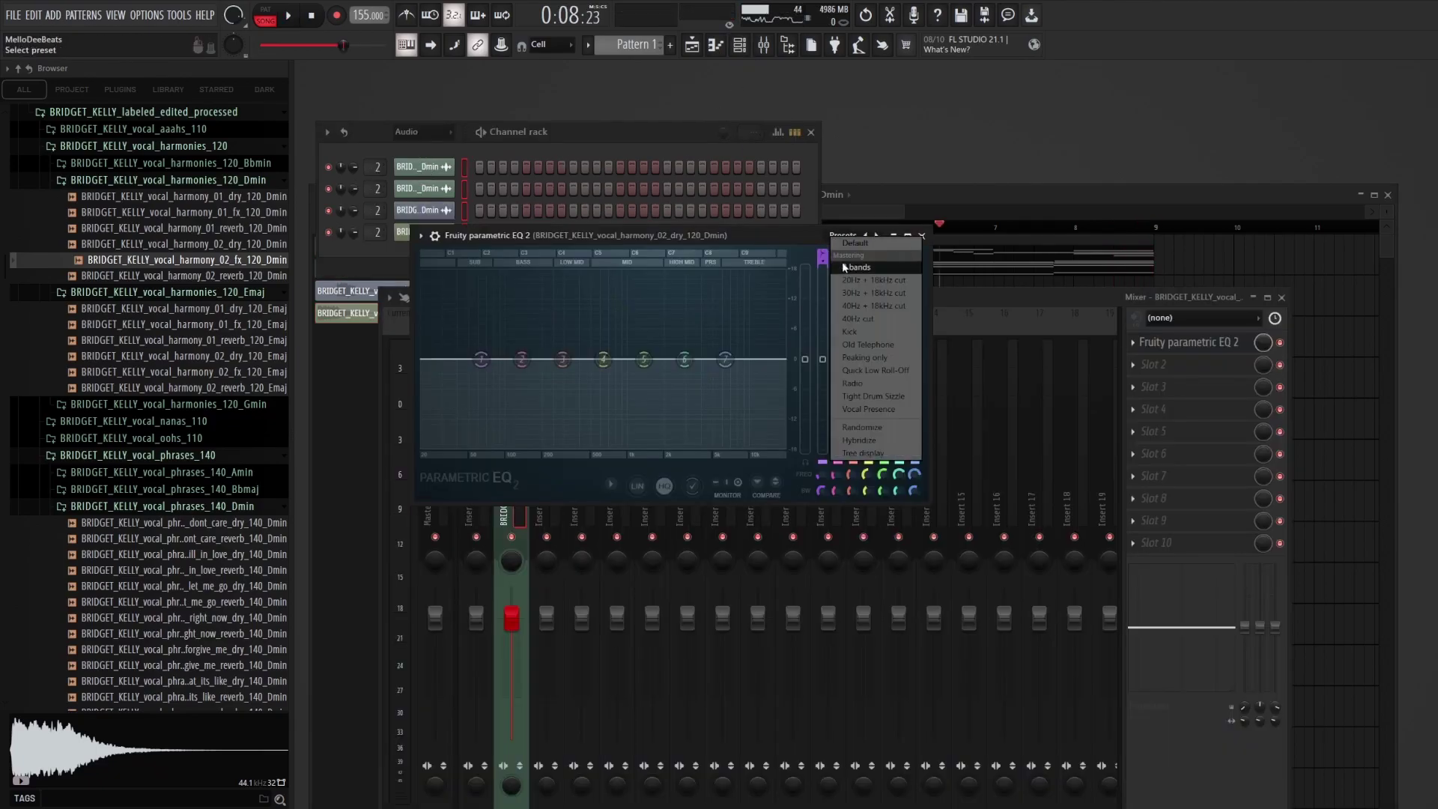
pyautogui.click(872, 282)
pyautogui.press('space')
pyautogui.moveTo(783, 360); pyautogui.dragTo(747, 364)
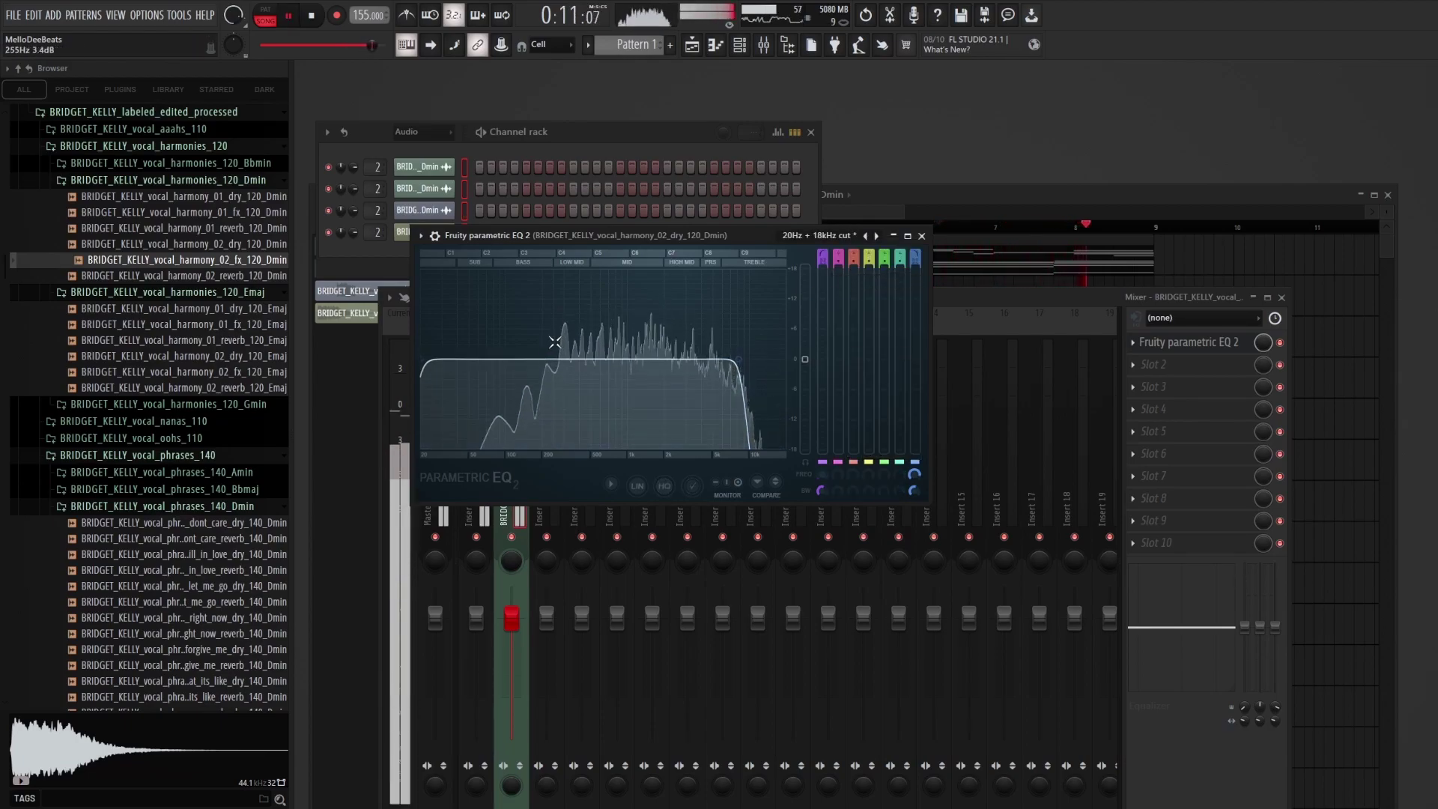
pyautogui.moveTo(424, 360); pyautogui.dragTo(600, 359)
pyautogui.moveTo(739, 359); pyautogui.dragTo(719, 360)
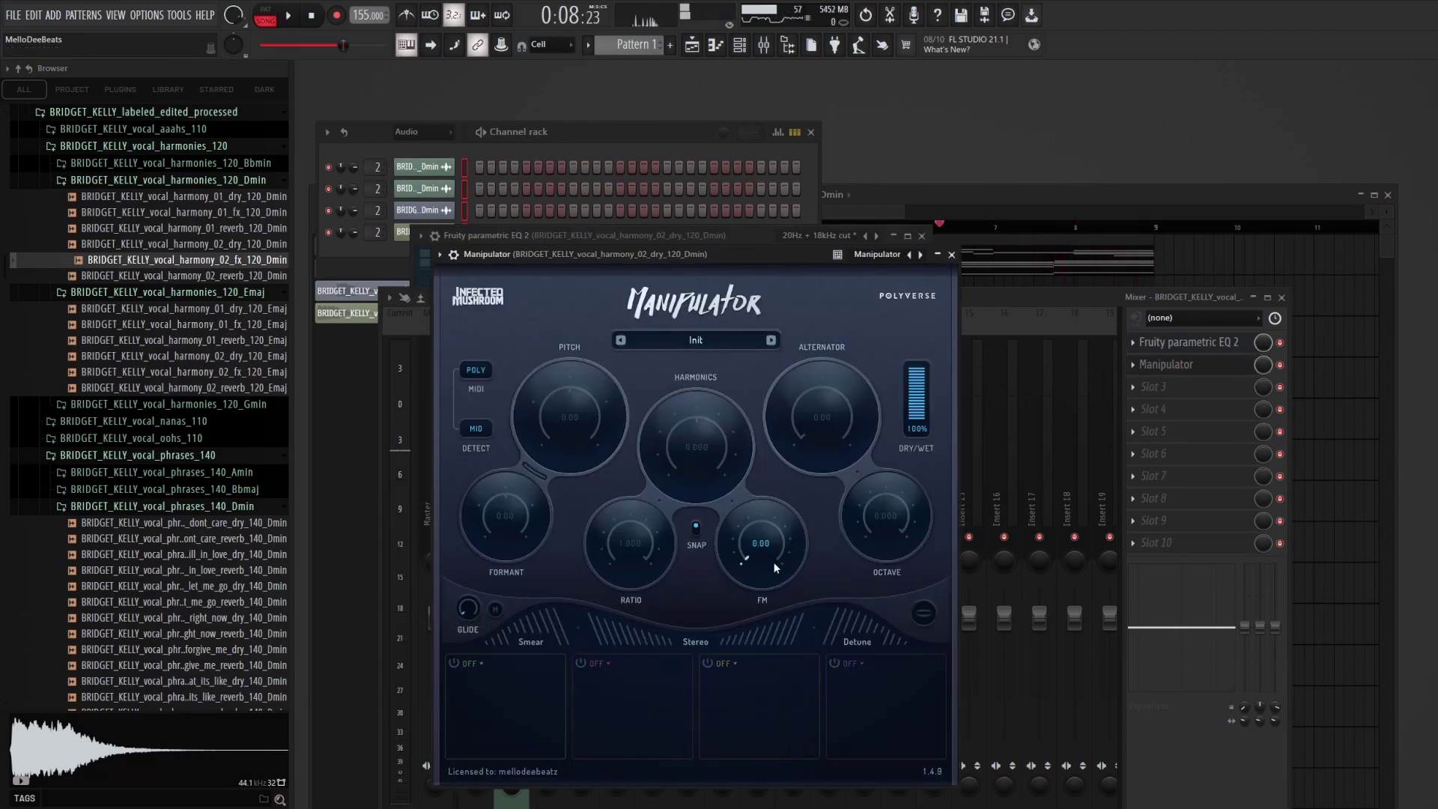
# Step: Set the Stereo amount in Manipulator to 0.77 on the vocals' mixer track and audition it
pyautogui.moveTo(759, 639); pyautogui.dragTo(784, 646)
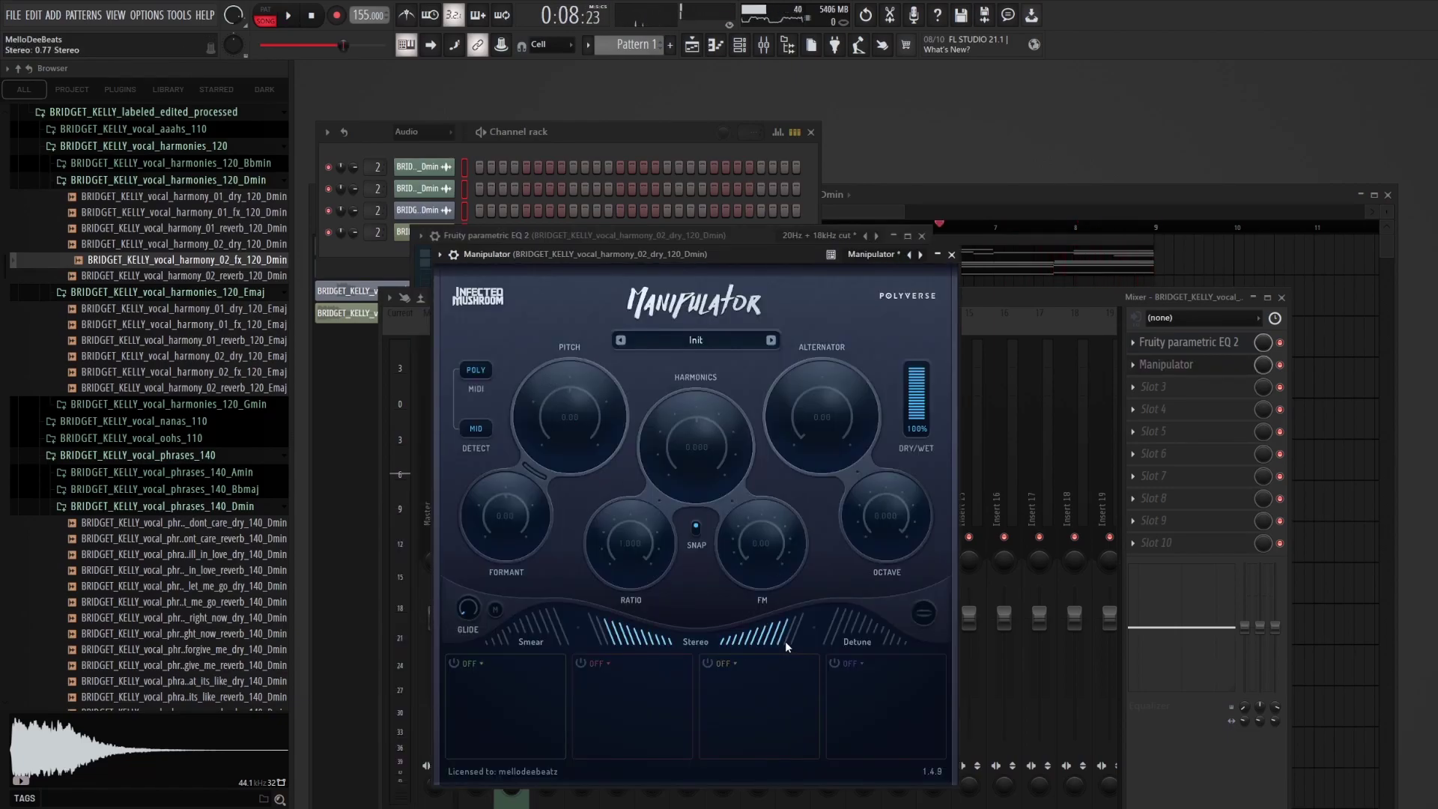
pyautogui.click(296, 15)
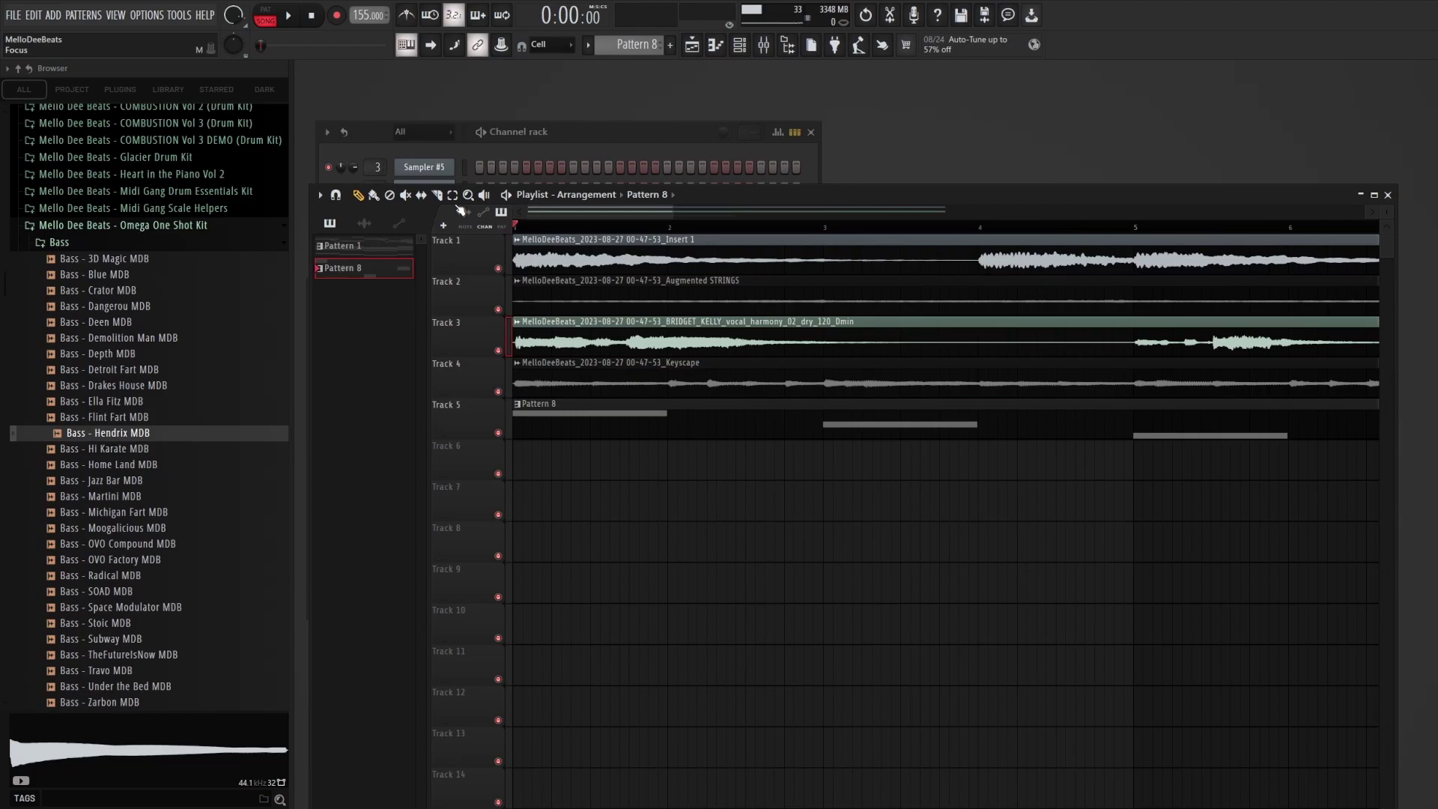
# Step: Transpose the Bass - Hendrix MDB notes in Pattern 8 up one octave and audition the bassline
pyautogui.press('F7')
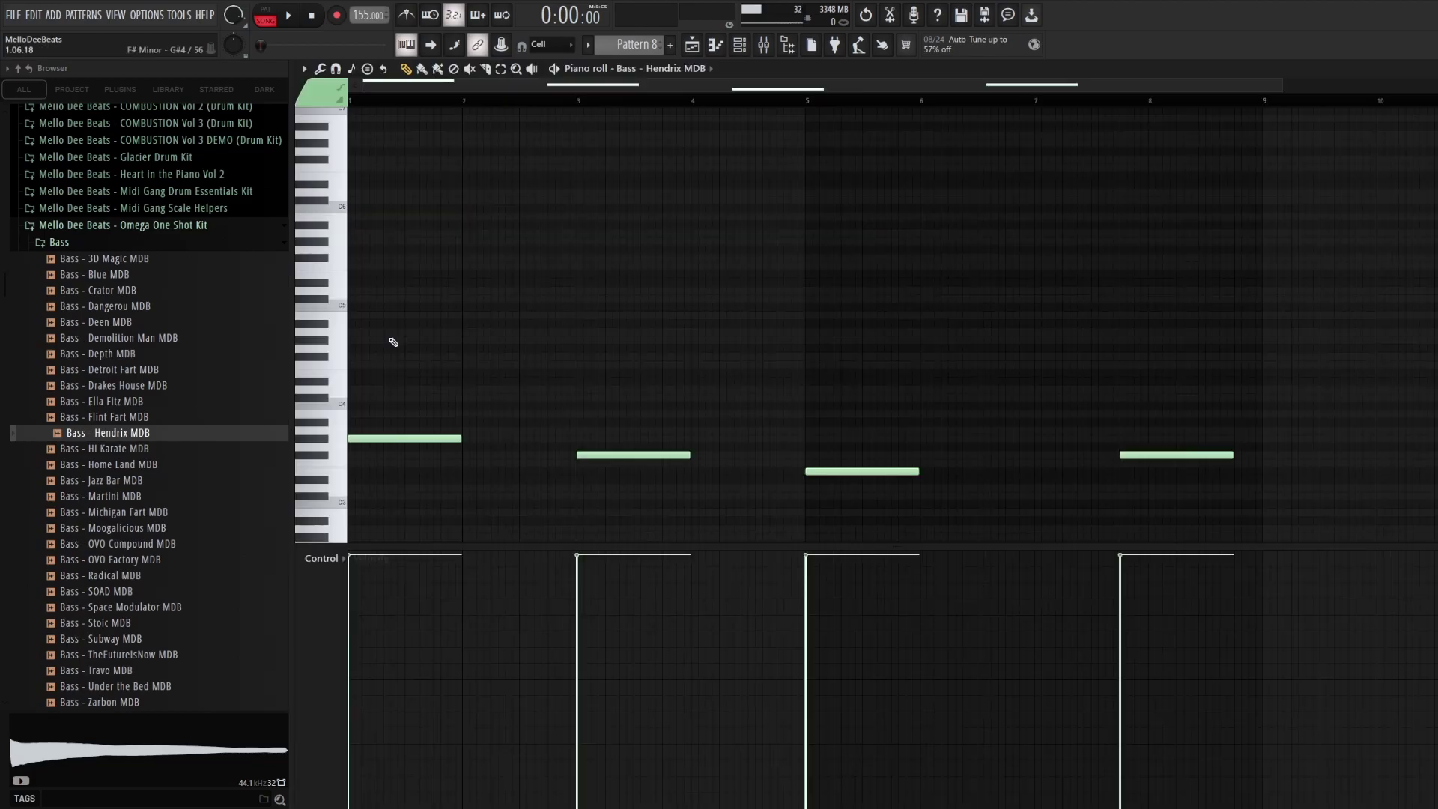
pyautogui.hotkey('ctrl', 'Up')
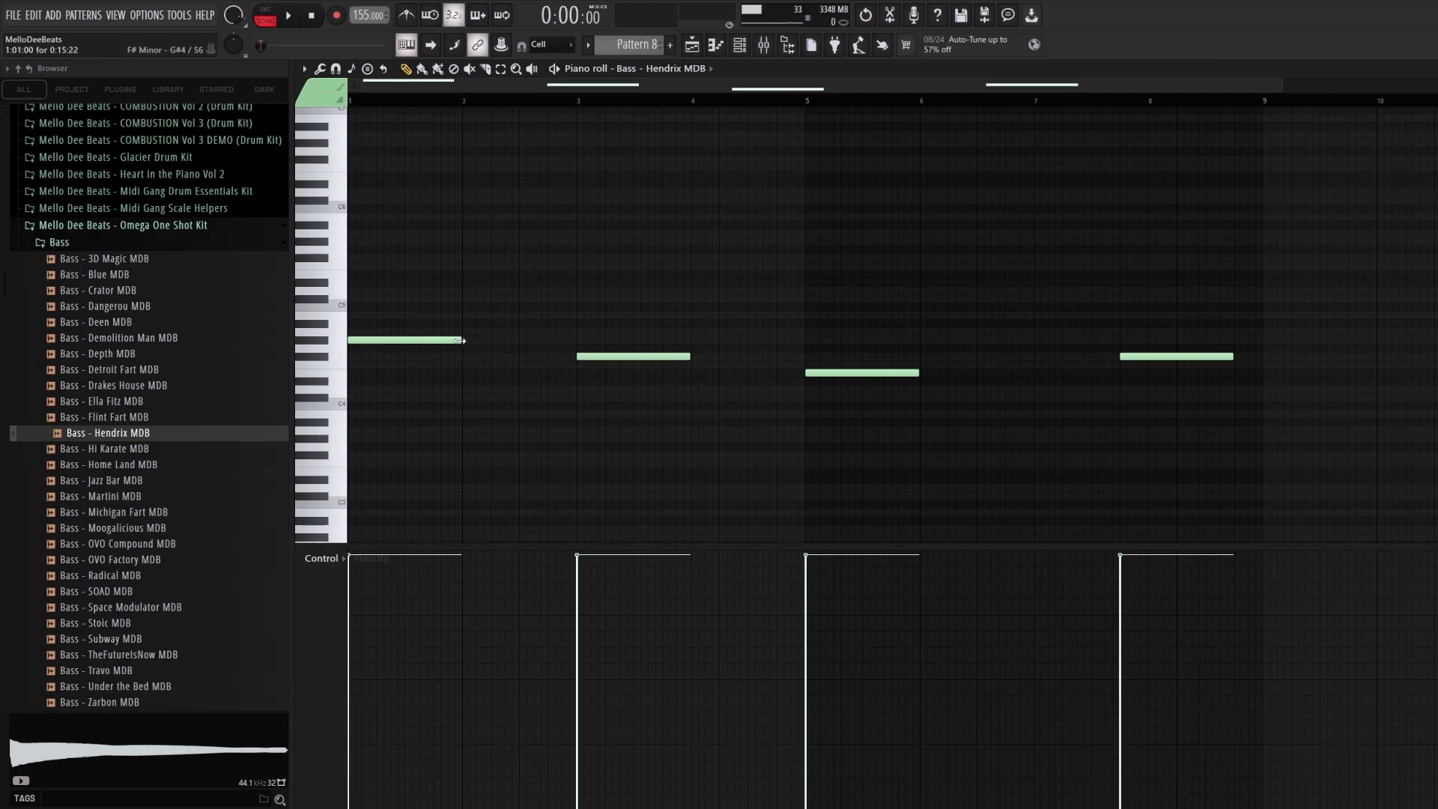
pyautogui.press('space')
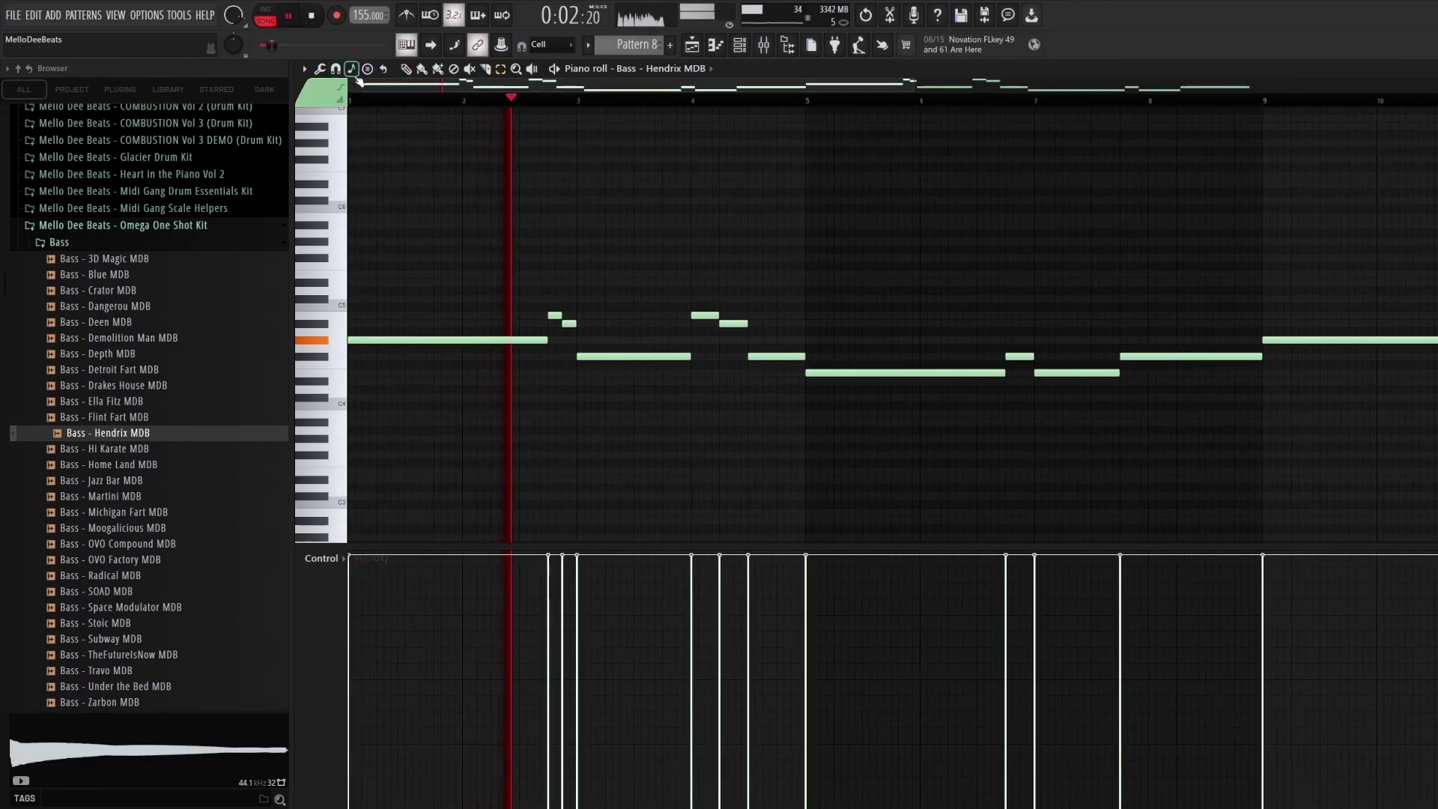
pyautogui.moveTo(917, 85); pyautogui.dragTo(1250, 72)
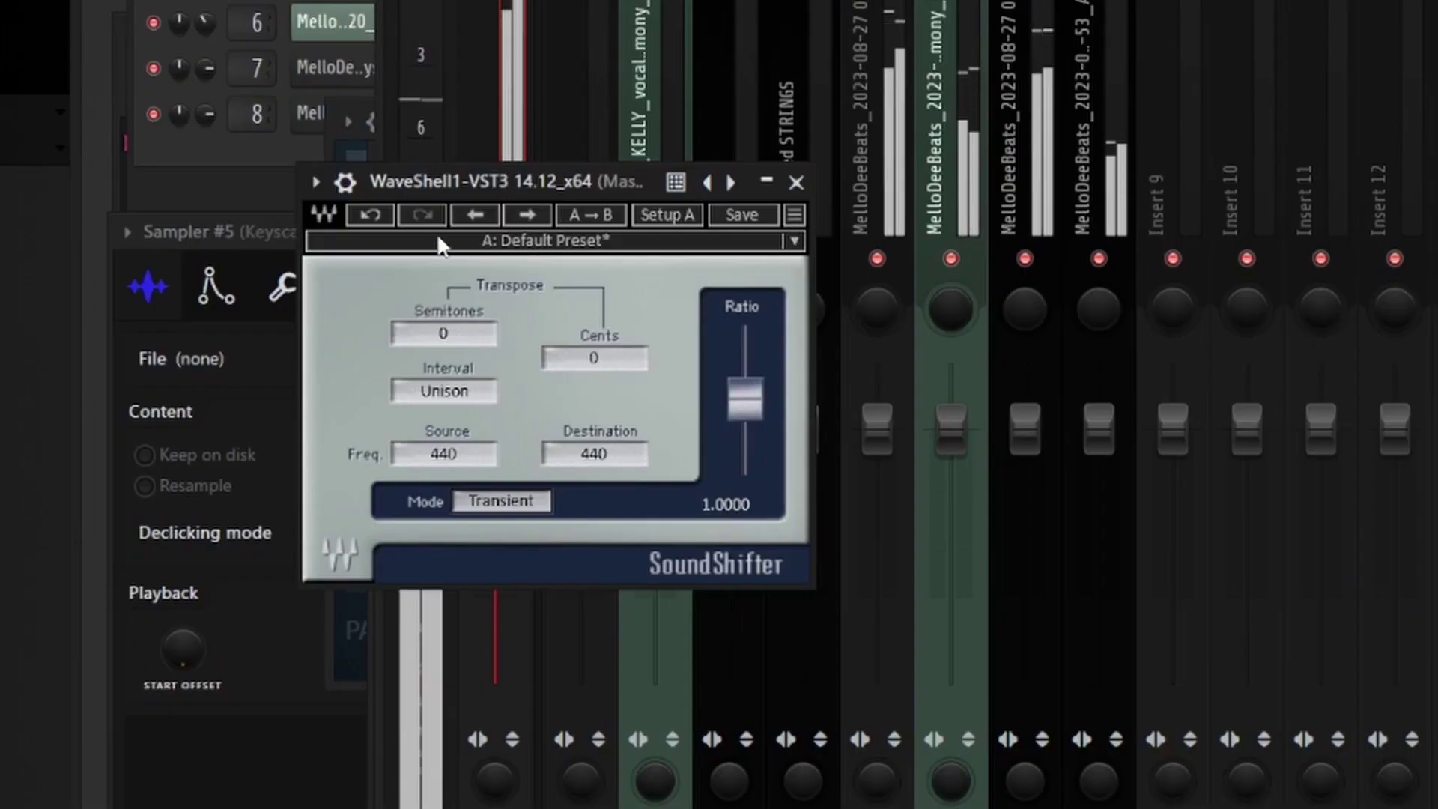
# Step: Raise the transposition in SoundShifter on the master to 3 semitones while the beat plays
pyautogui.scroll(1, 450, 338)
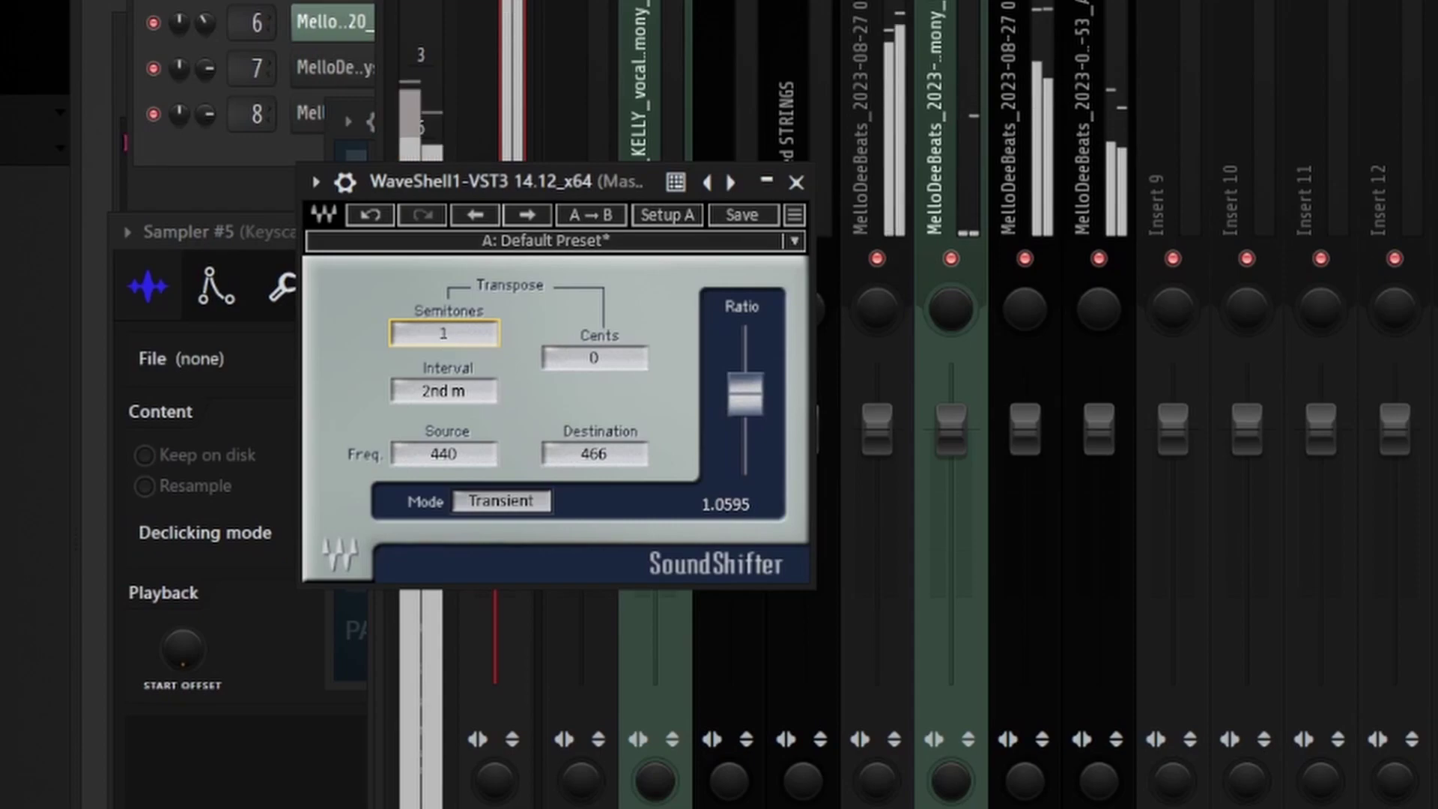
pyautogui.scroll(2, 450, 339)
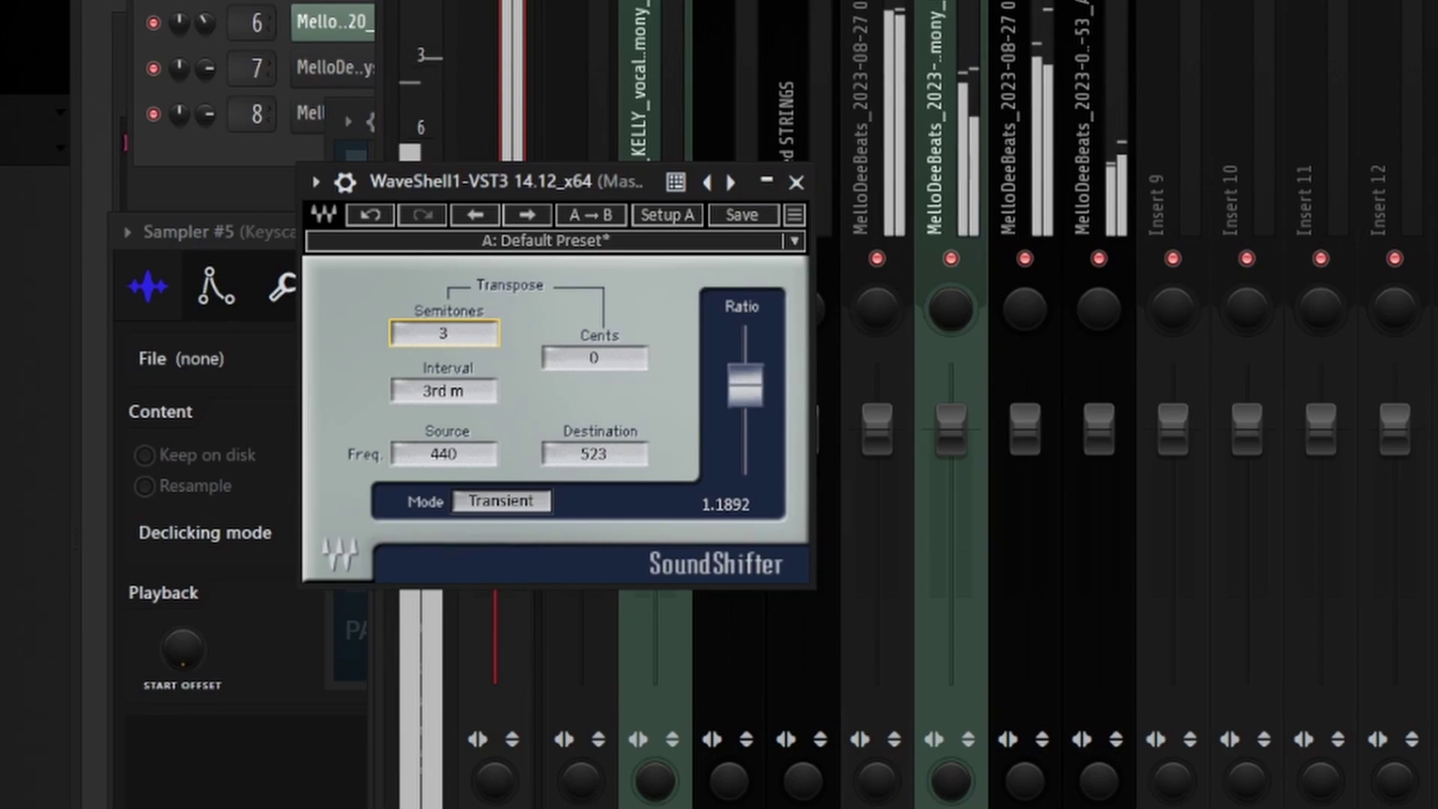
pyautogui.press('Up')
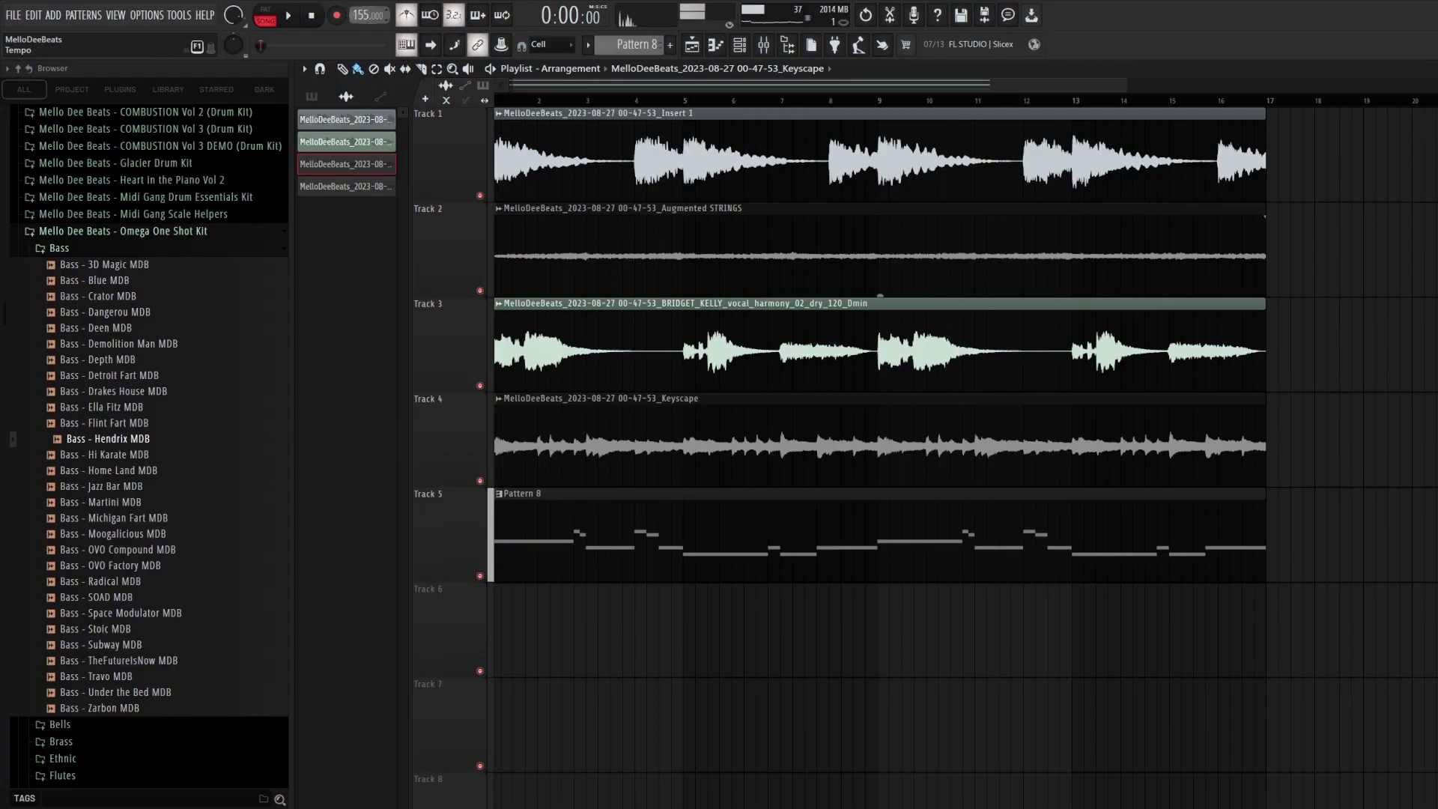
# Step: Audition the beat while viewing the MDB - HH - Torrie HH and MDB - NikeSued4This Kick notes in the piano roll
pyautogui.press('space')
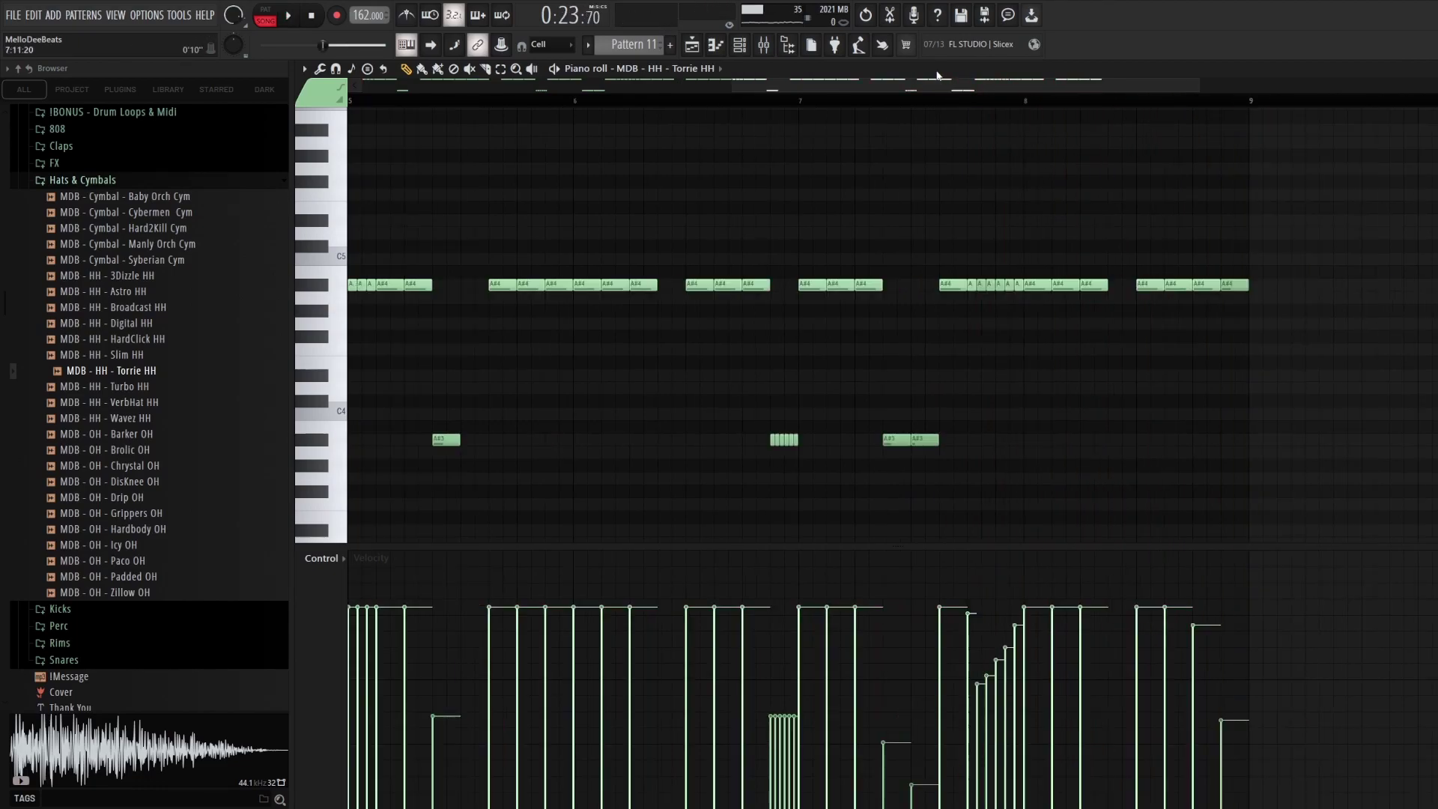
pyautogui.doubleClick(937, 75)
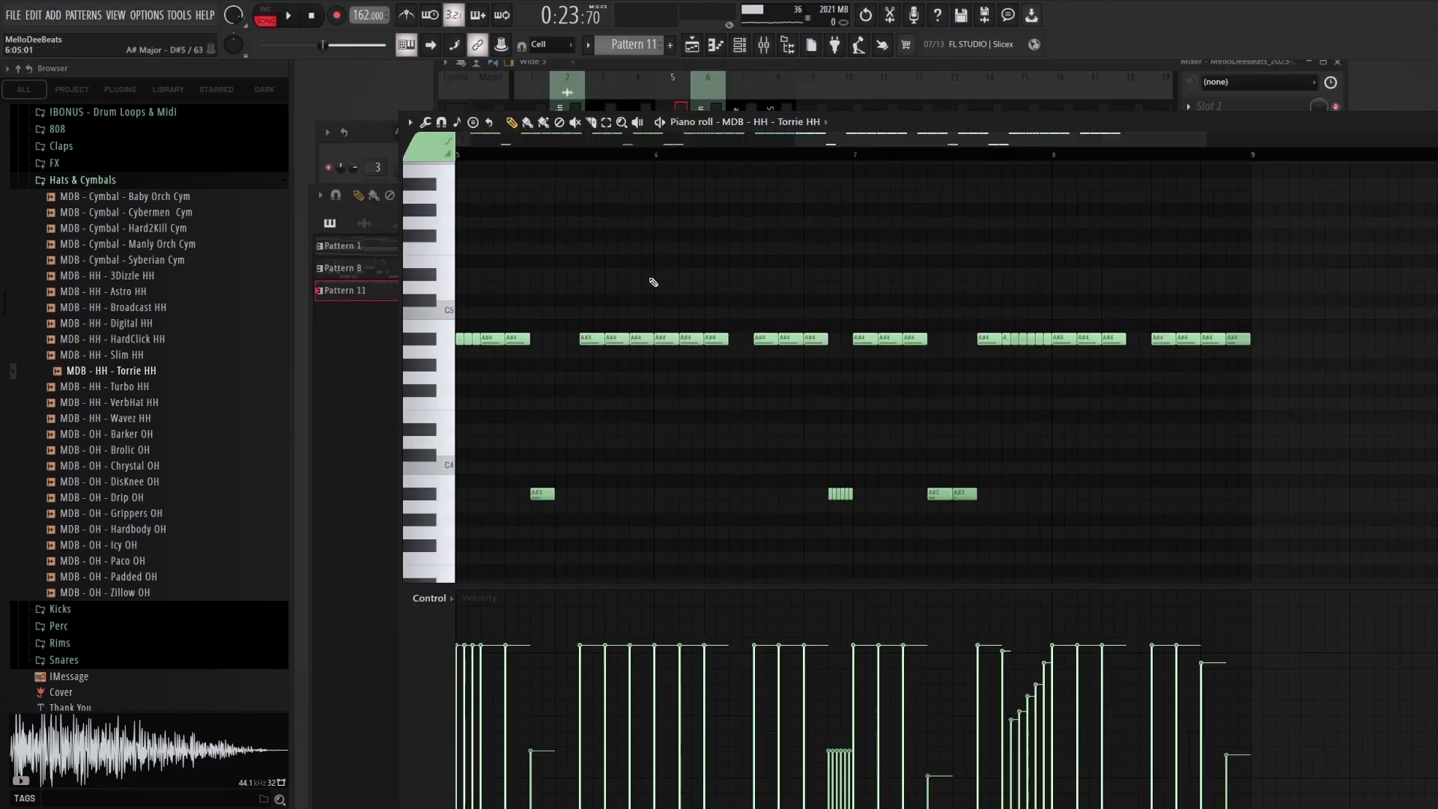
pyautogui.click(394, 155)
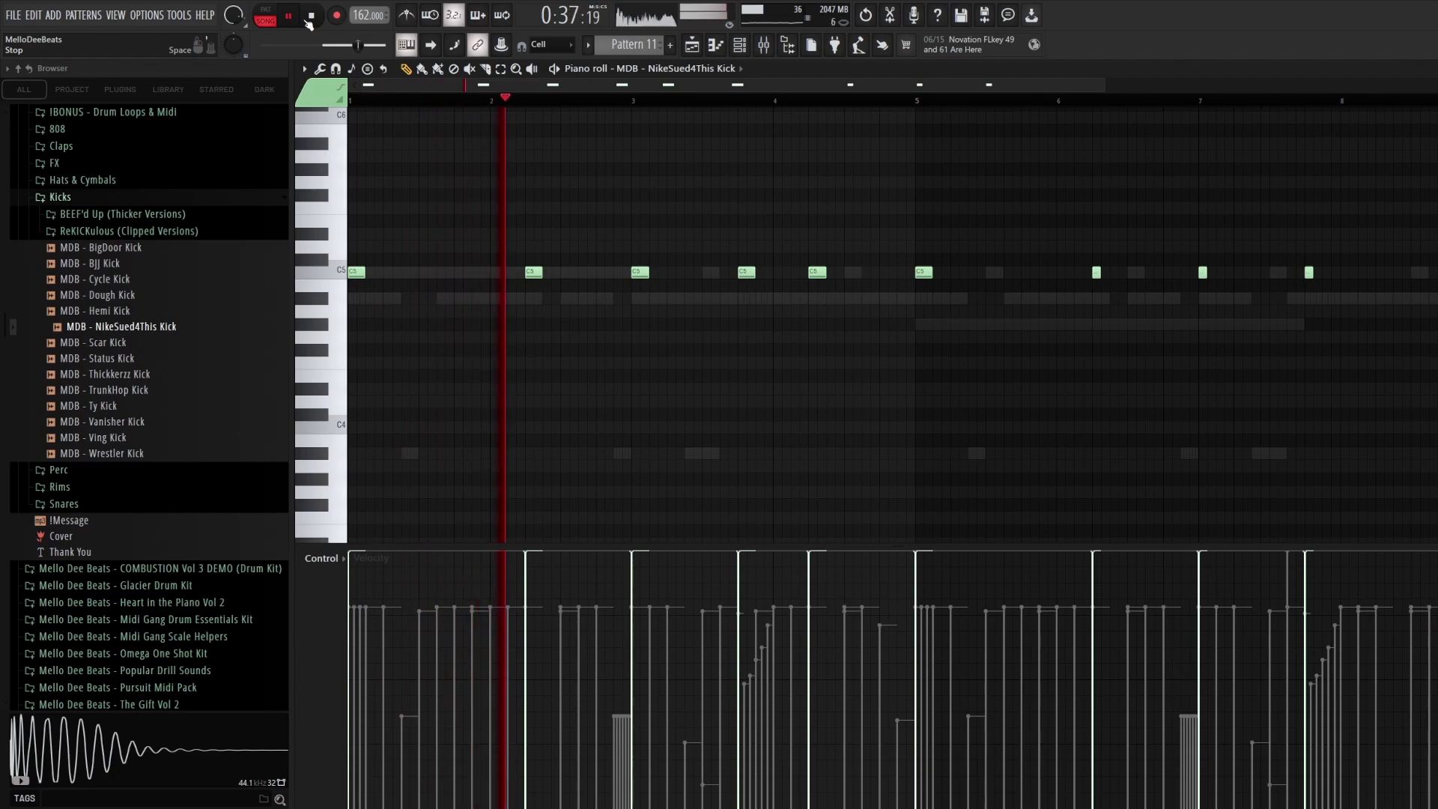
pyautogui.click(310, 16)
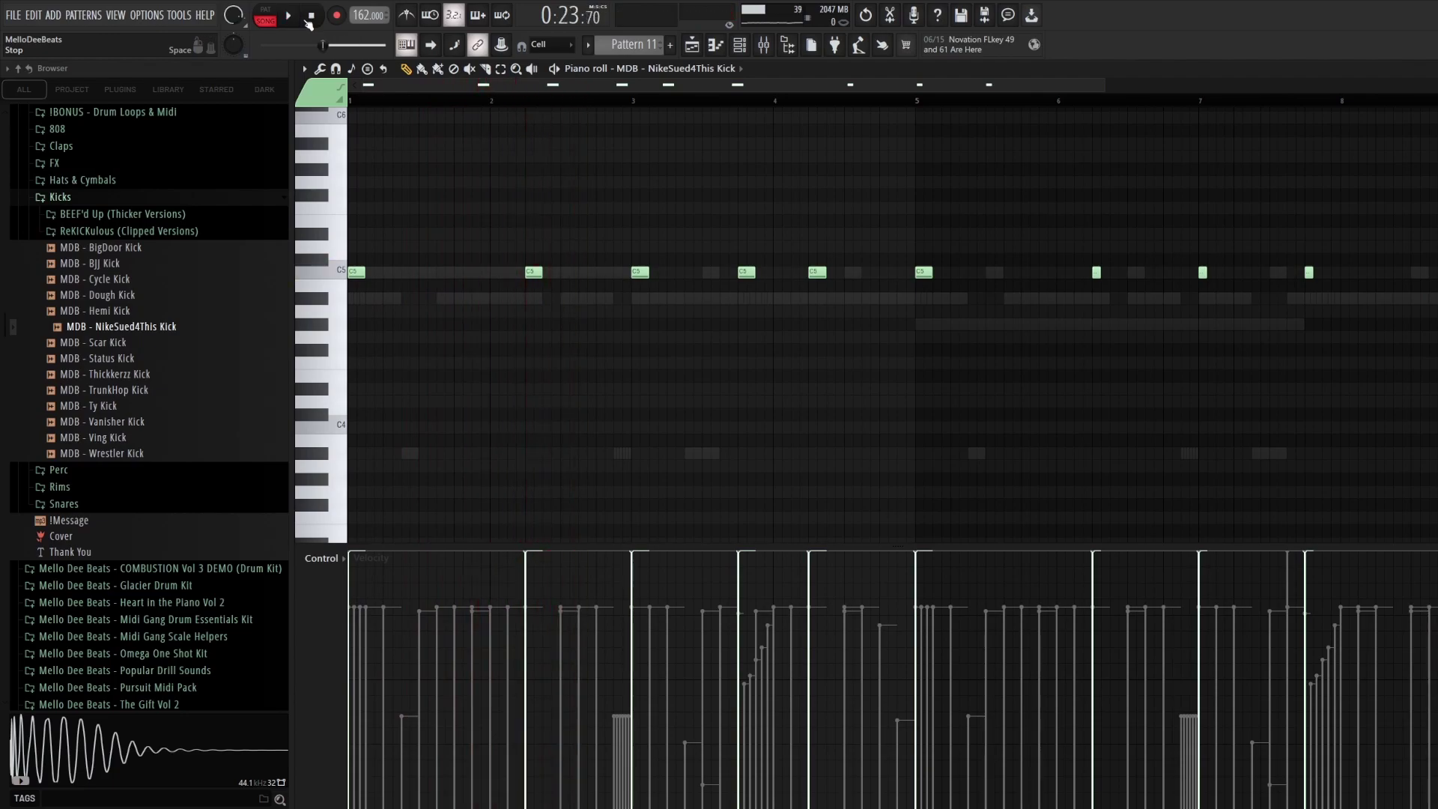